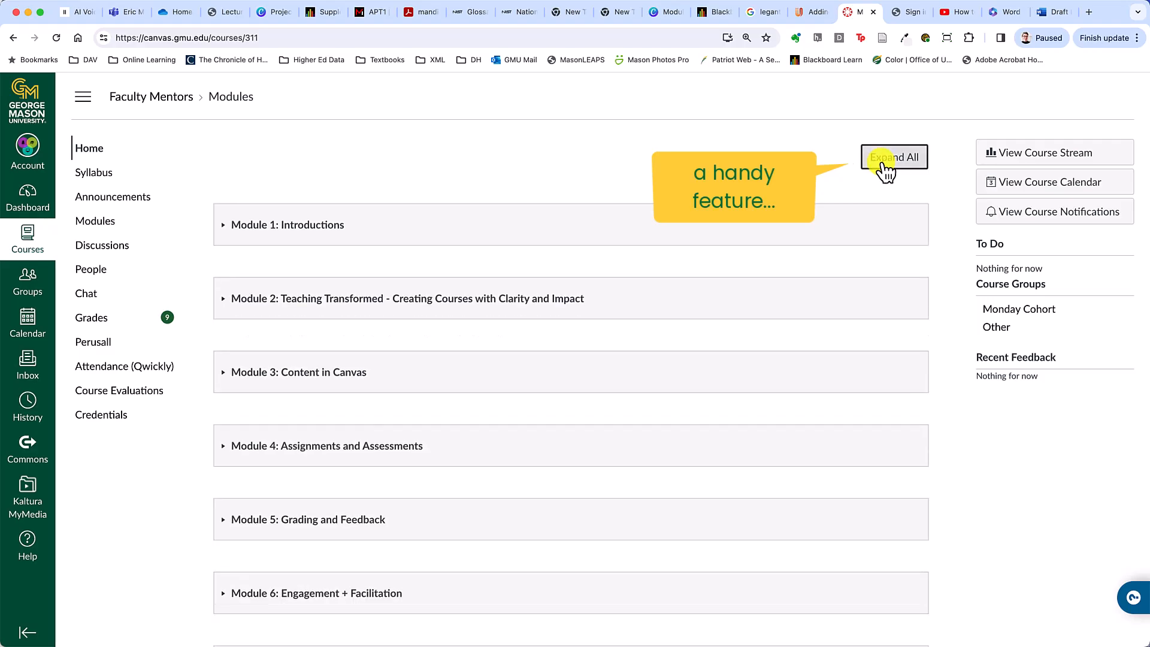
# Step: Expand all course modules and open the 2.1 Anatomy of an Outcome assignment in Module 2
pyautogui.click(884, 165)
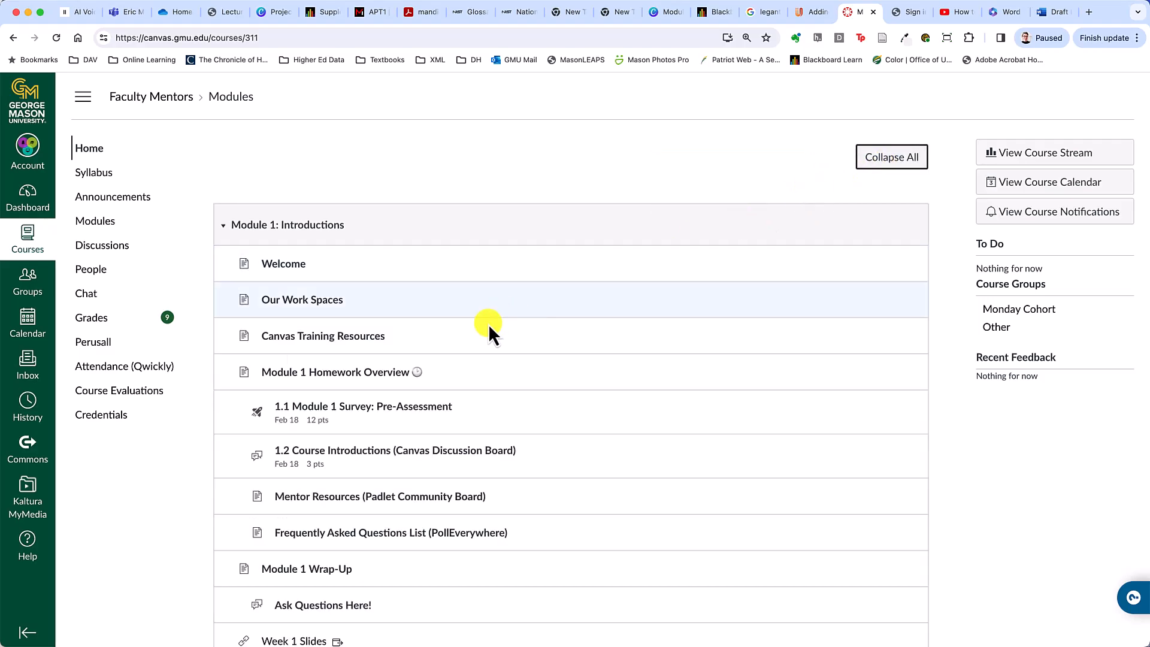
pyautogui.scroll(-3, 455, 336)
pyautogui.scroll(-5, 456, 338)
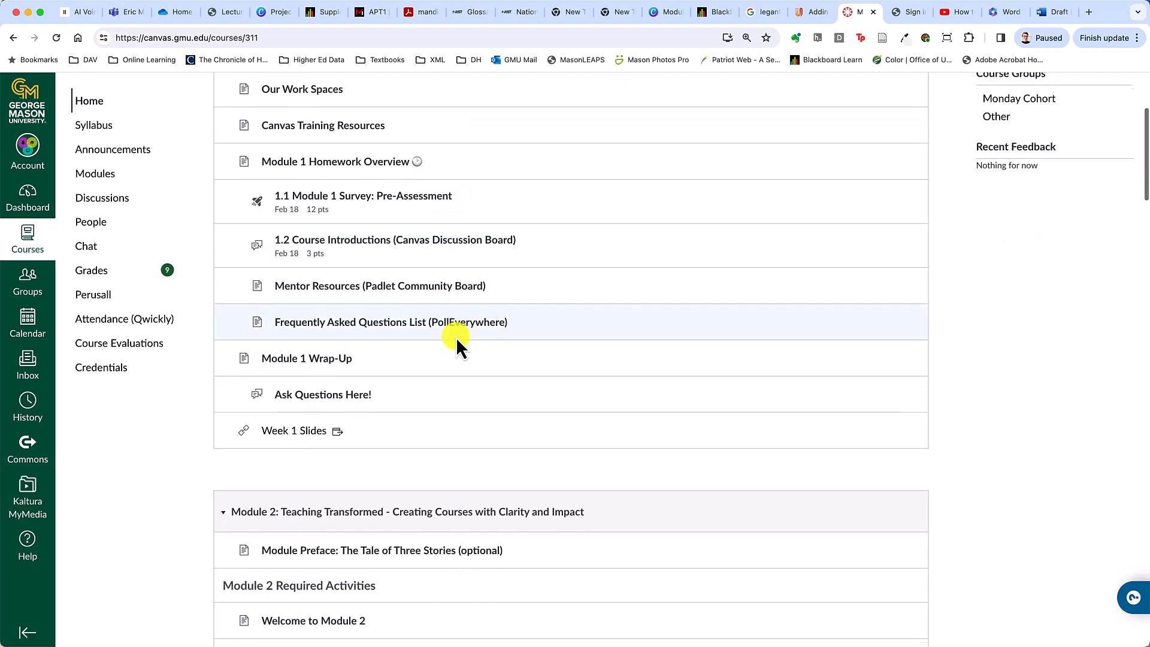
pyautogui.scroll(-3, 457, 341)
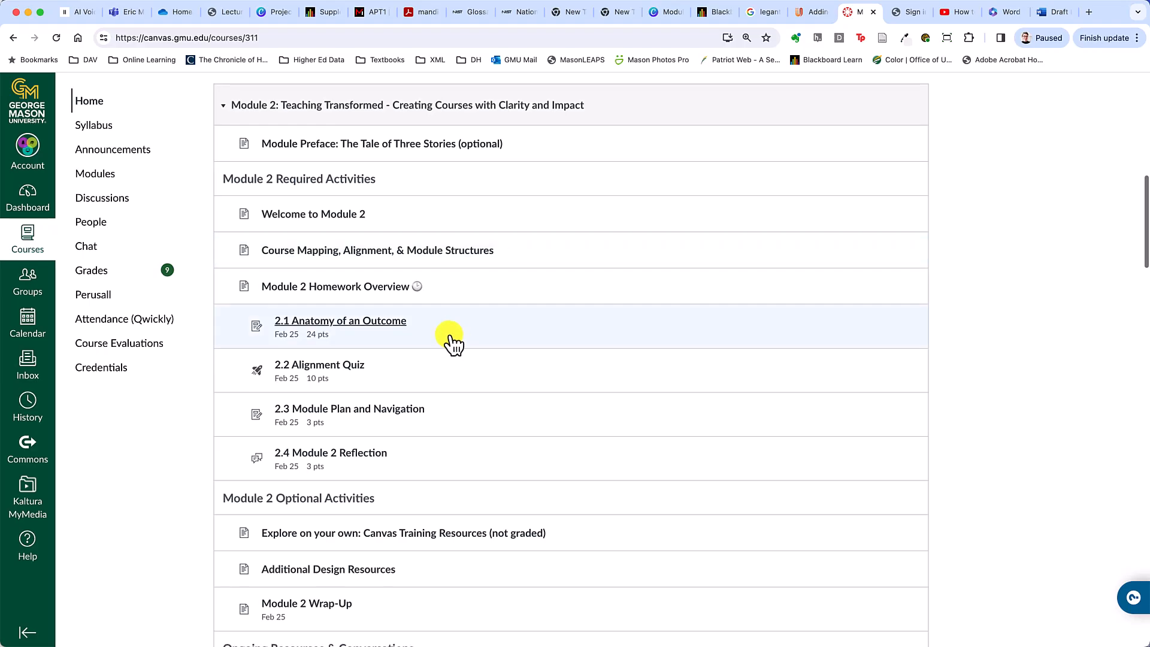
pyautogui.click(378, 327)
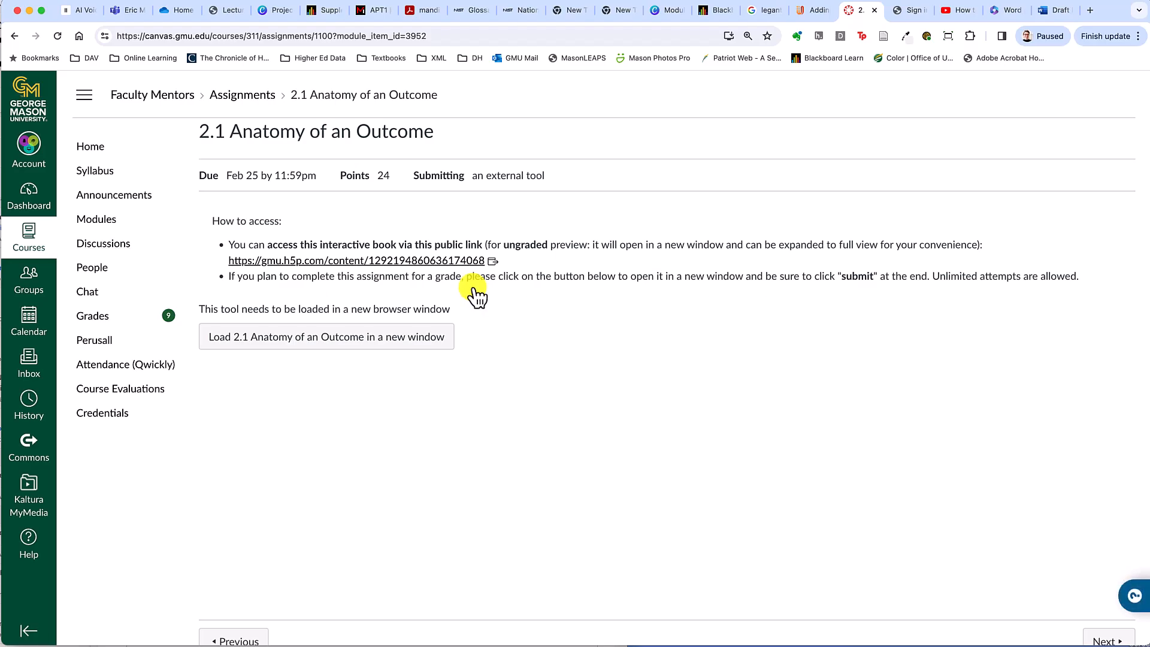
# Step: Open the calendar and browse by month to March 2024
pyautogui.click(30, 323)
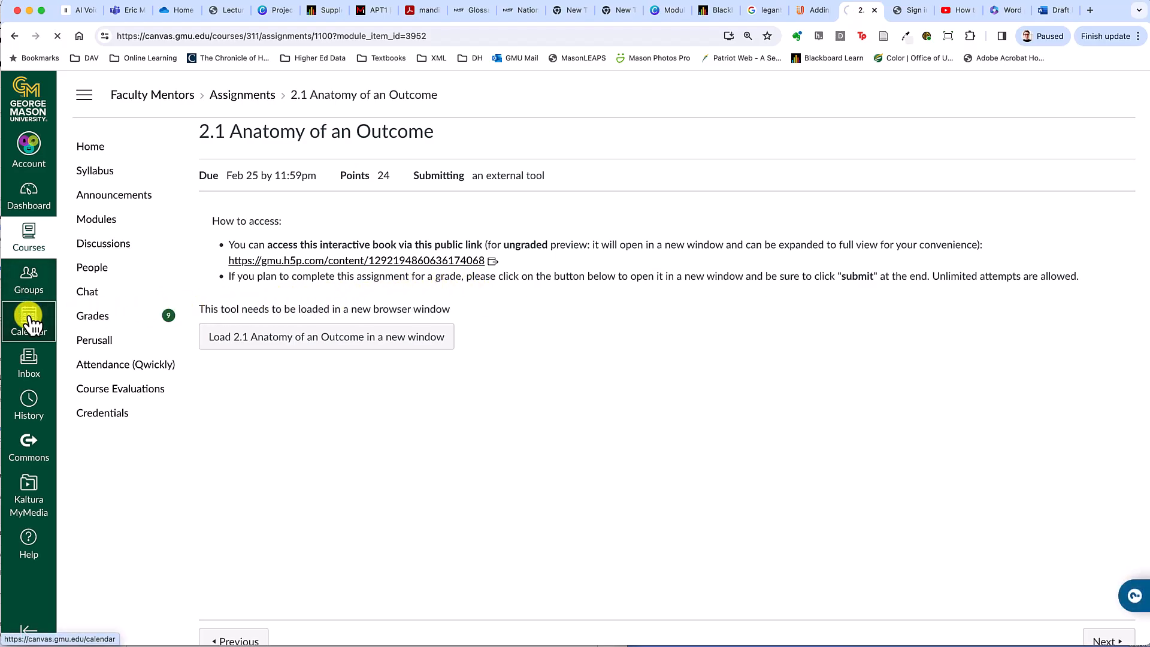
pyautogui.click(152, 108)
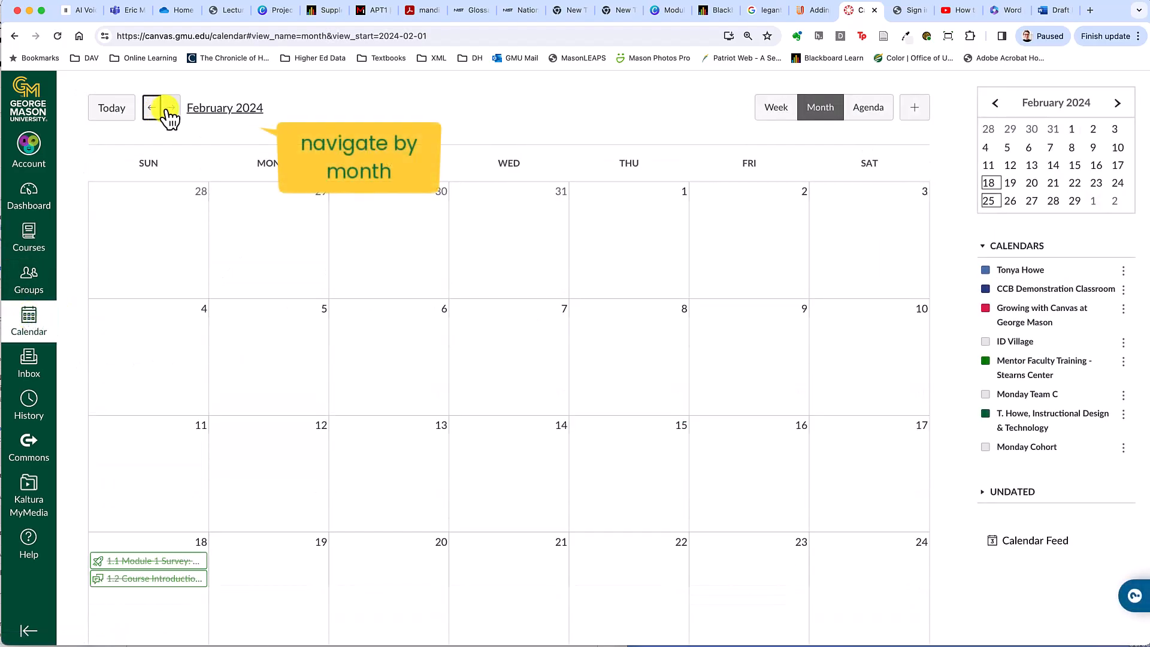
pyautogui.click(172, 111)
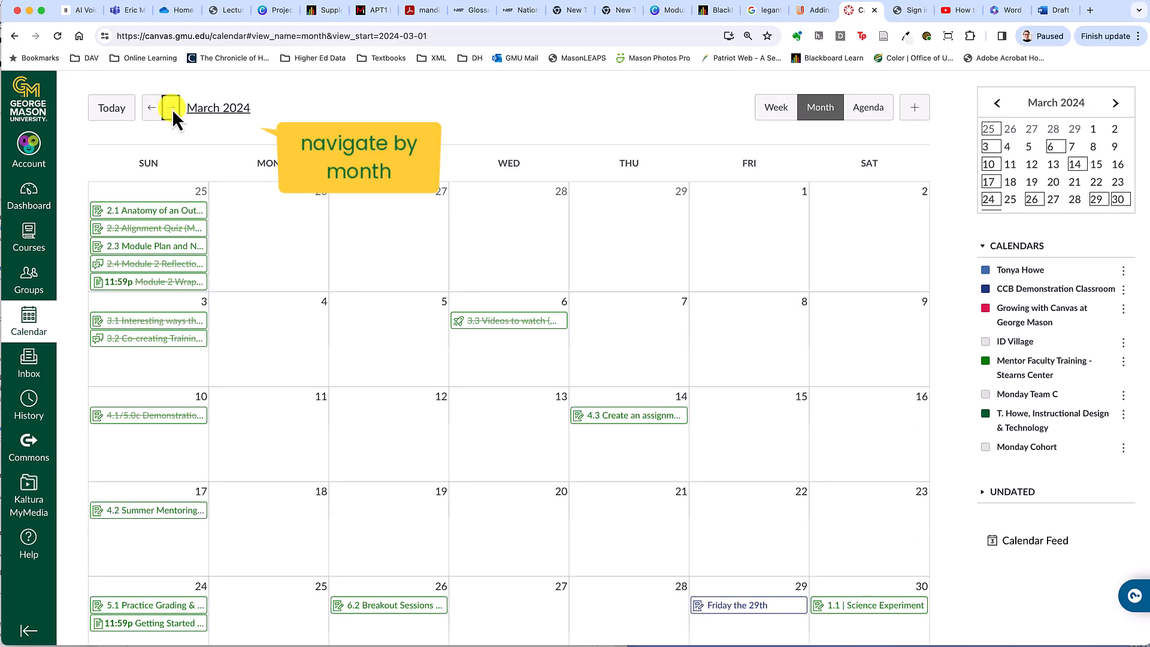
# Step: Try to show the ID Village, Monday Team C and Monday Cohort calendars alongside those already displayed
pyautogui.click(986, 343)
pyautogui.click(986, 395)
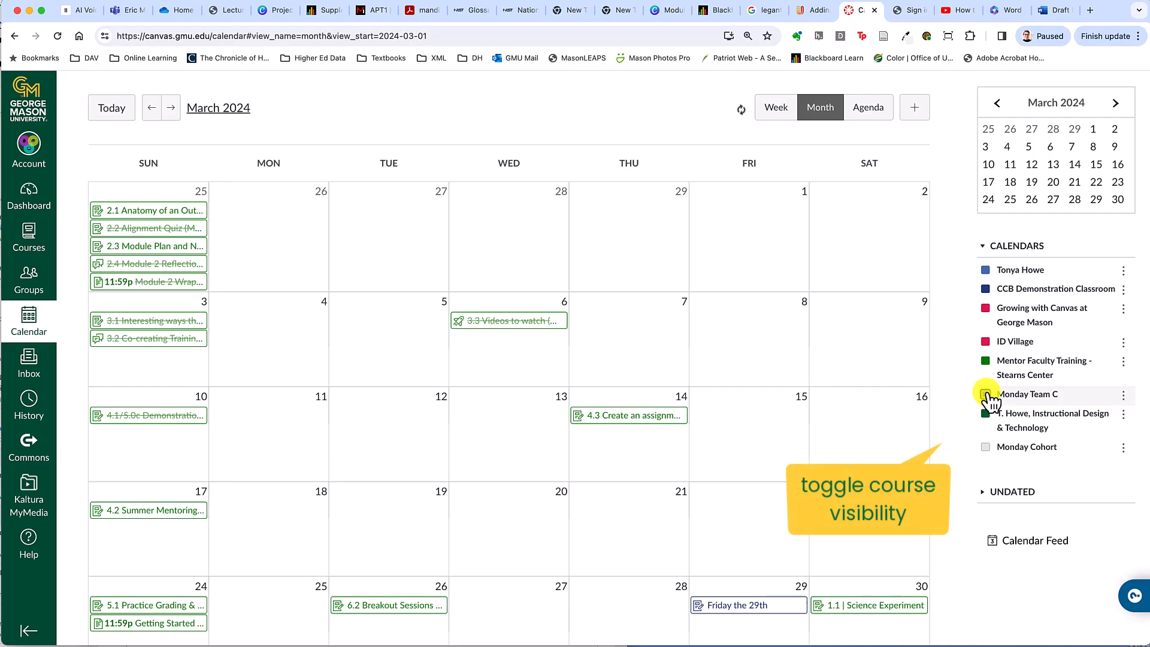
pyautogui.click(985, 448)
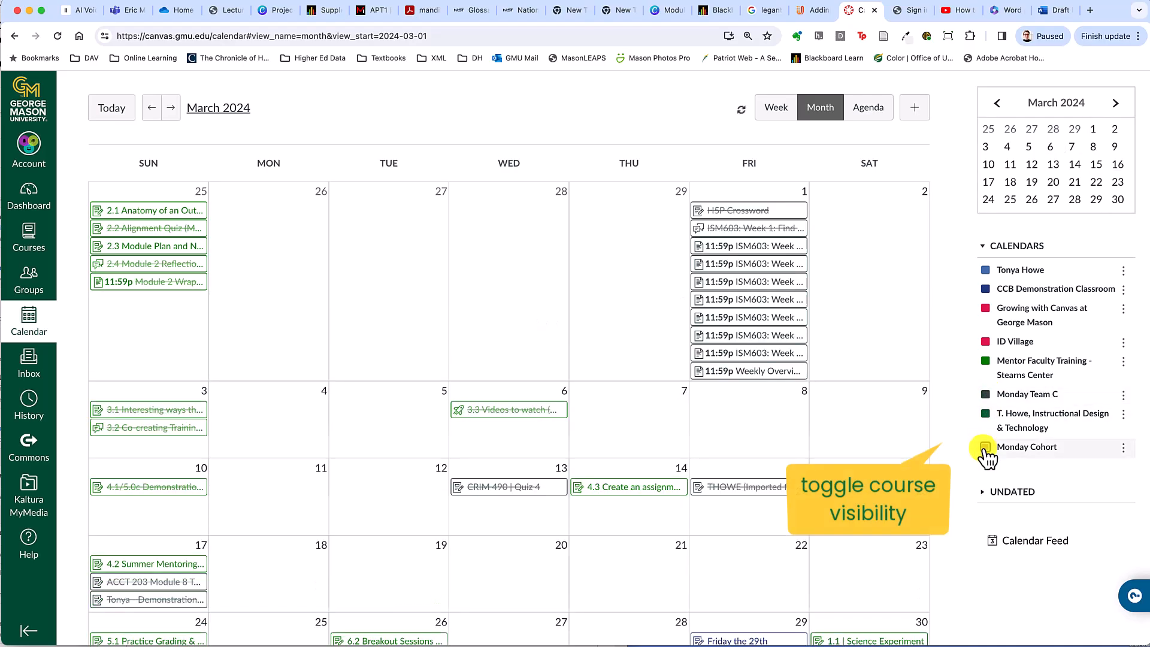
# Step: Hide every calendar except Mentor Faculty Training - Stearns Center
pyautogui.click(985, 413)
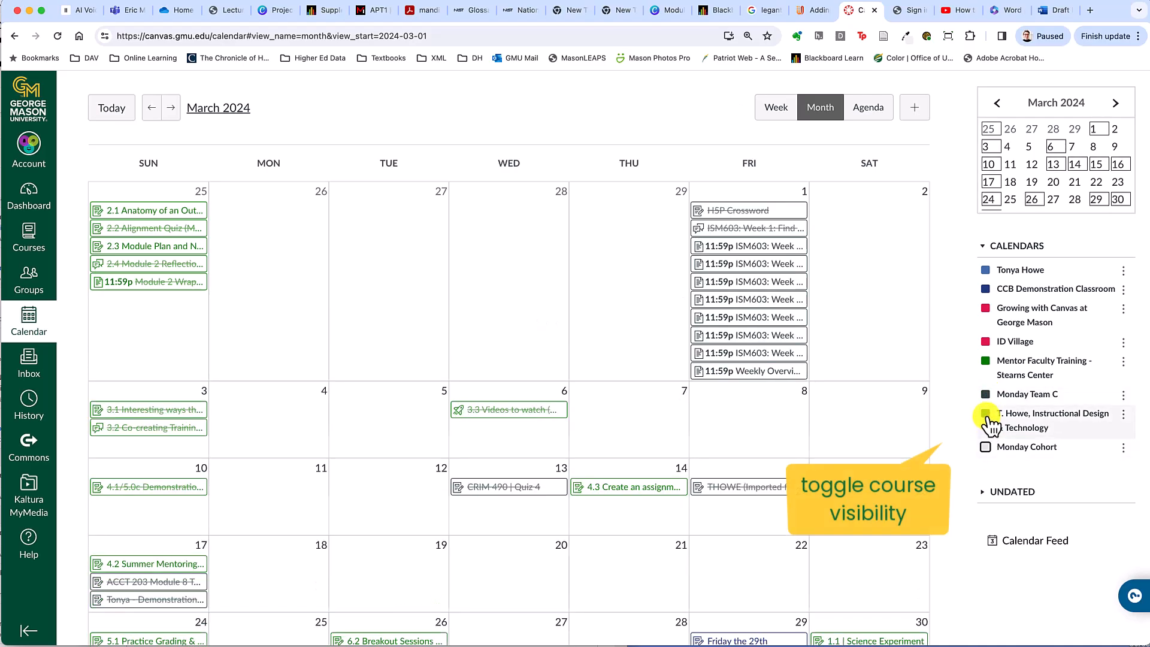
pyautogui.click(985, 270)
pyautogui.click(985, 289)
pyautogui.click(985, 309)
pyautogui.click(986, 341)
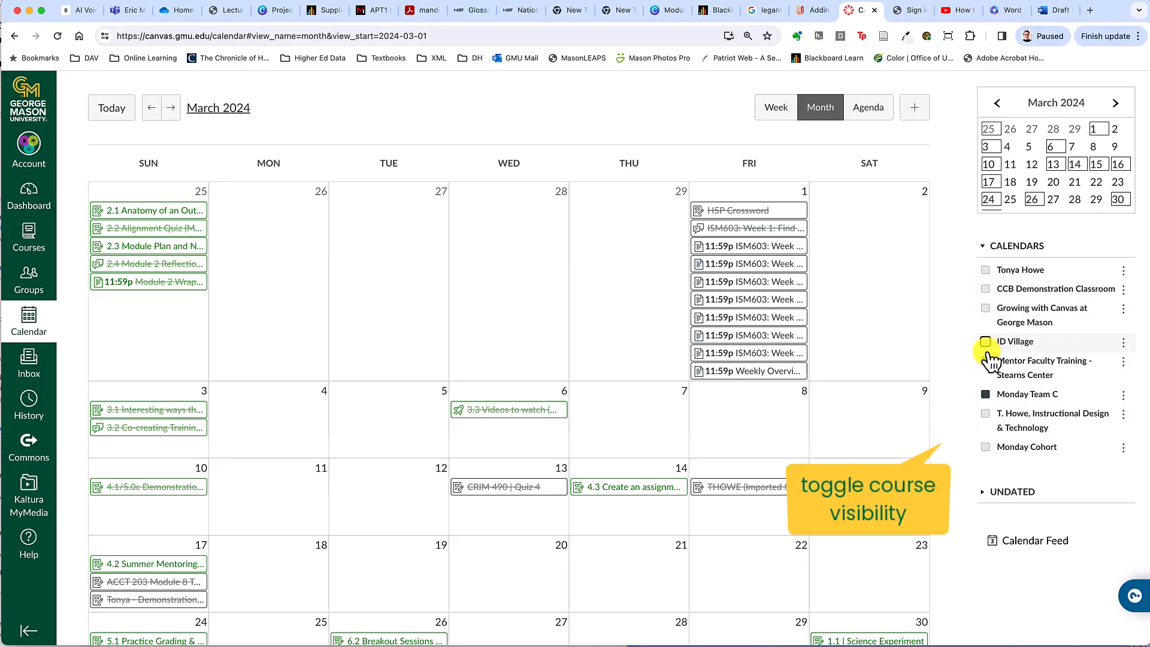
pyautogui.click(985, 394)
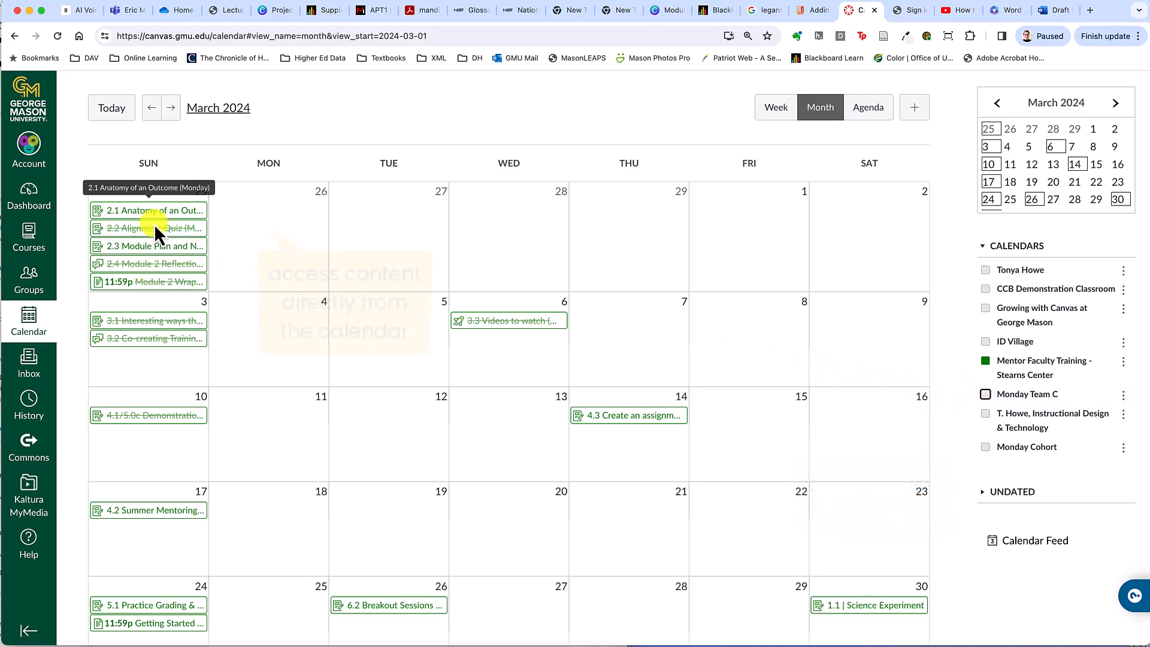
# Step: Open the 2.1 Anatomy of an Outcome assignment from the calendar and review the module schedule in the course syllabus
pyautogui.click(134, 210)
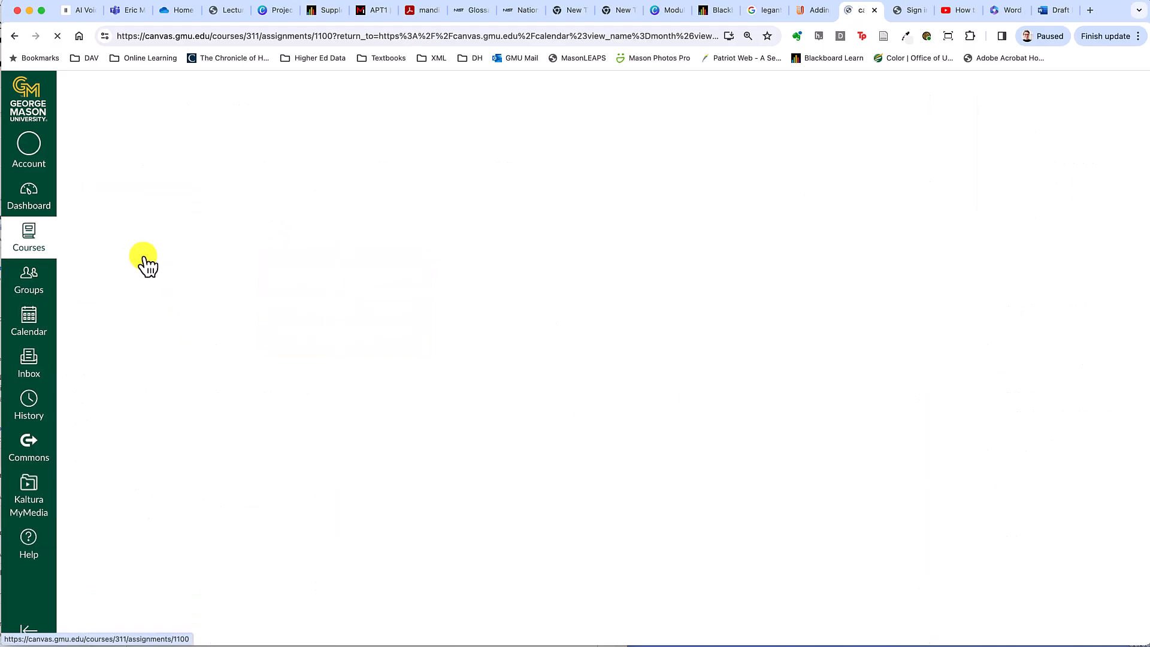
pyautogui.click(100, 175)
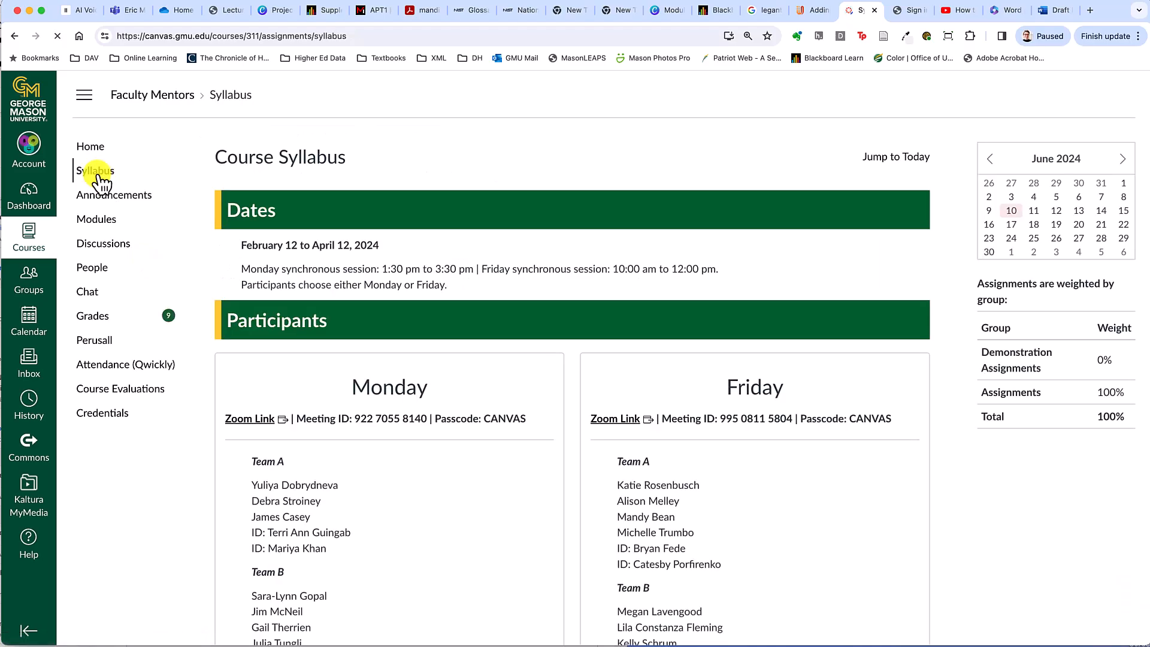
pyautogui.scroll(-7, 461, 271)
pyautogui.scroll(-15, 460, 268)
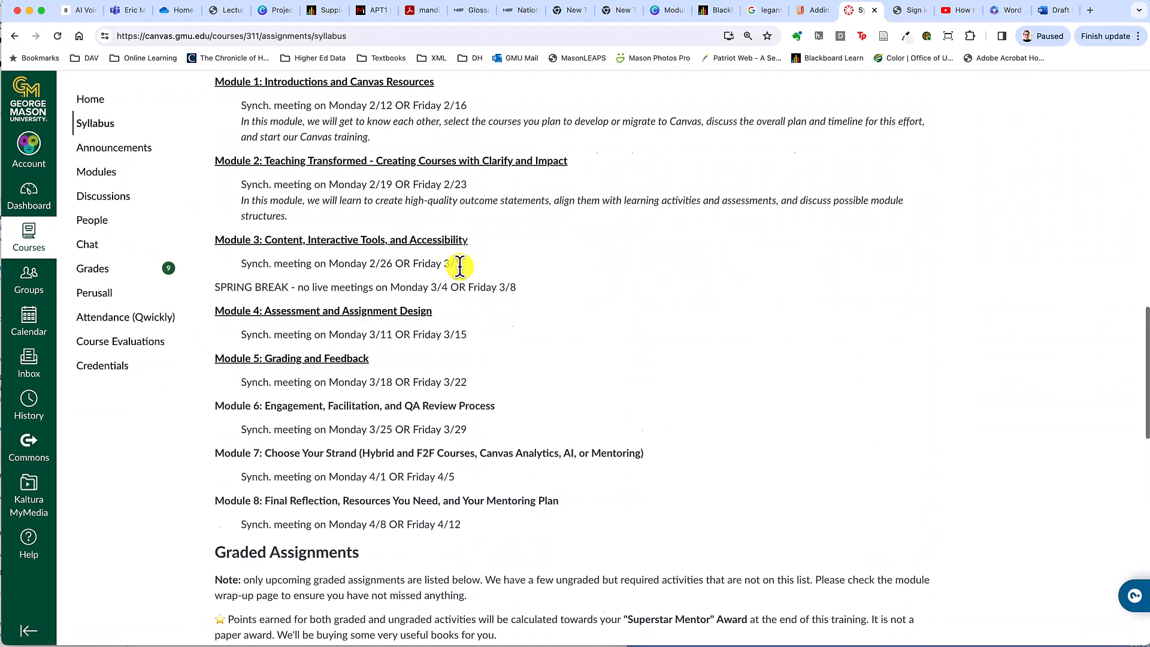
pyautogui.scroll(-3, 461, 268)
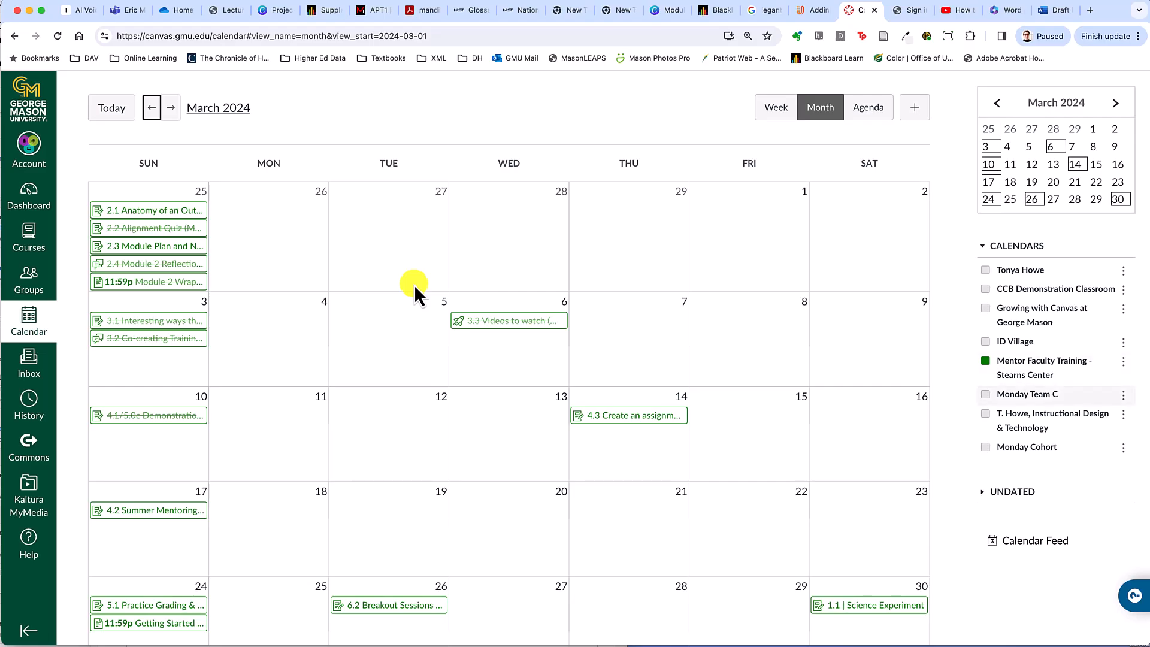
# Step: Show only the Instructional Design & Technology course calendar and go to June 2024
pyautogui.click(986, 361)
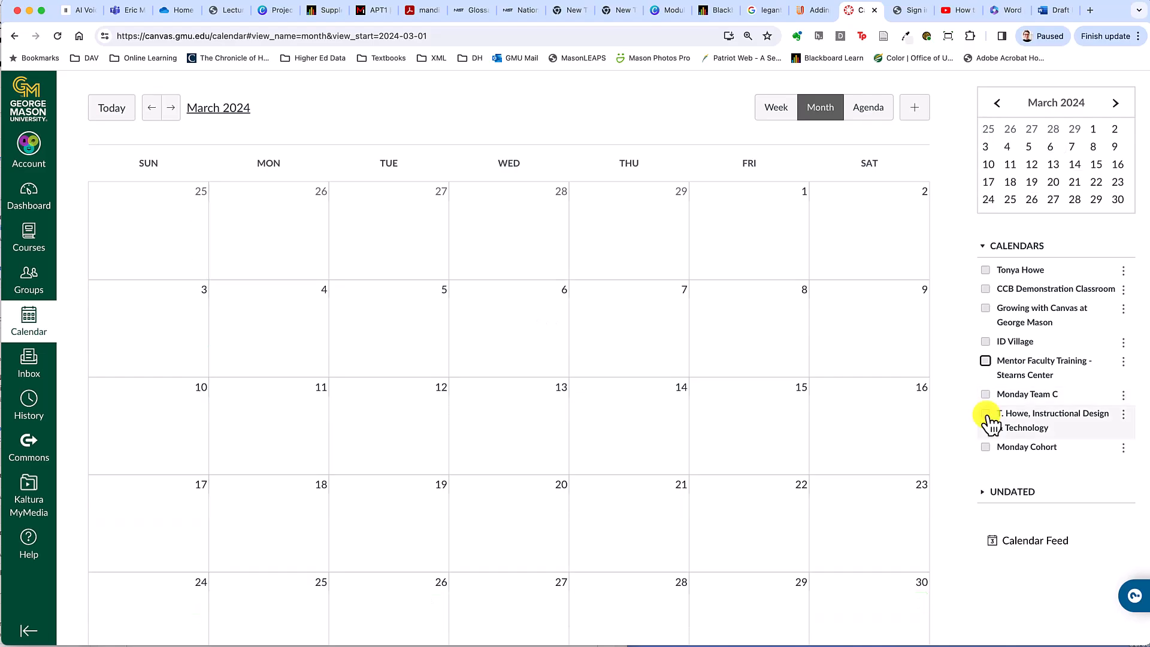
pyautogui.click(986, 413)
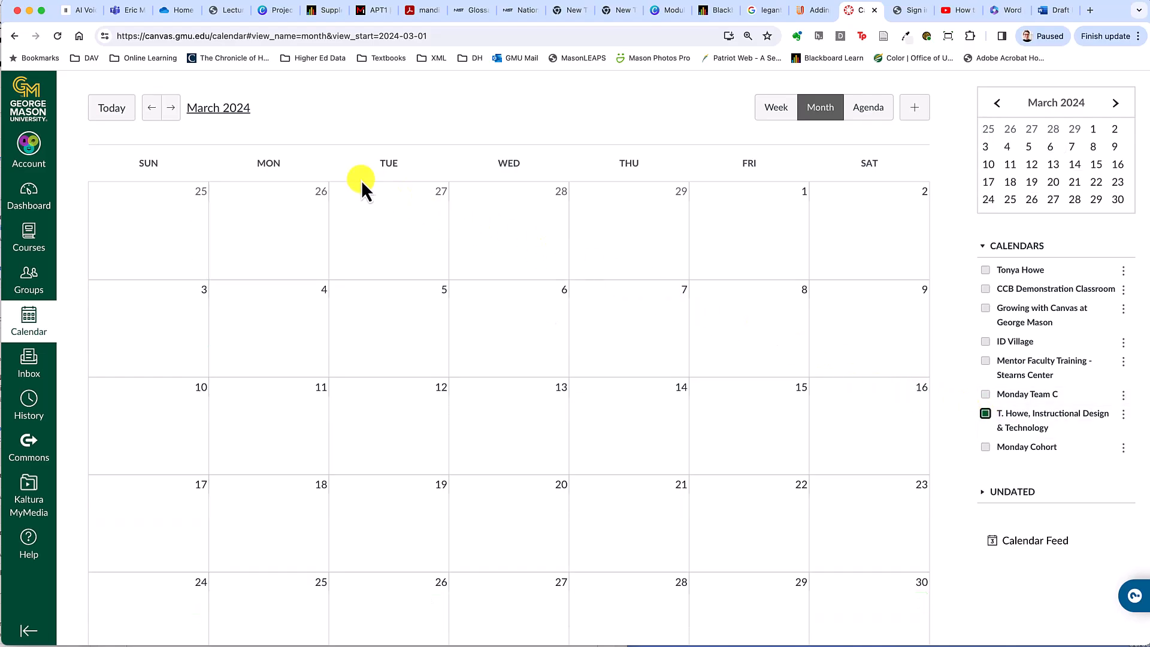
pyautogui.click(172, 110)
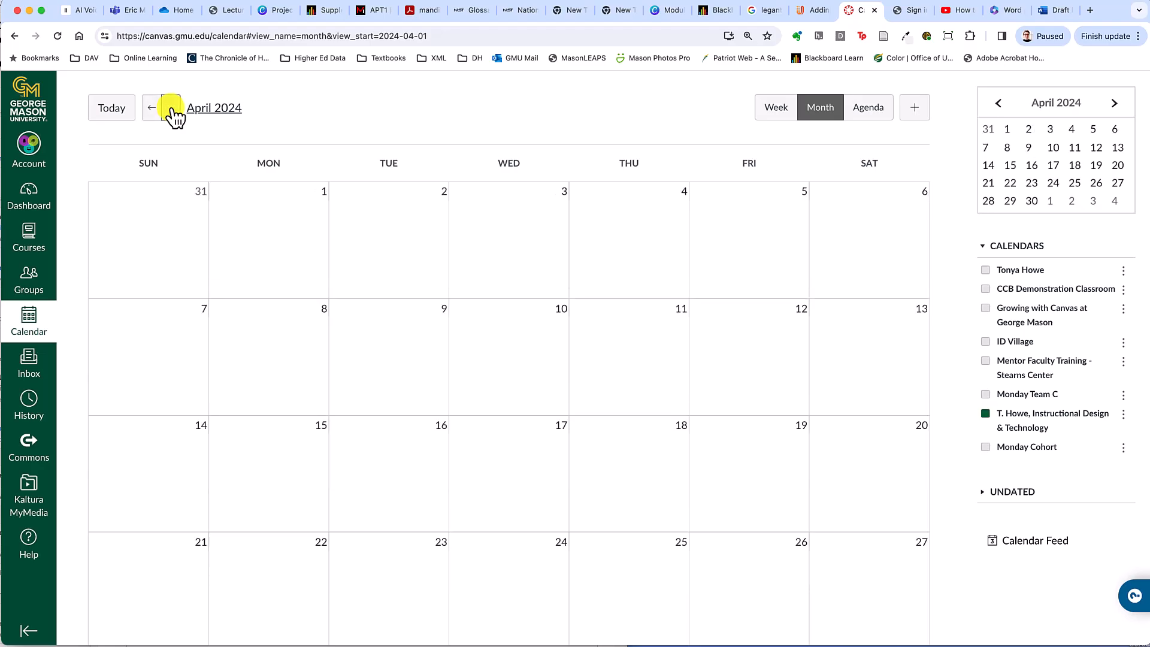
pyautogui.click(173, 110)
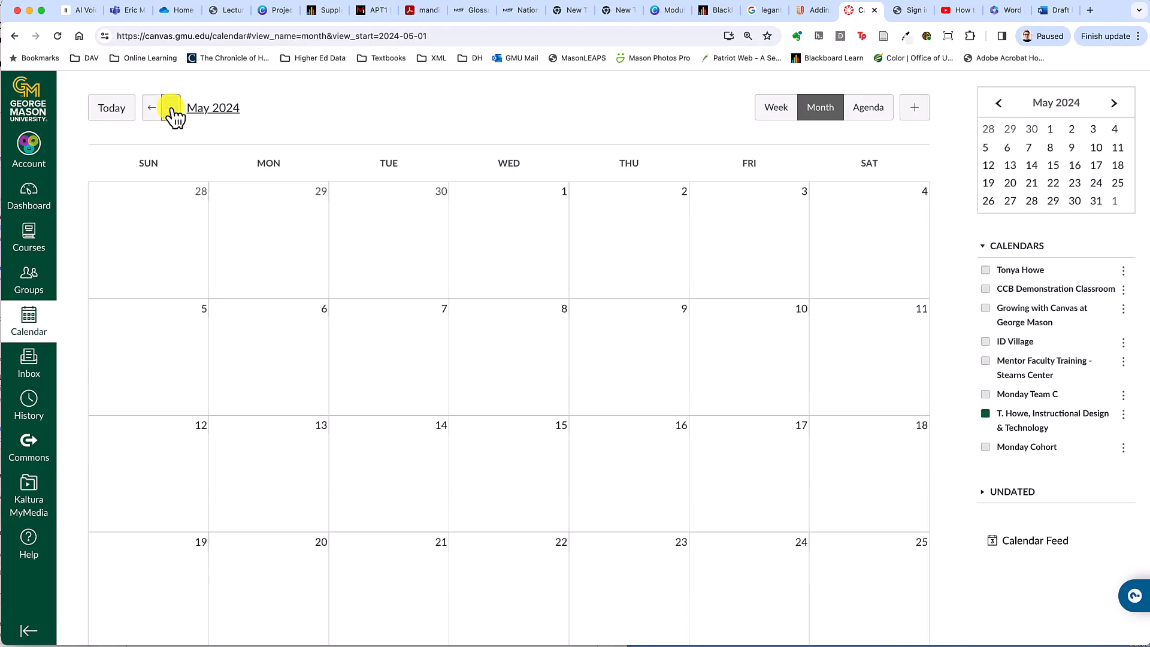
pyautogui.click(173, 110)
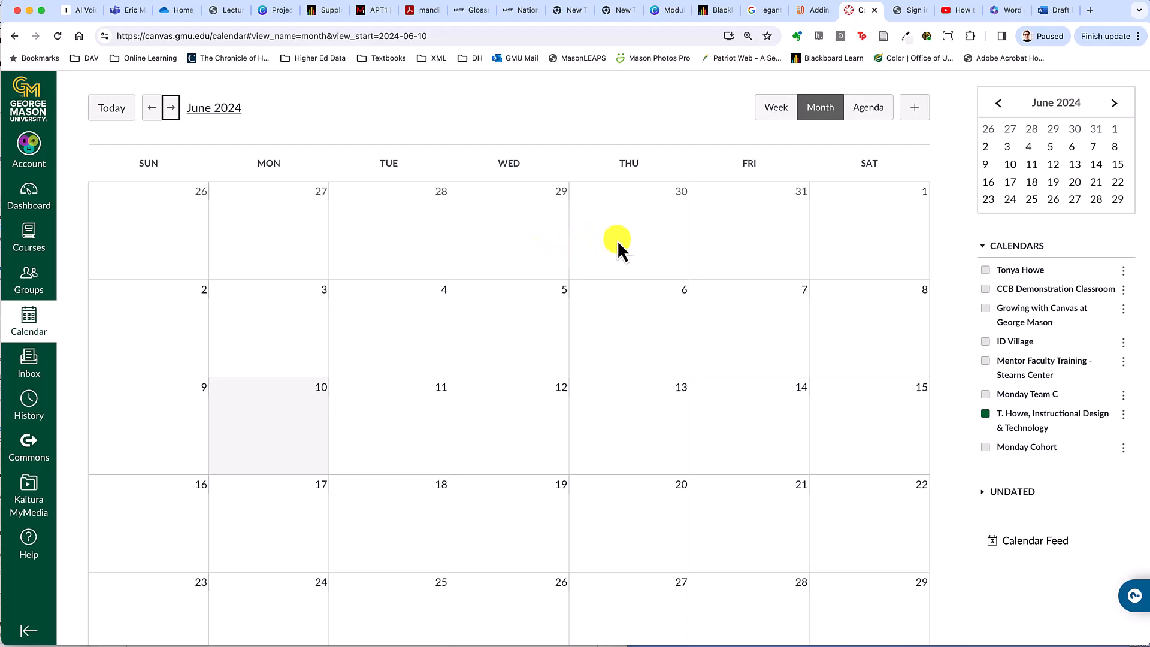
# Step: Start a new event on Thursday, May 30, 2024, checking the Assignment, My To Do and Appointment Group forms before returning to the Event form
pyautogui.click(633, 240)
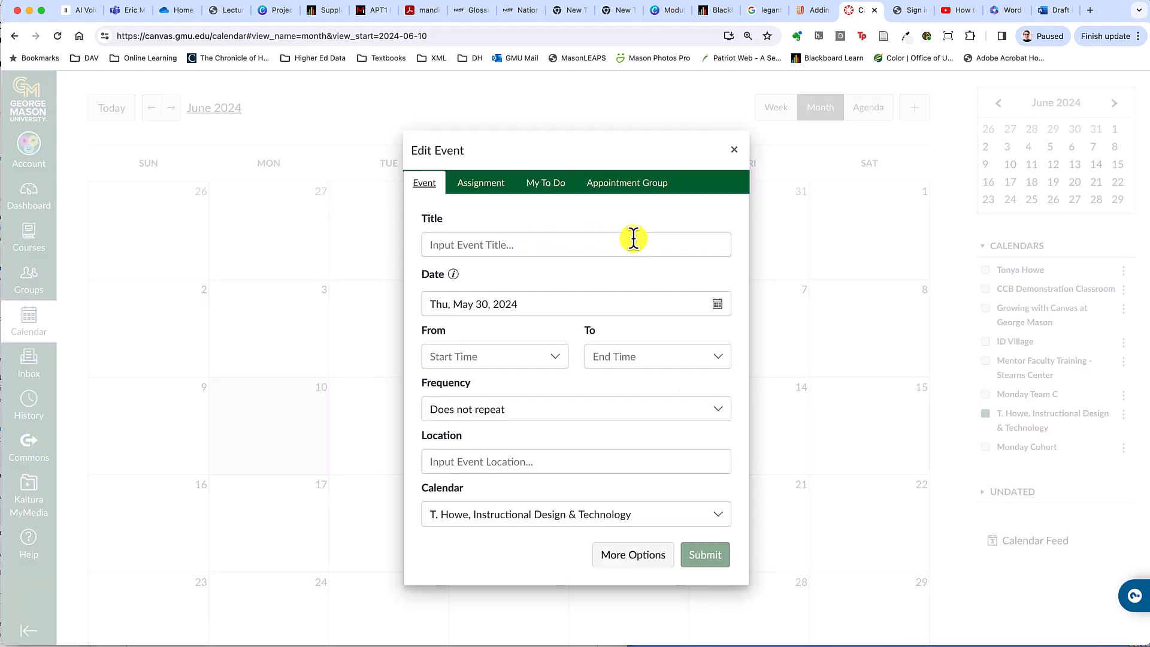
pyautogui.click(488, 190)
pyautogui.click(547, 186)
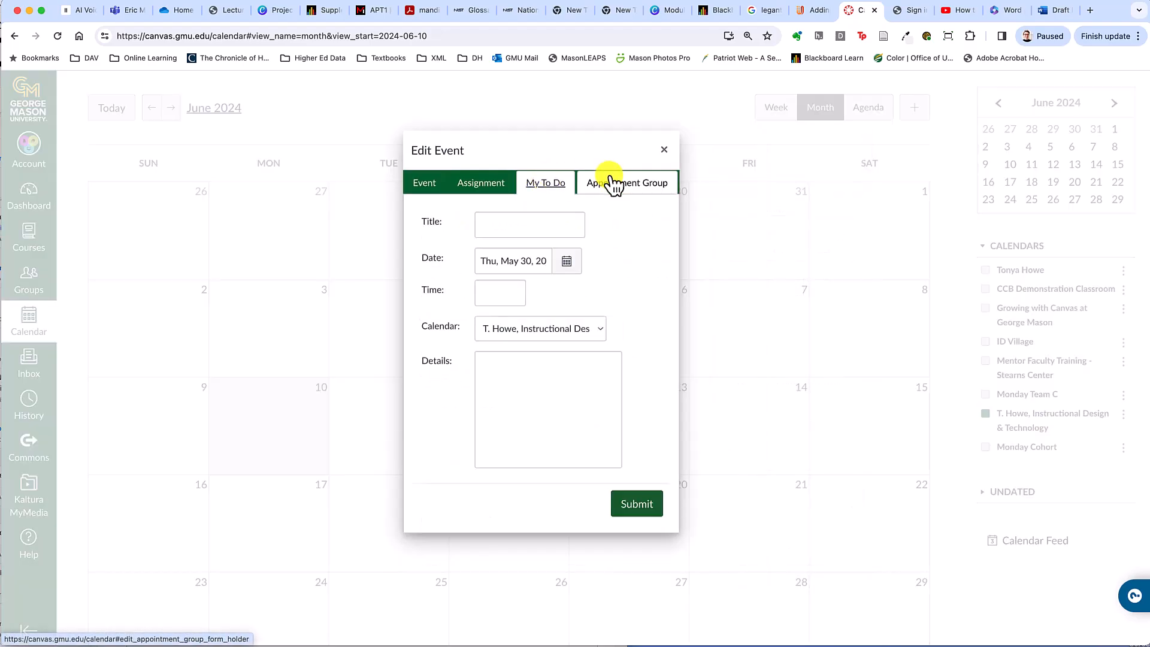
pyautogui.click(613, 185)
pyautogui.click(424, 184)
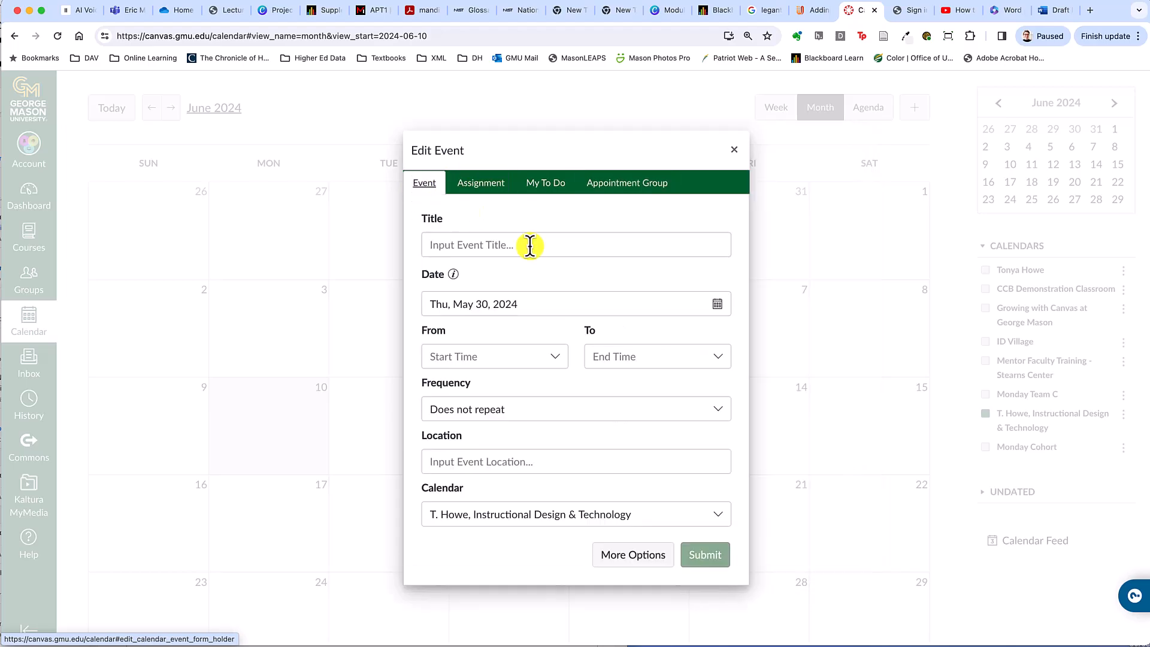
# Step: Title the new event "Meeting Agenda"
pyautogui.click(541, 245)
pyautogui.write('Cl')
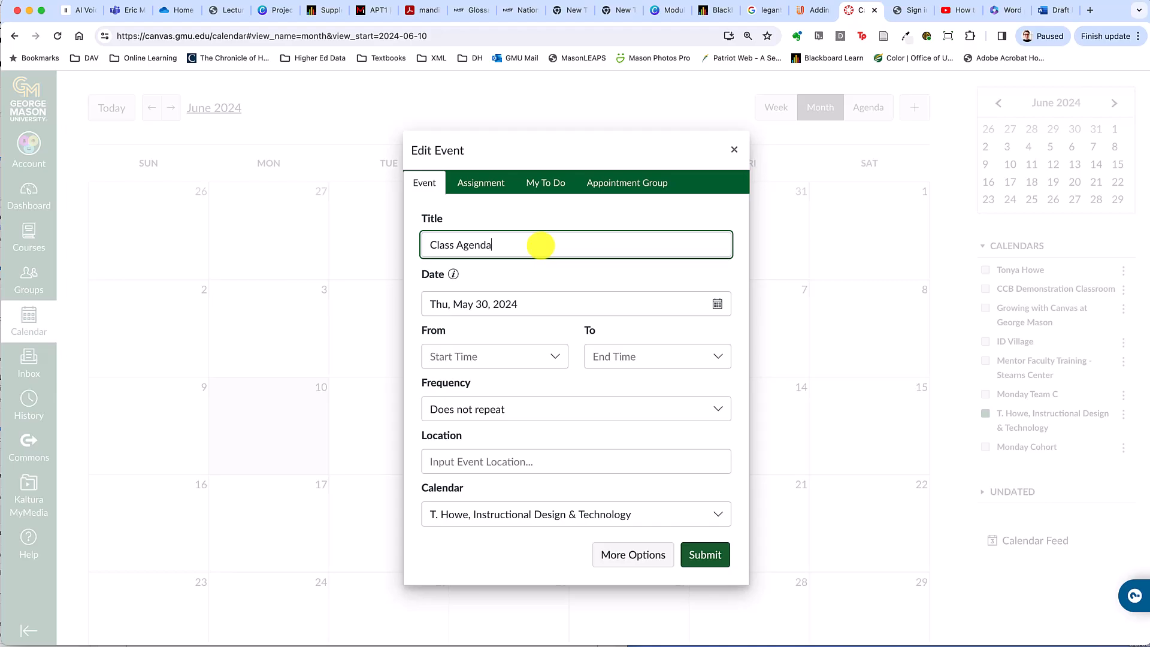
pyautogui.write('ass Agenda')
pyautogui.doubleClick(433, 245)
pyautogui.write('Meeting')
# Step: Set the event's time from 7:30 PM to 9:30 PM
pyautogui.click(473, 357)
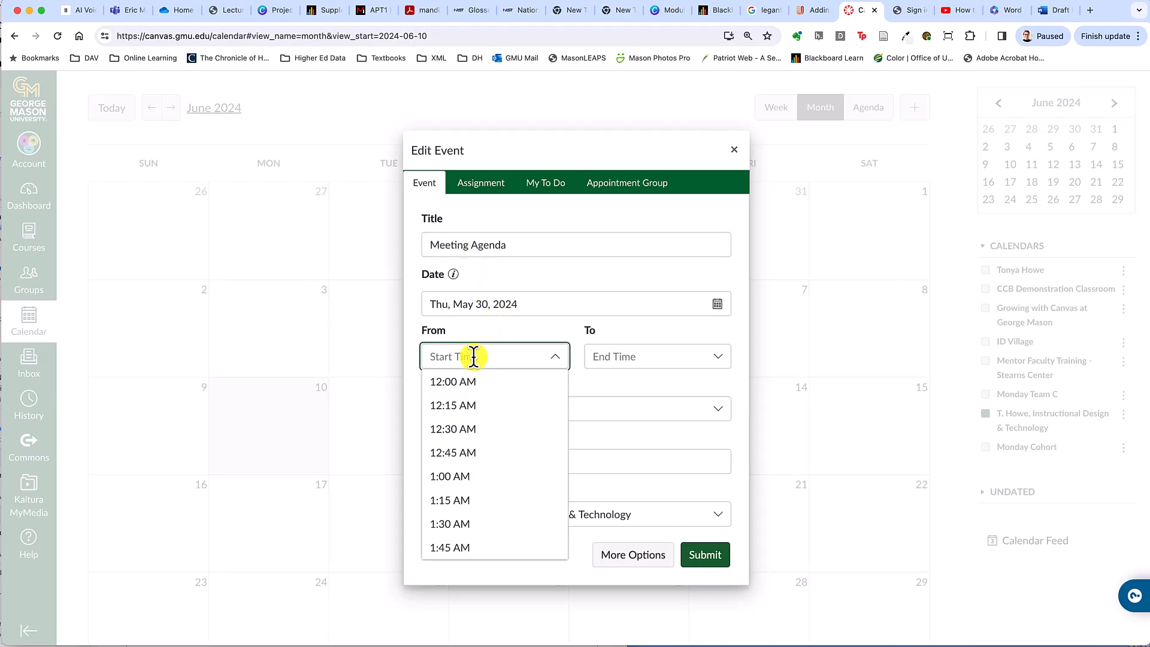
pyautogui.write('7:00')
pyautogui.press('Tab')
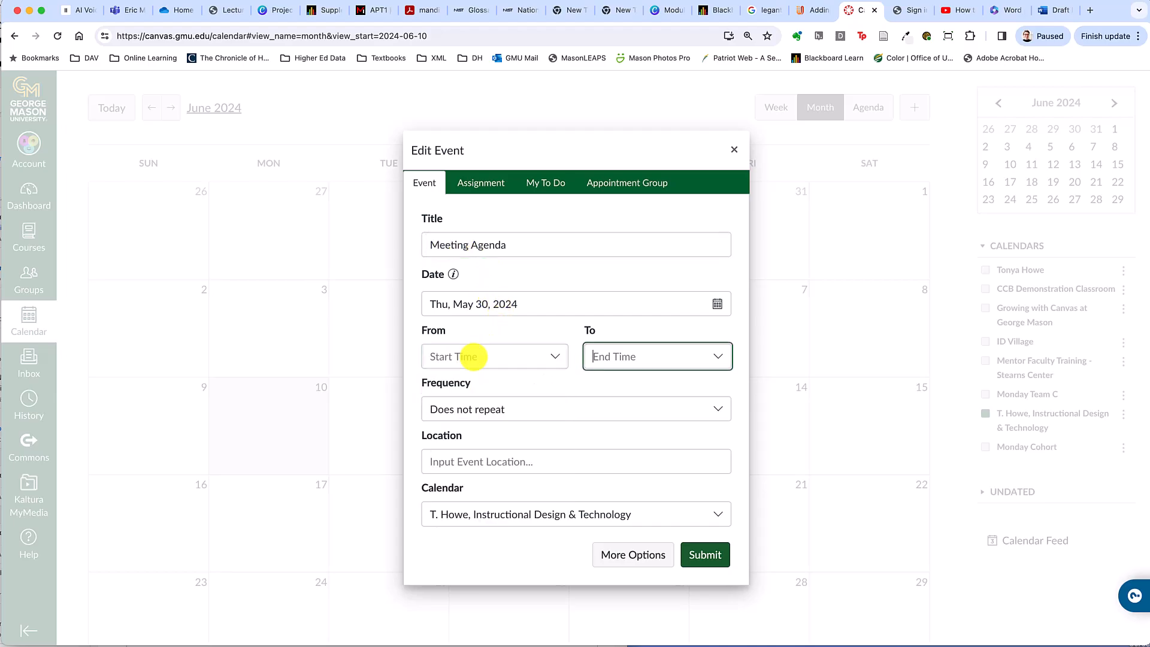
pyautogui.click(451, 357)
pyautogui.write('7')
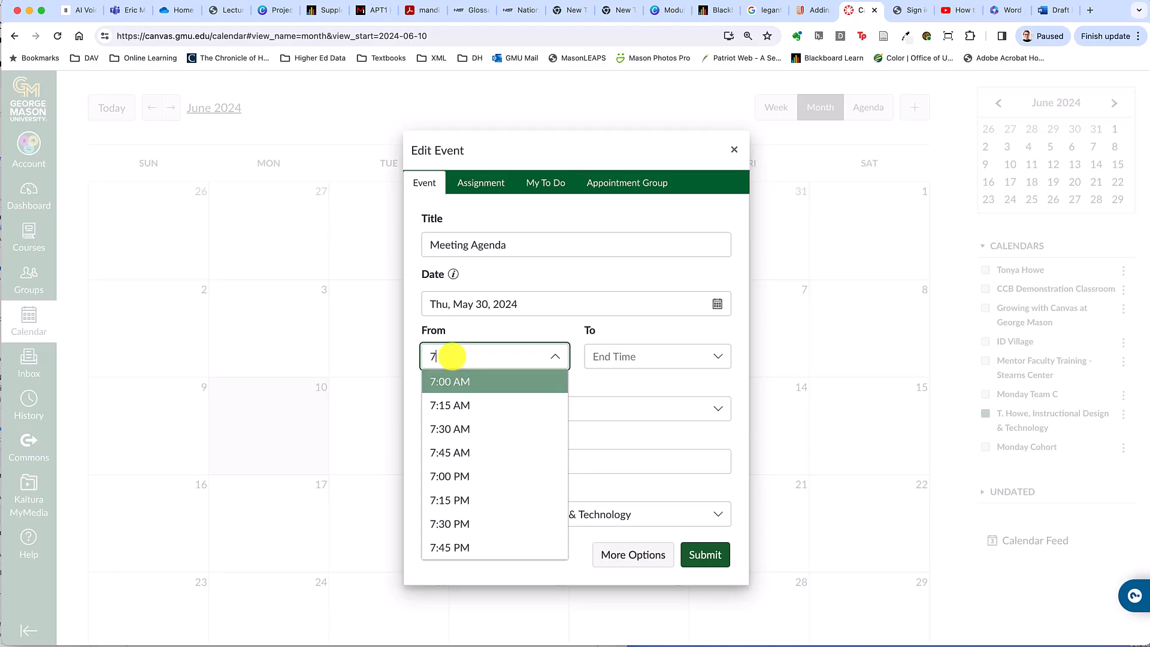
pyautogui.write(':30 pm')
pyautogui.press('Tab')
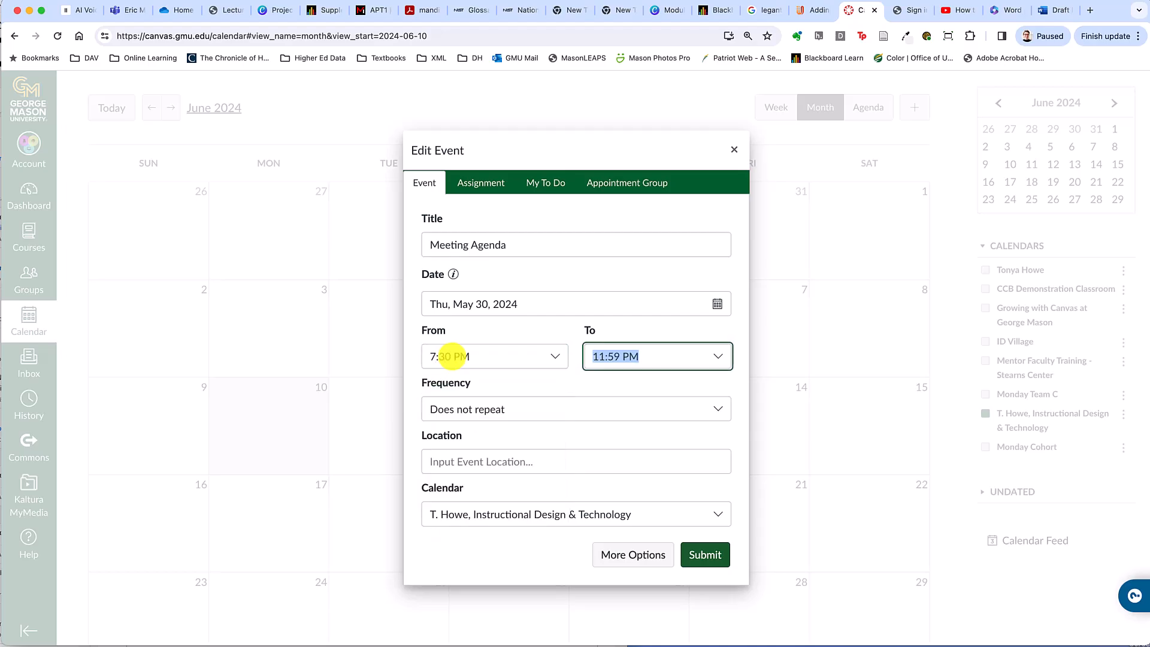
pyautogui.write('9:30 pm')
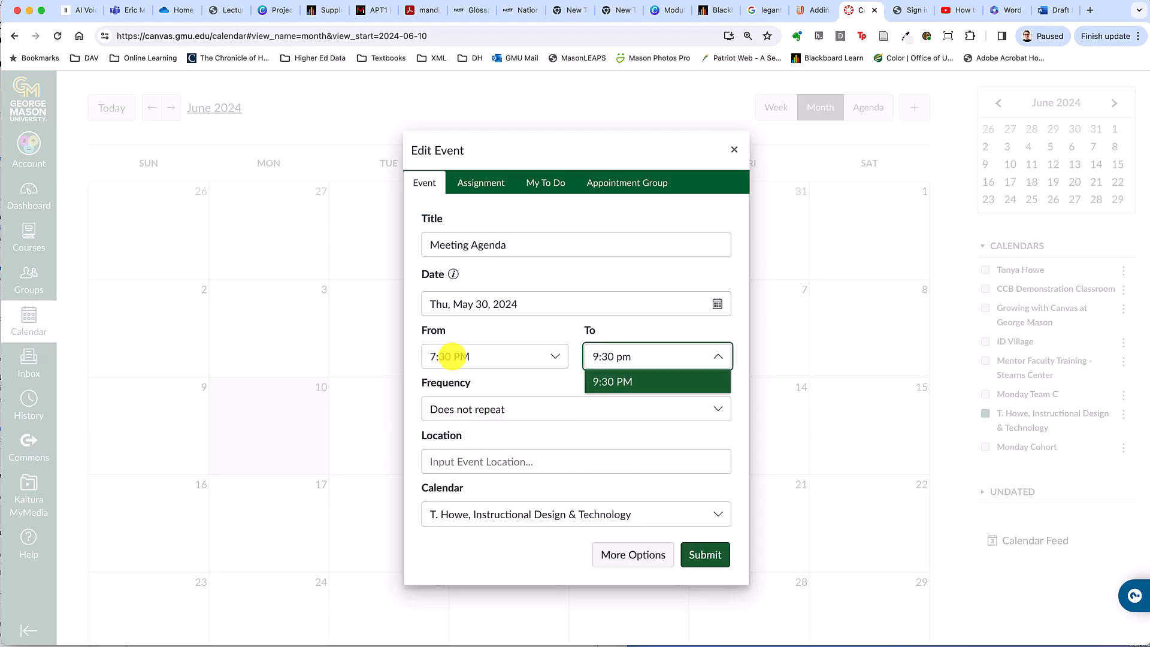
pyautogui.press('Tab')
# Step: Give the Meeting Agenda event a custom repeat of every 1 week on Thursday, ending after 8 occurrences
pyautogui.click(579, 407)
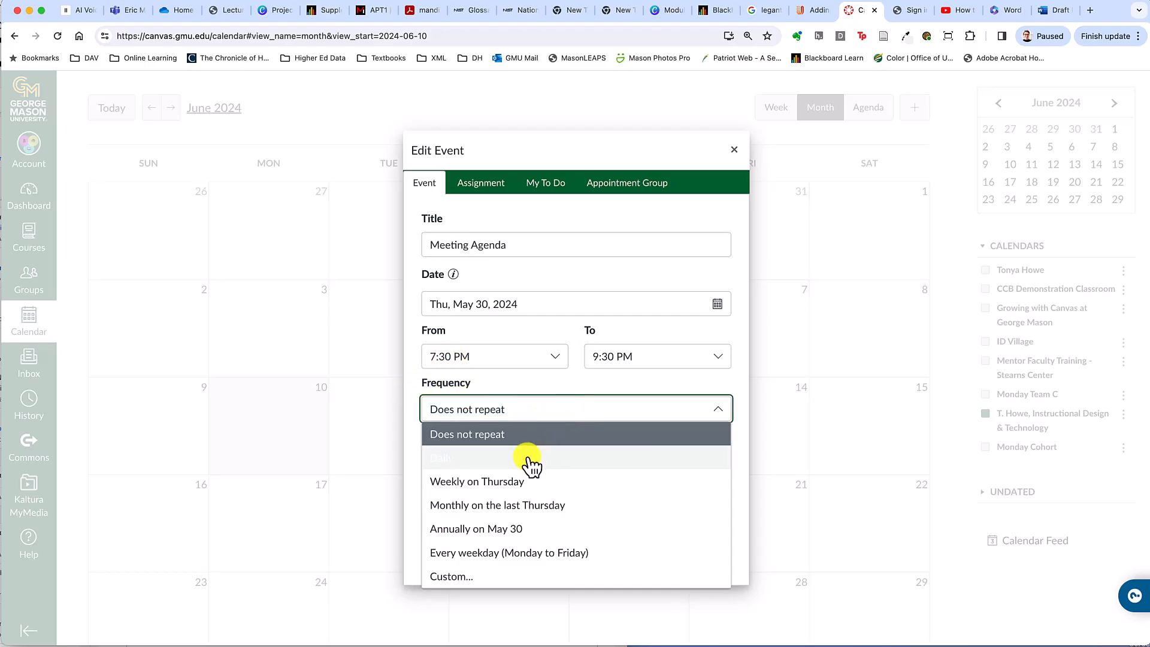
pyautogui.click(470, 575)
pyautogui.click(519, 321)
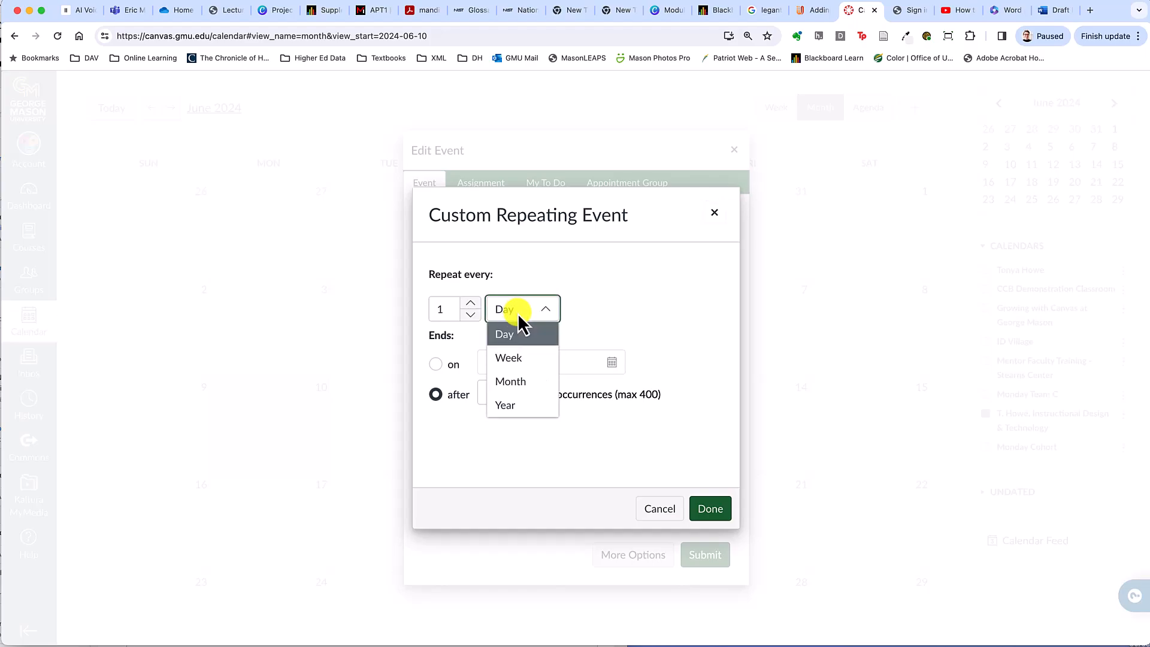
pyautogui.click(517, 361)
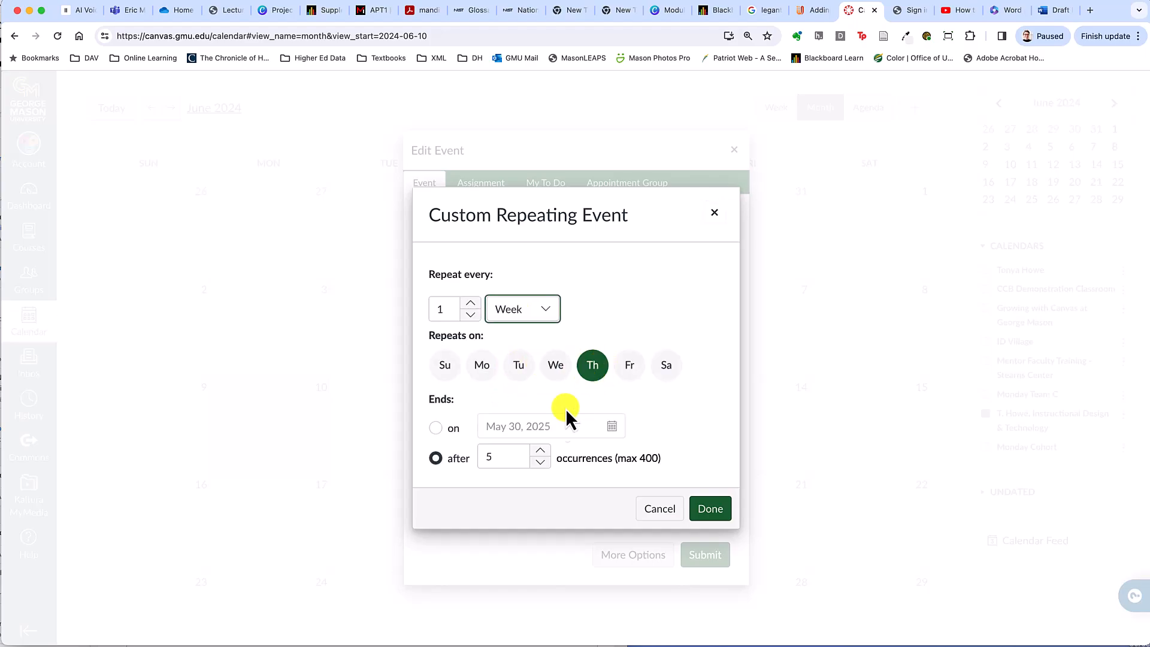
pyautogui.click(540, 451)
pyautogui.click(539, 450)
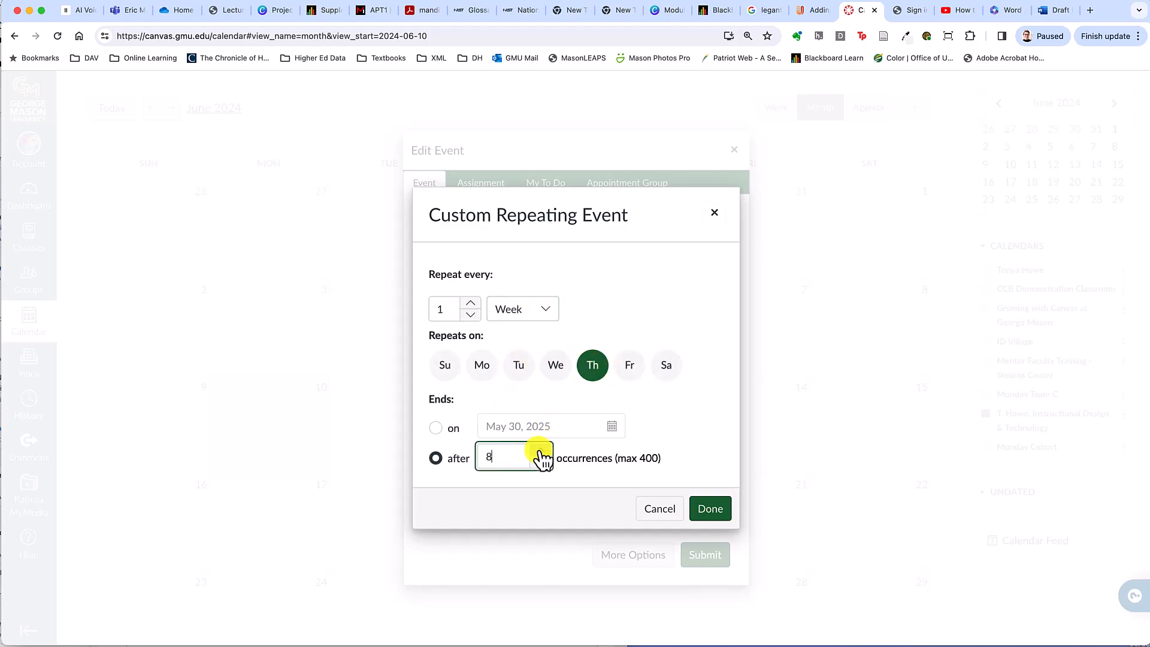
# Step: Switch the repeat's end condition to the date July 24, 2025, and apply the custom repeat
pyautogui.click(610, 430)
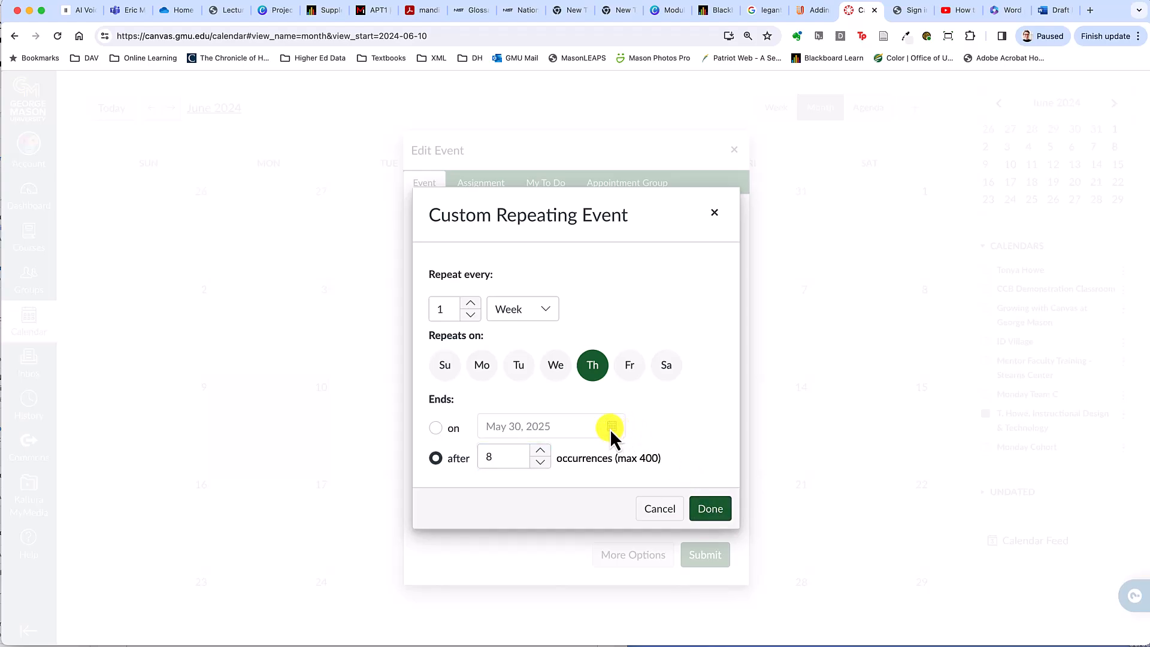
pyautogui.click(435, 427)
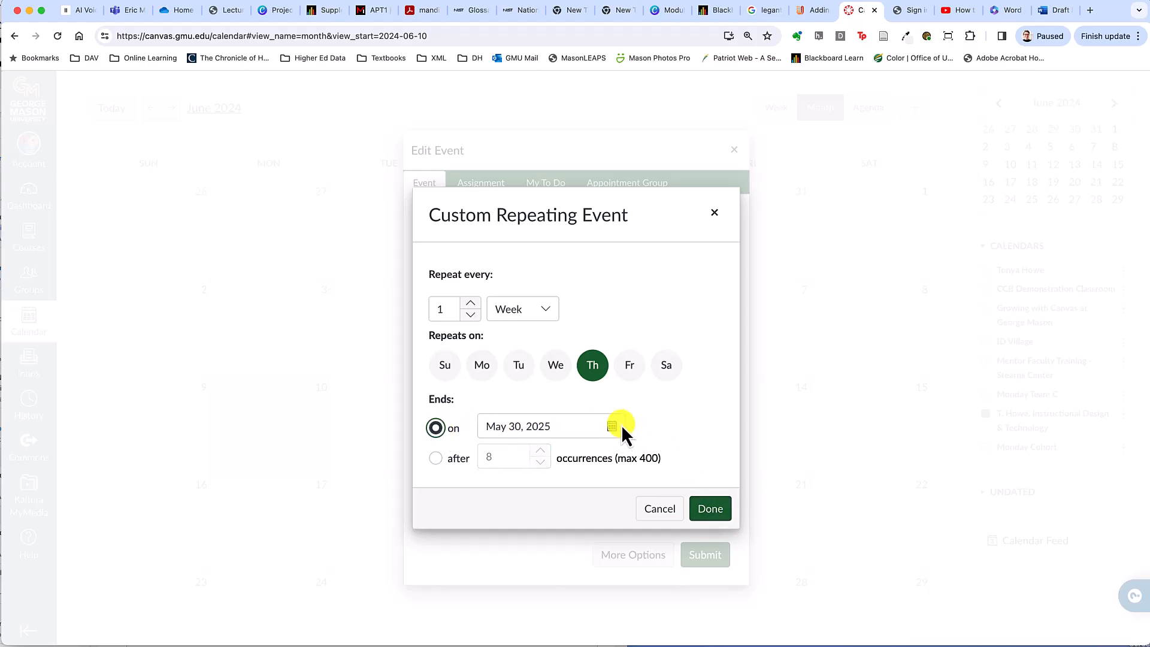
pyautogui.click(611, 426)
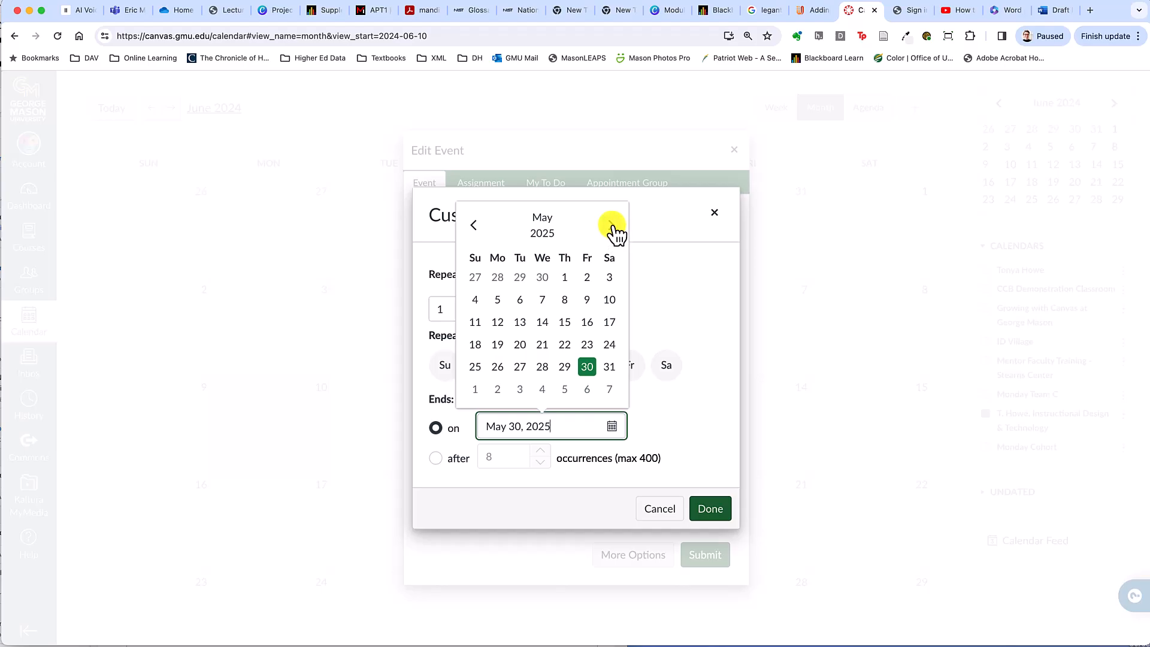
pyautogui.click(613, 226)
pyautogui.click(612, 228)
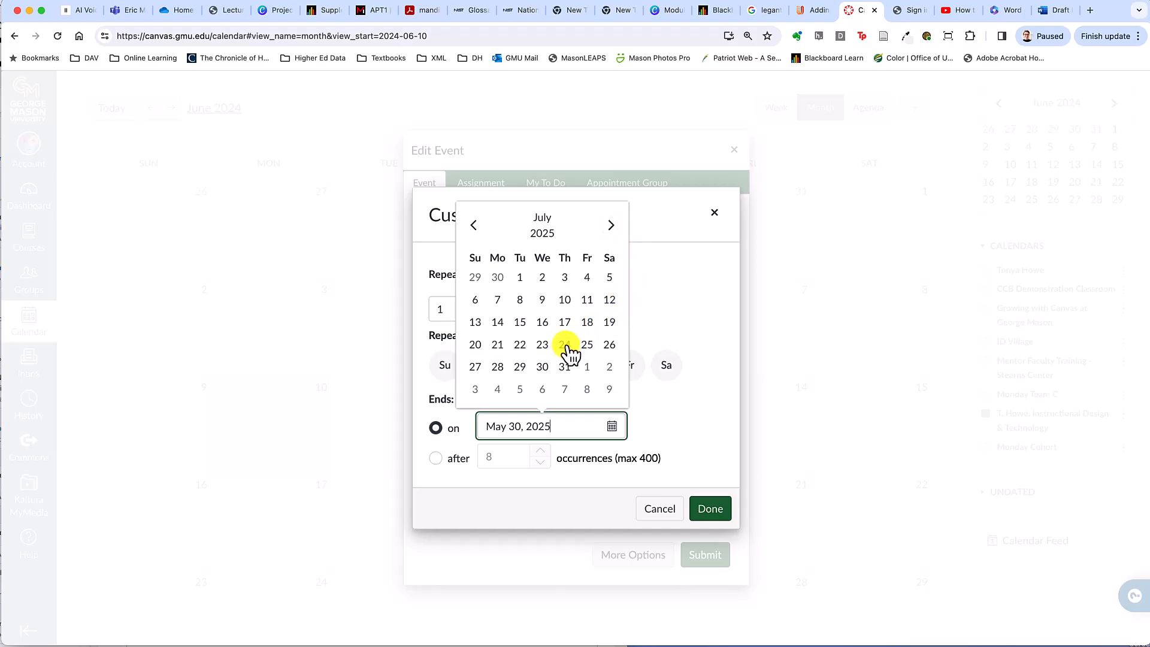
pyautogui.click(565, 346)
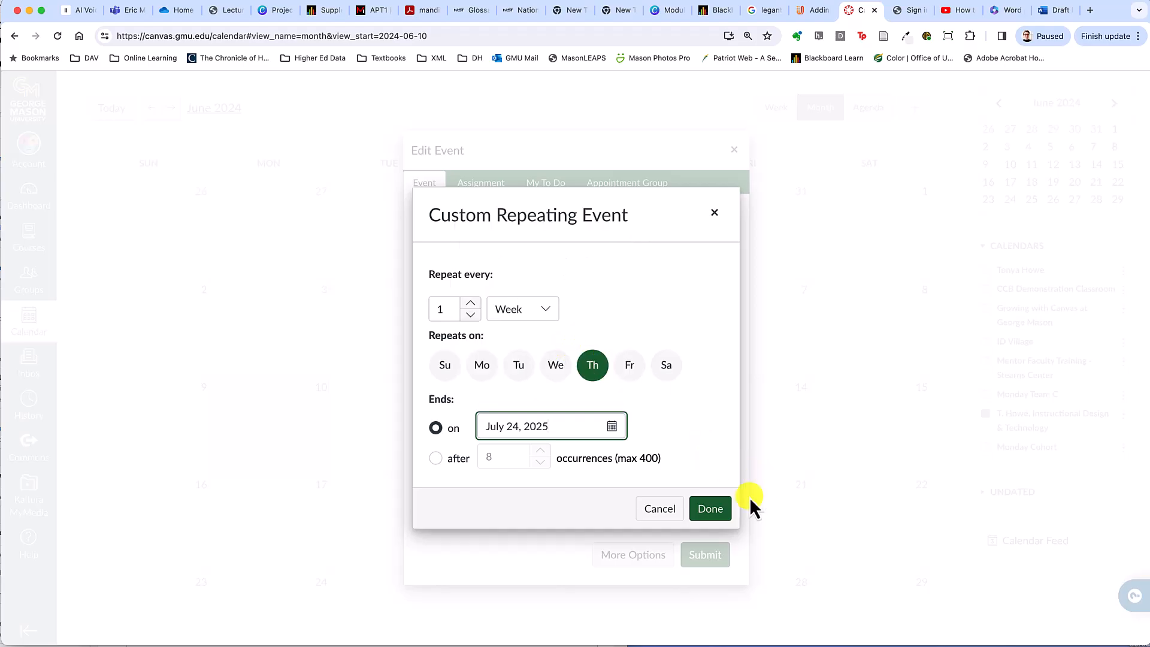
pyautogui.click(712, 511)
# Step: Set the event's location to "Add room number here; or, a note that the class will meet via zoom, etc."
pyautogui.click(712, 551)
pyautogui.click(656, 466)
pyautogui.write('Add room num b')
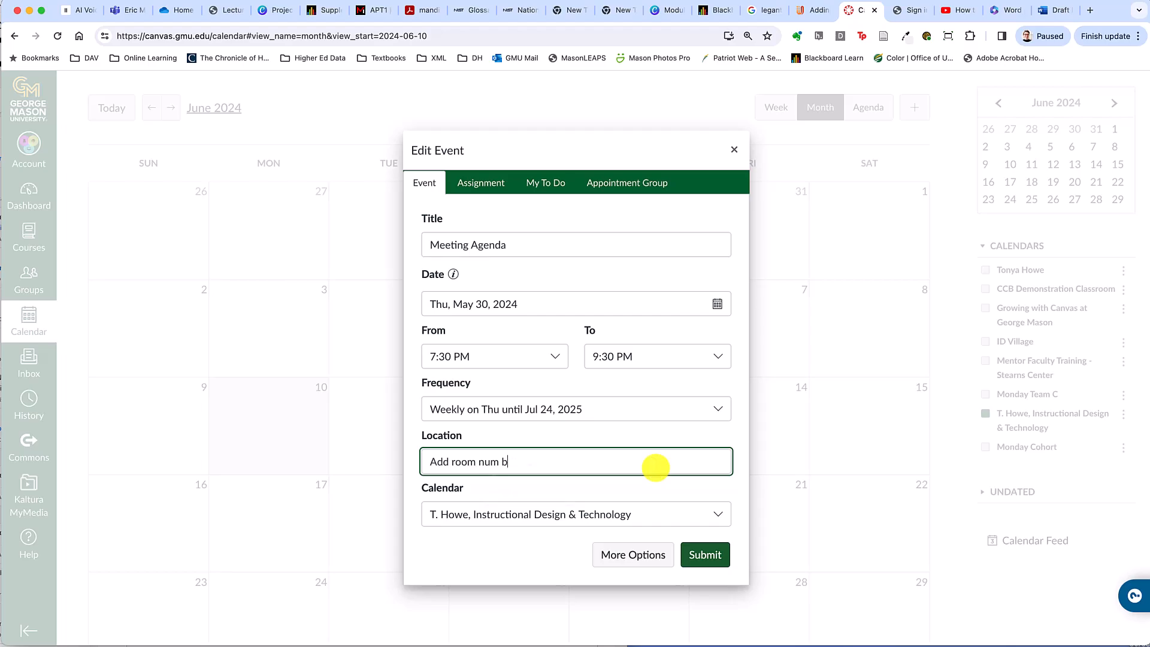
pyautogui.write('er here; or, a note that the class will meet via zoom, etc.')
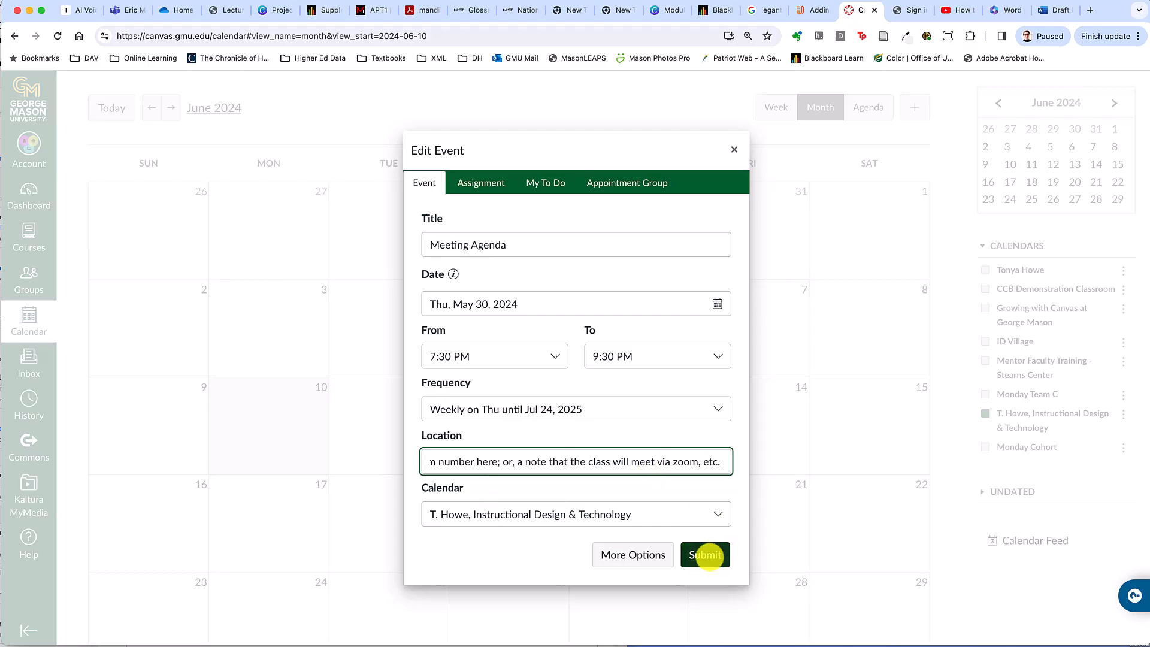
# Step: Append ". I'll show you how to create recurring zoom meetings in Canvas later!" to the location and submit the event
pyautogui.write(". I'll show you how to create recurring zoom meetings in Canvas later.")
pyautogui.press('Tab')
pyautogui.click(710, 554)
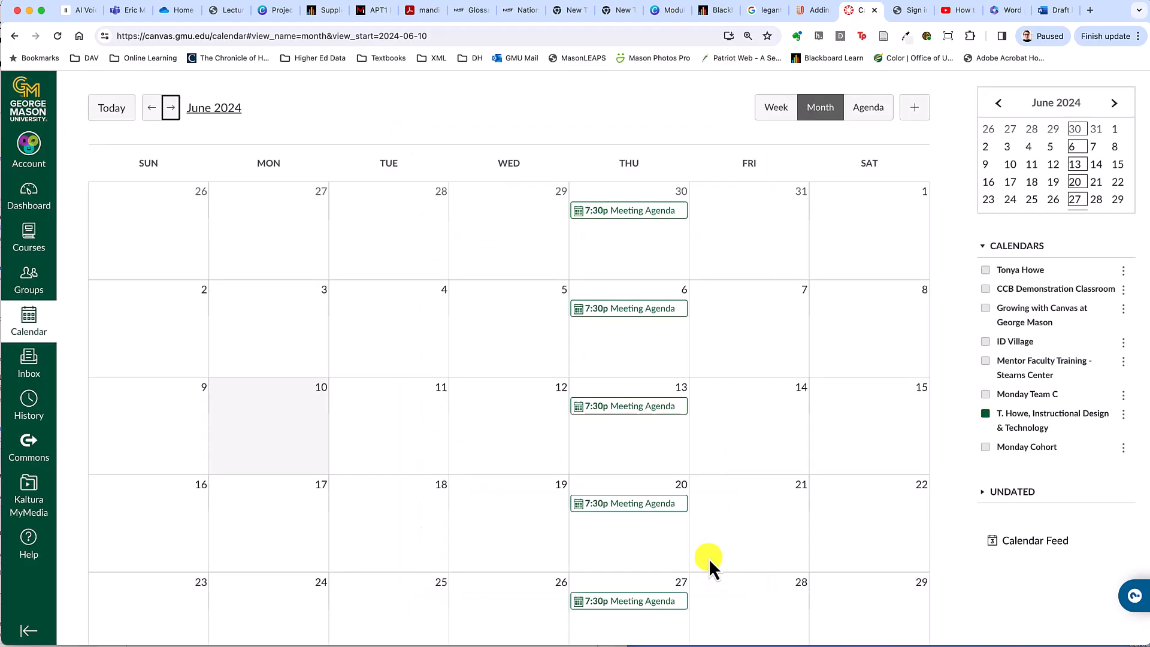
# Step: Open the May 30 Meeting Agenda event in the full event editor with more options
pyautogui.click(634, 220)
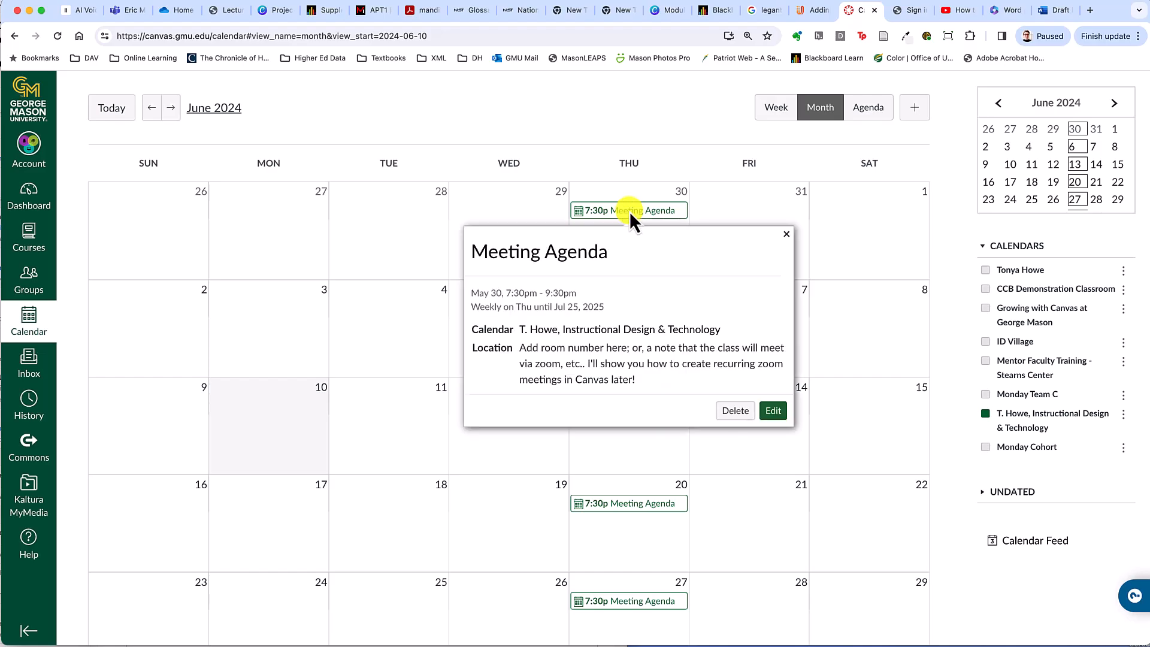
pyautogui.click(773, 411)
pyautogui.click(635, 560)
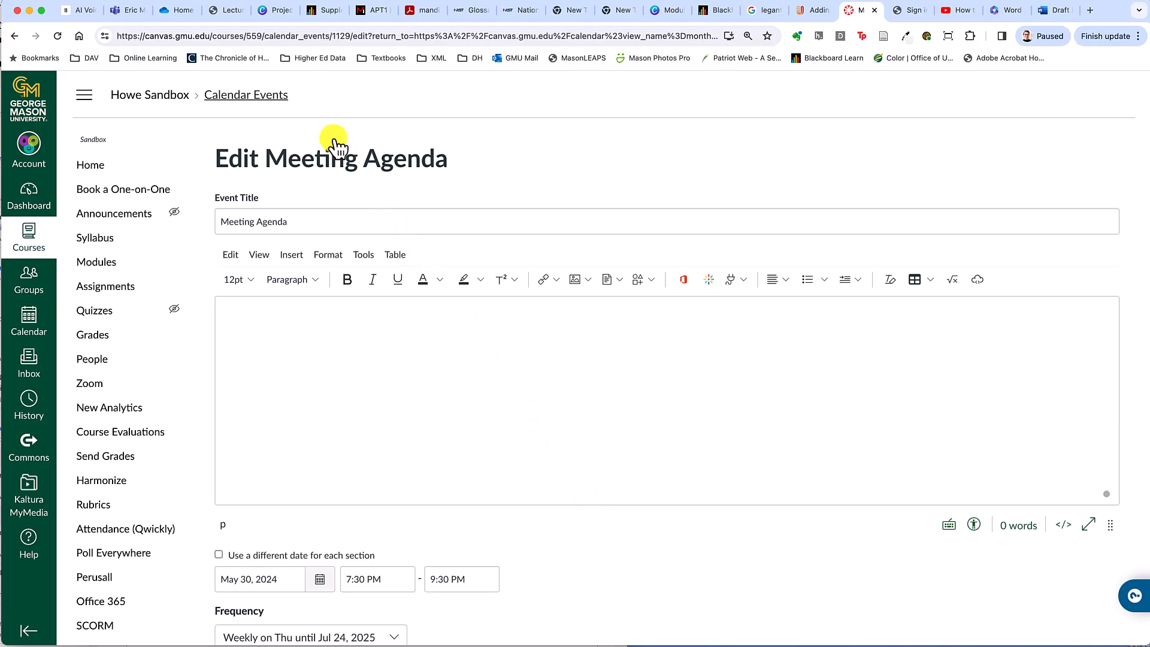
pyautogui.moveTo(300, 92); pyautogui.dragTo(204, 91)
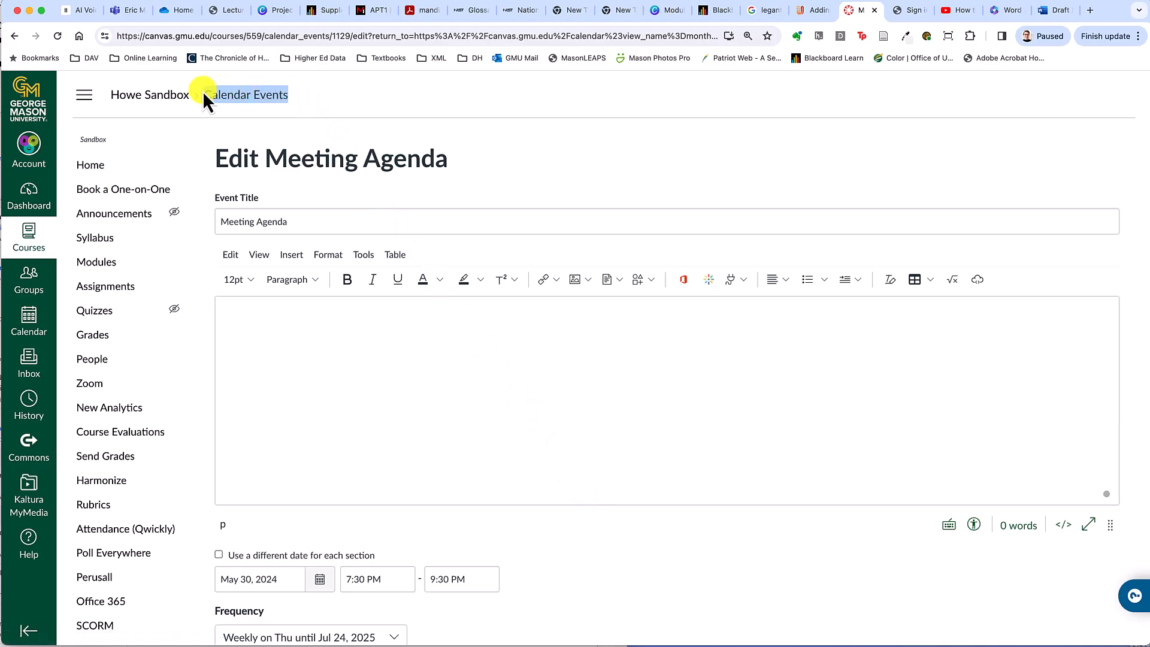
pyautogui.click(203, 91)
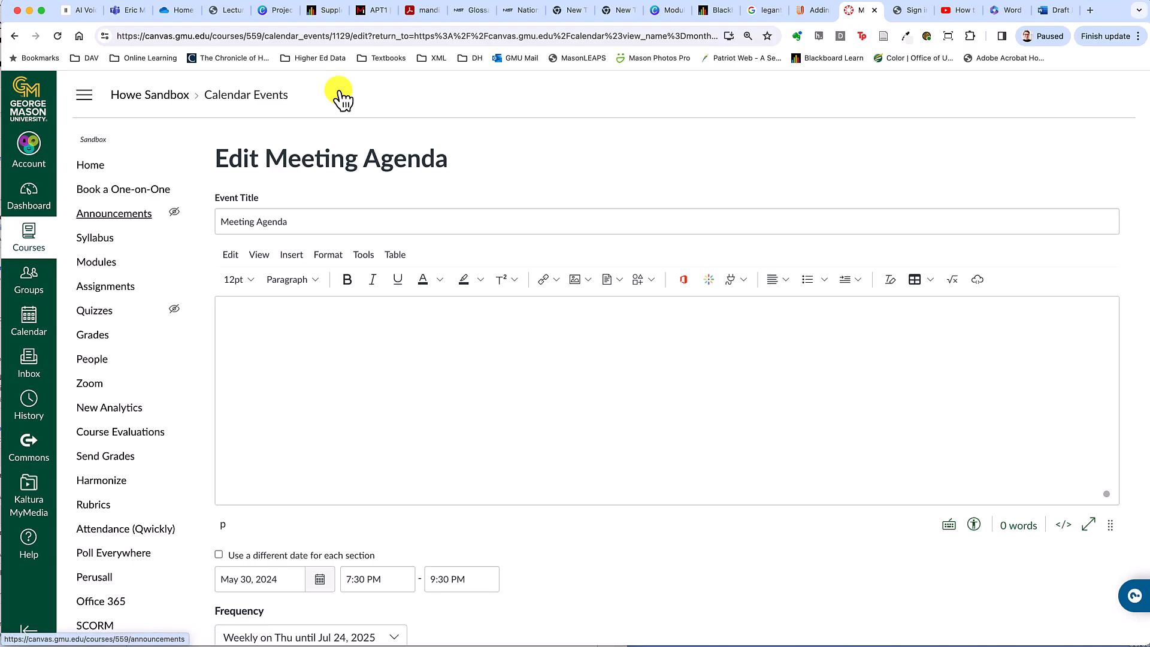
# Step: Start the event's description with the line "This class meeting, we will:"
pyautogui.click(422, 318)
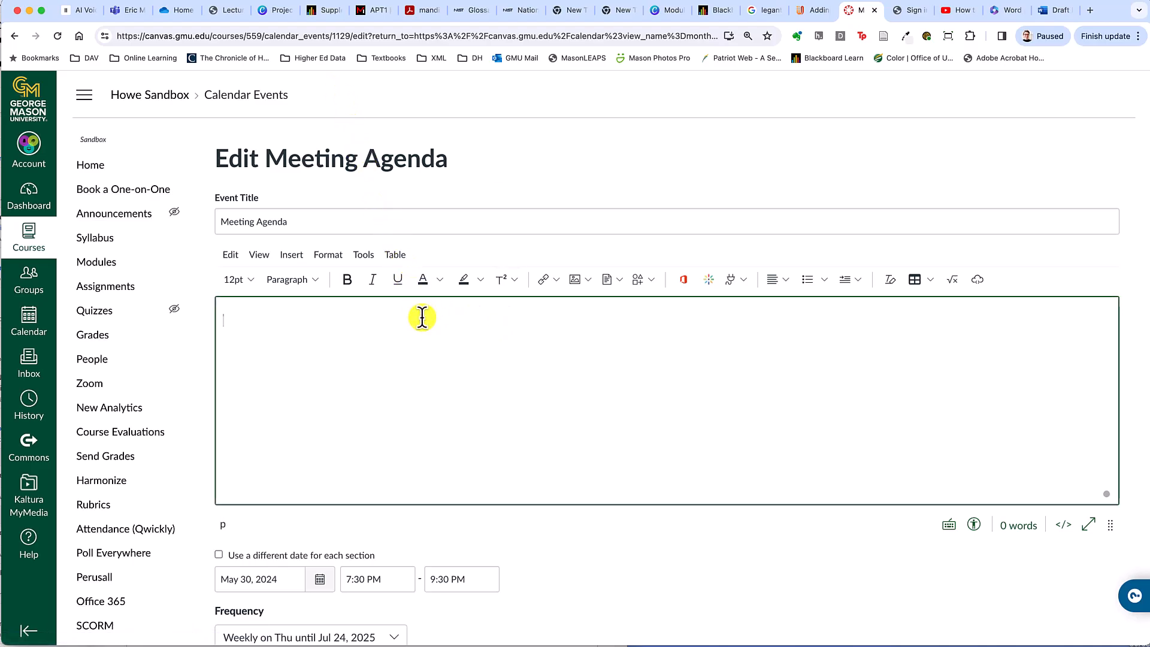
pyautogui.write('This class meeting, we ')
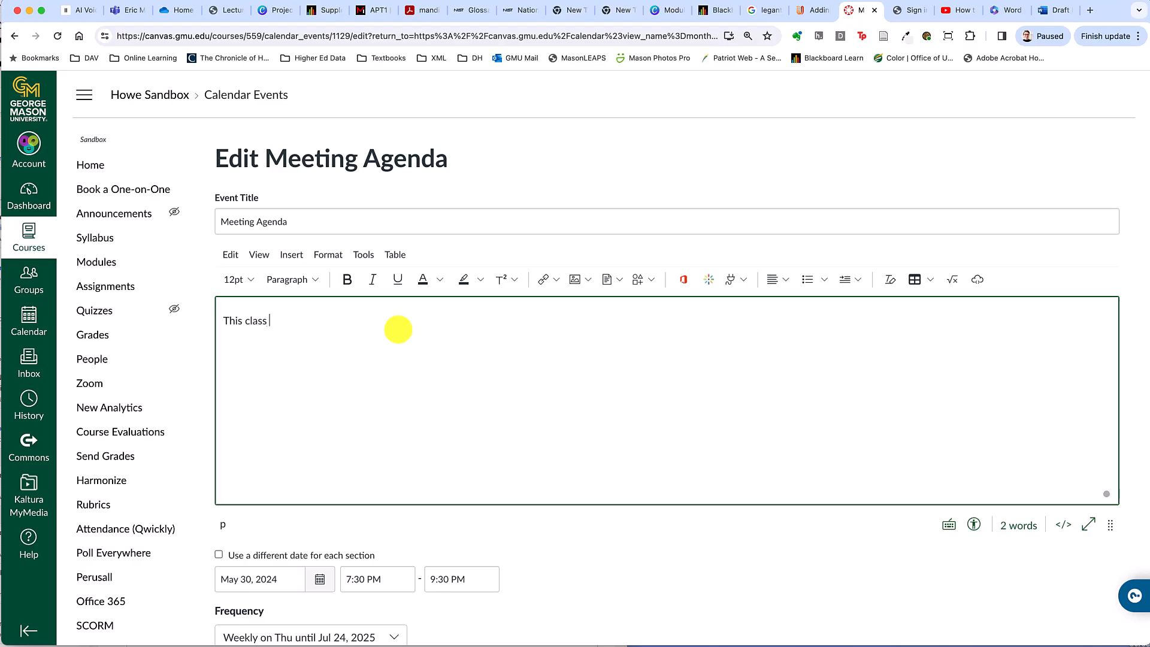
pyautogui.write('will: 1.')
pyautogui.press('BackSpace')
pyautogui.press('BackSpace')
# Step: Add a numbered list: "Introduce ourselves, and the class contents; connect via LinkedIn", "Lecture 1", "Q&A", "Break", "Discussion Groups", "Homework"
pyautogui.click(824, 279)
pyautogui.click(809, 324)
pyautogui.write('Introduce ourselves, and the class contents; connect via LinkedIn')
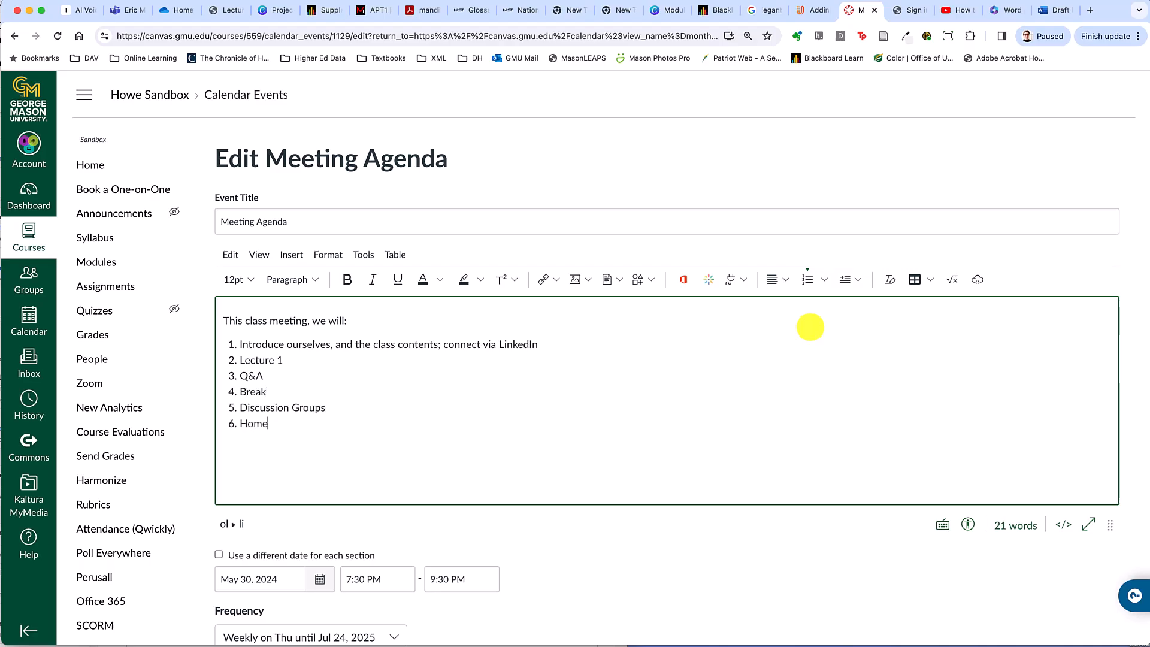
# Step: Update the event, applying the change to this event only, and view the May 30 Meeting Agenda details in the calendar
pyautogui.scroll(-4, 638, 583)
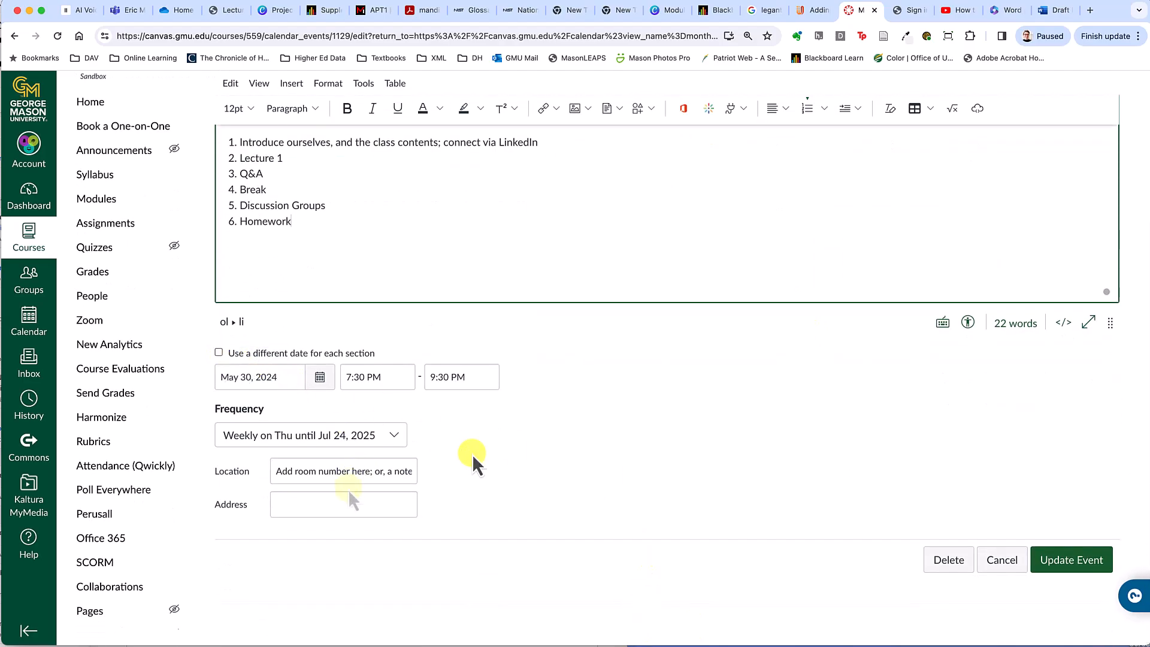
pyautogui.click(1059, 563)
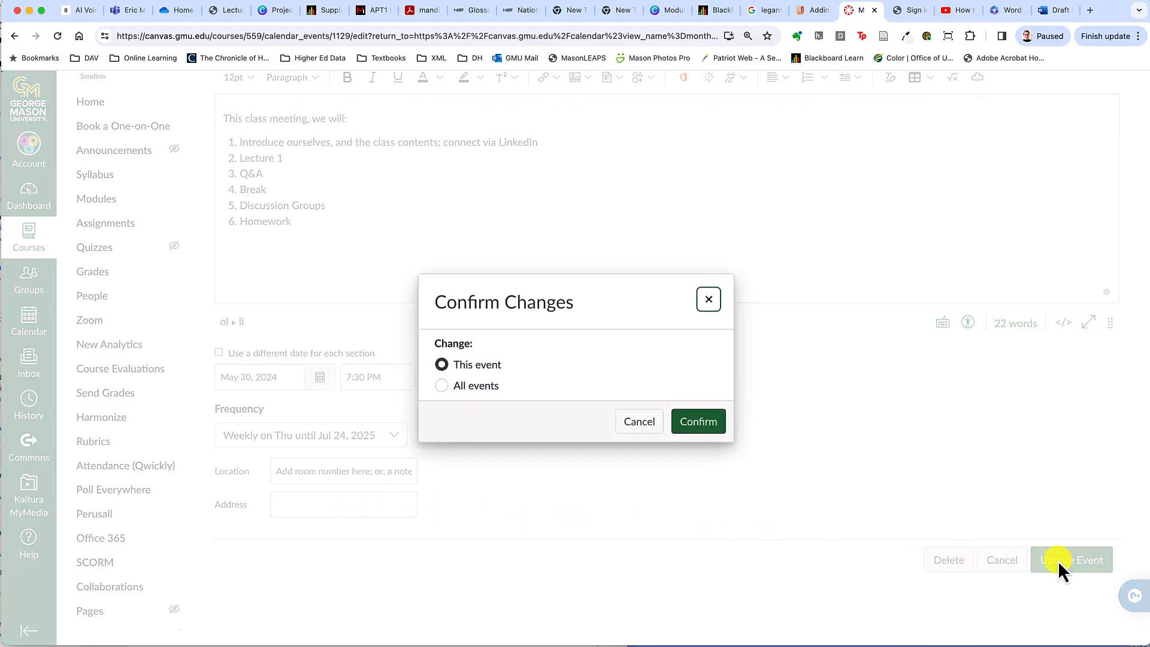
pyautogui.click(455, 366)
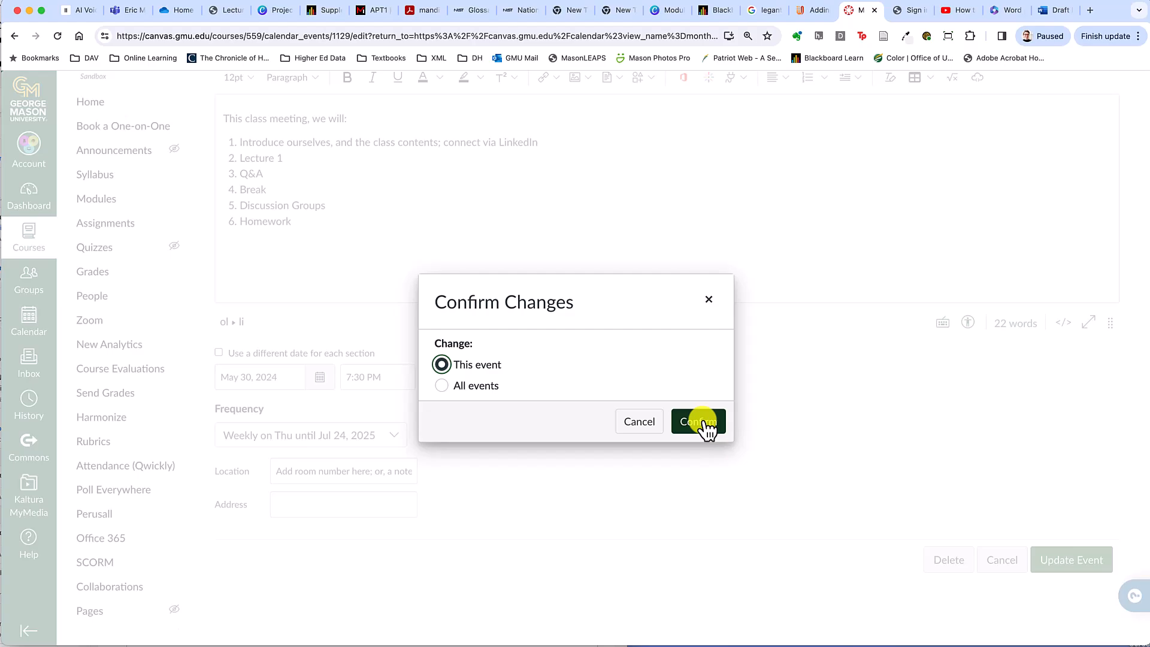
pyautogui.click(704, 423)
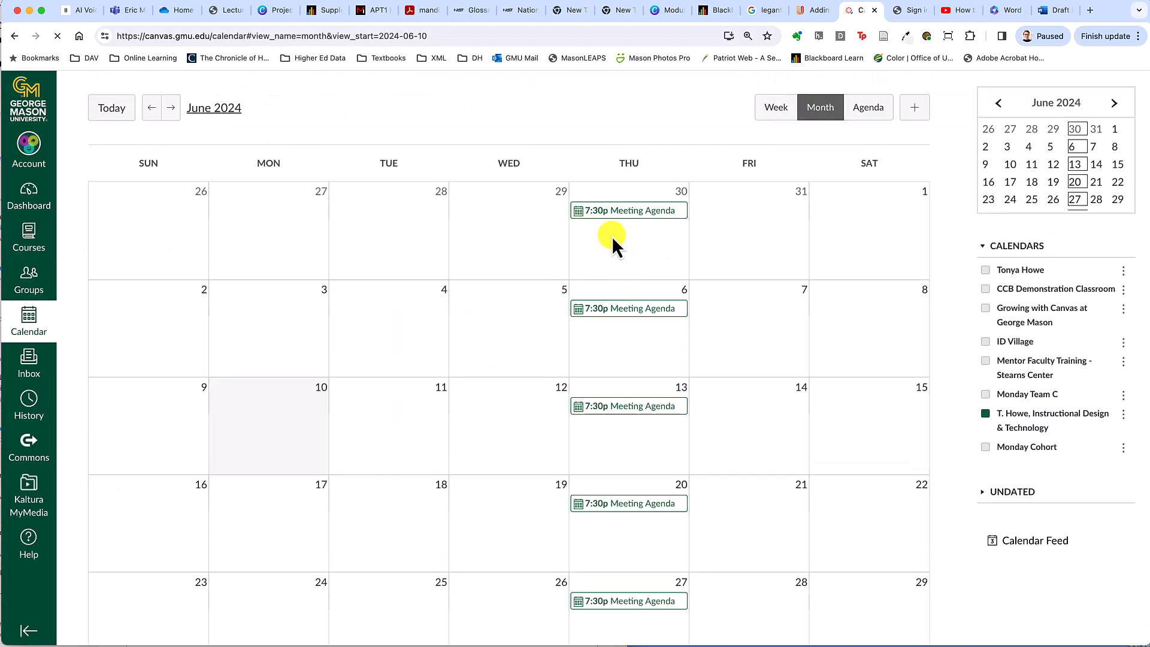
pyautogui.click(595, 212)
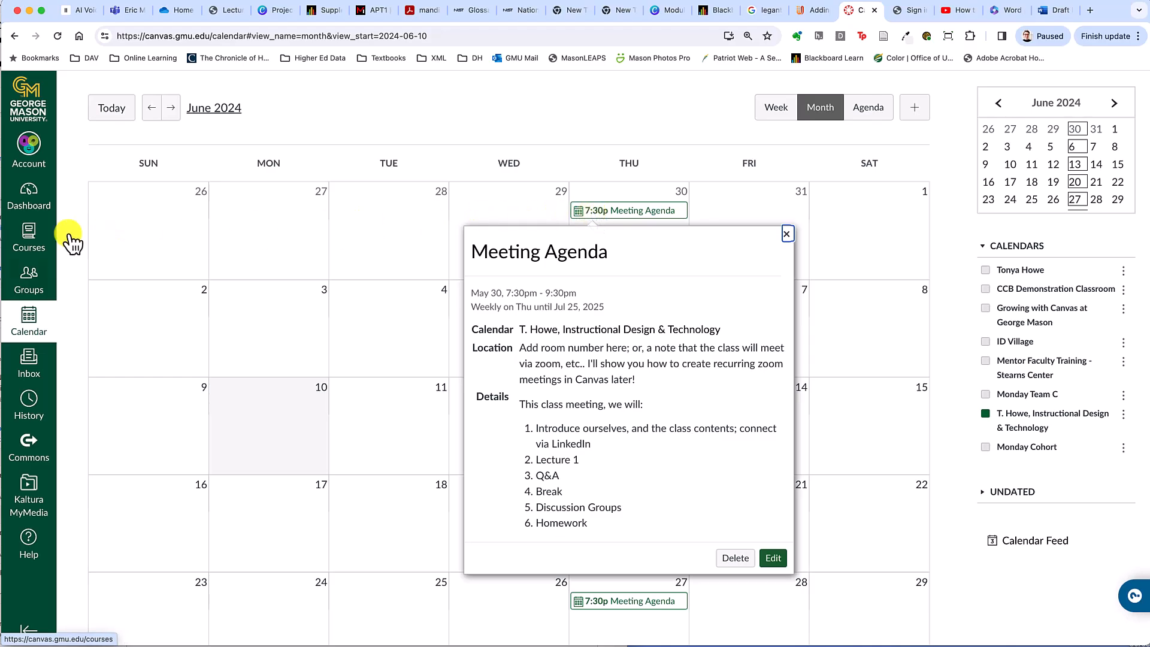
# Step: Go to the Instructional Design & Technology course's syllabus and open the Thu May 30, 2024 Meeting Agenda entry in its course summary
pyautogui.click(31, 239)
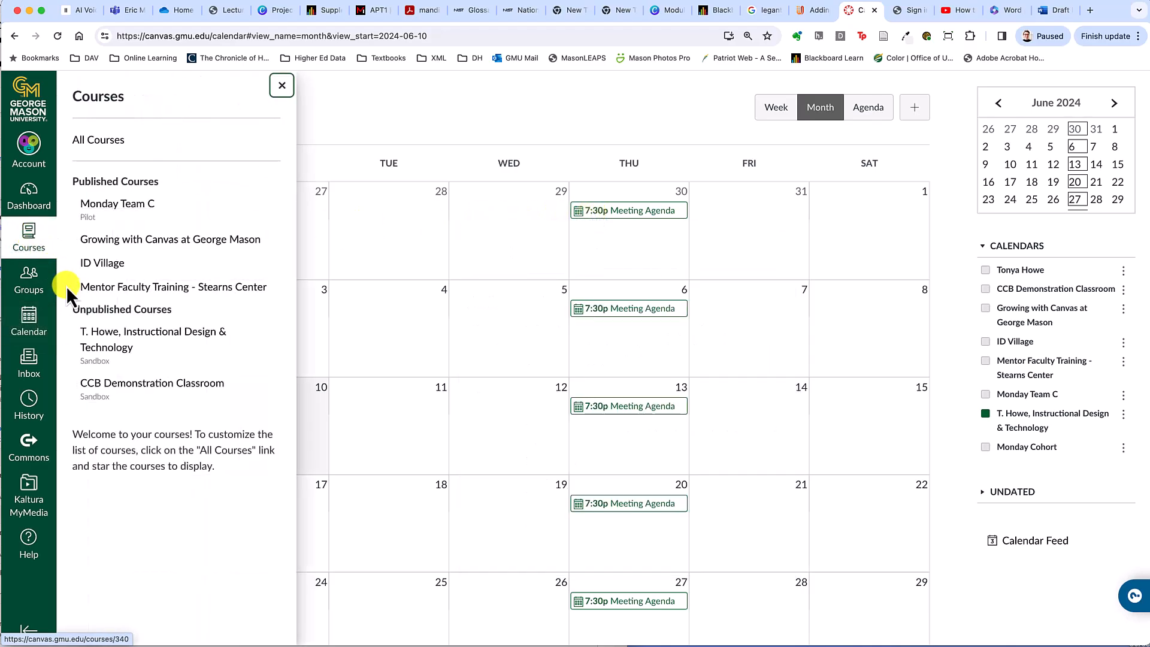
pyautogui.click(113, 352)
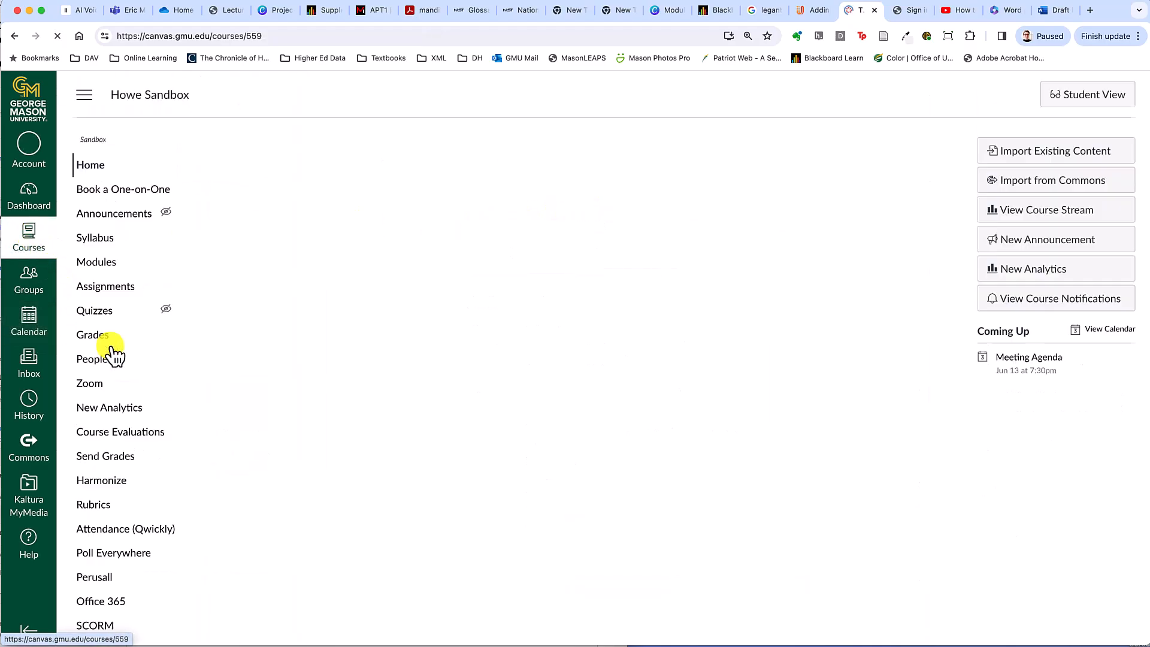
pyautogui.click(91, 239)
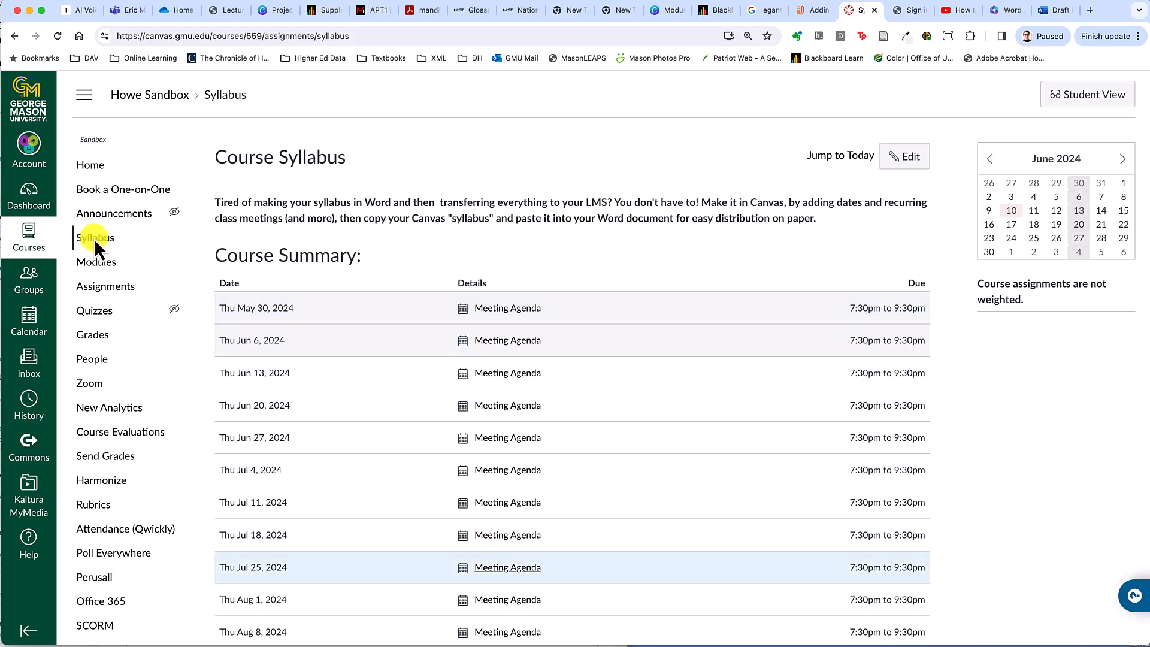
pyautogui.click(493, 310)
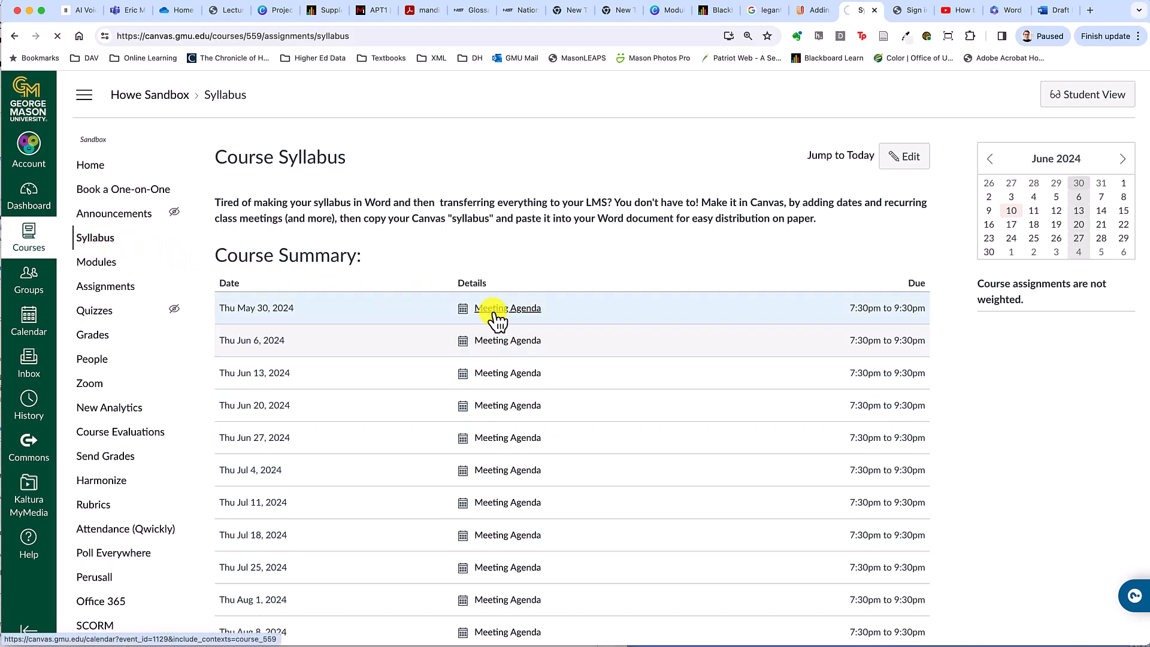
# Step: Start a new calendar event on Sunday, May 26, 2024, titled "Weekly Overview"
pyautogui.click(164, 248)
pyautogui.click(480, 246)
pyautogui.write('Weekly Overview')
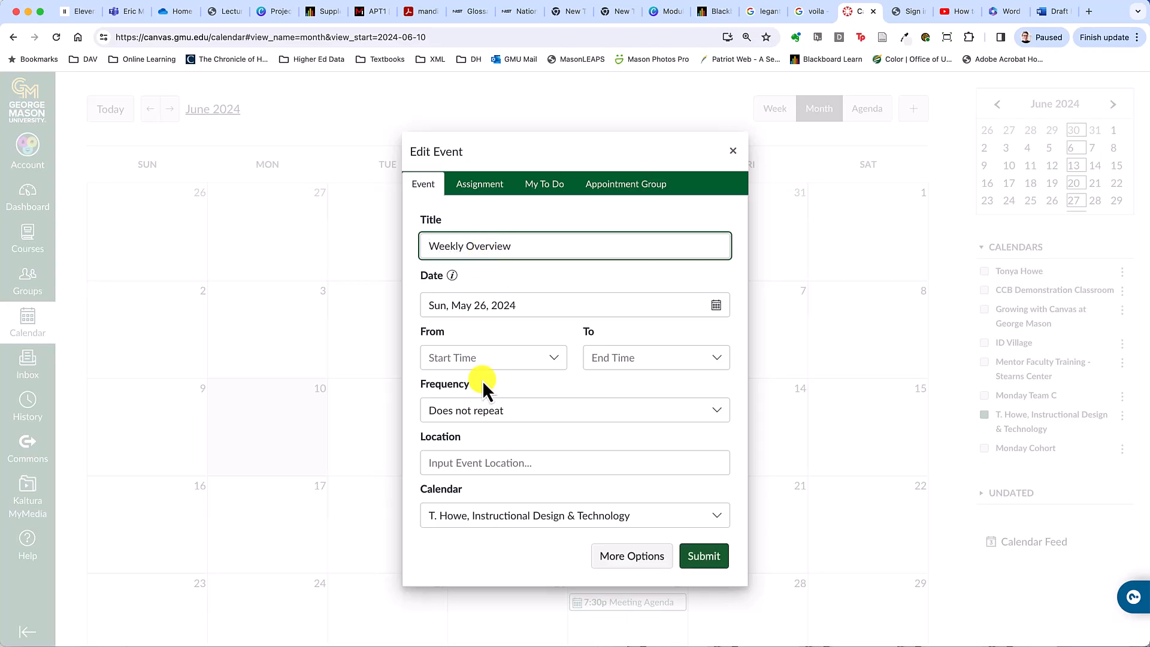
# Step: Give the Weekly Overview event a custom repeat of every 1 week on Sunday, ending on July 24, 2024
pyautogui.click(452, 409)
pyautogui.click(465, 573)
pyautogui.click(517, 310)
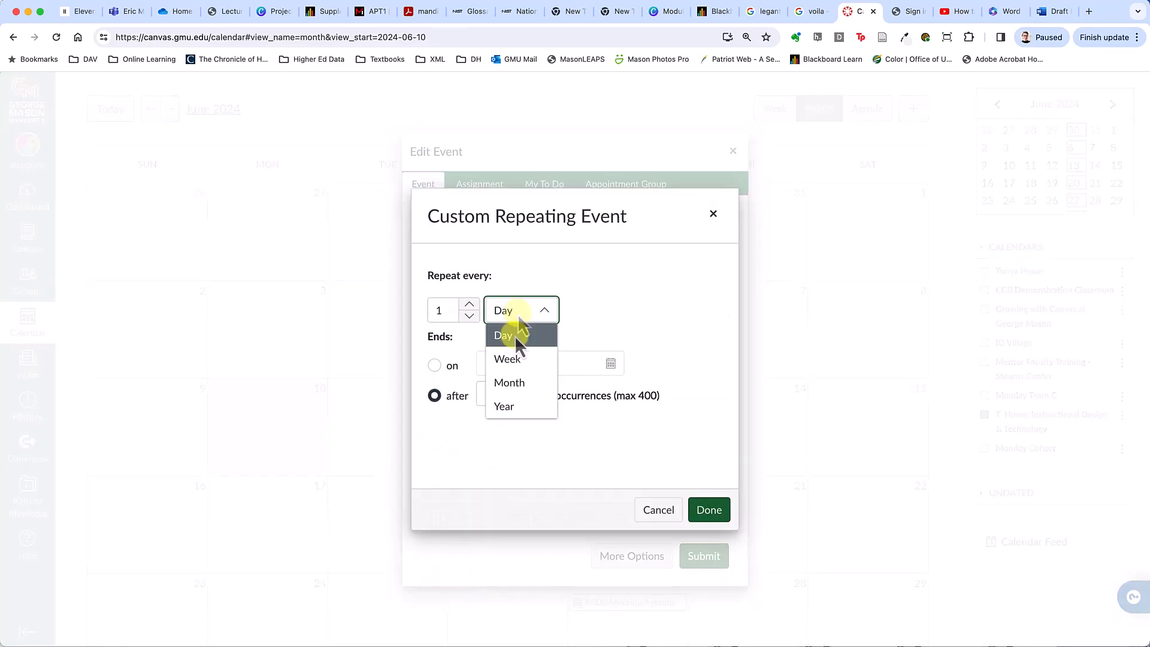
pyautogui.click(514, 359)
pyautogui.click(510, 456)
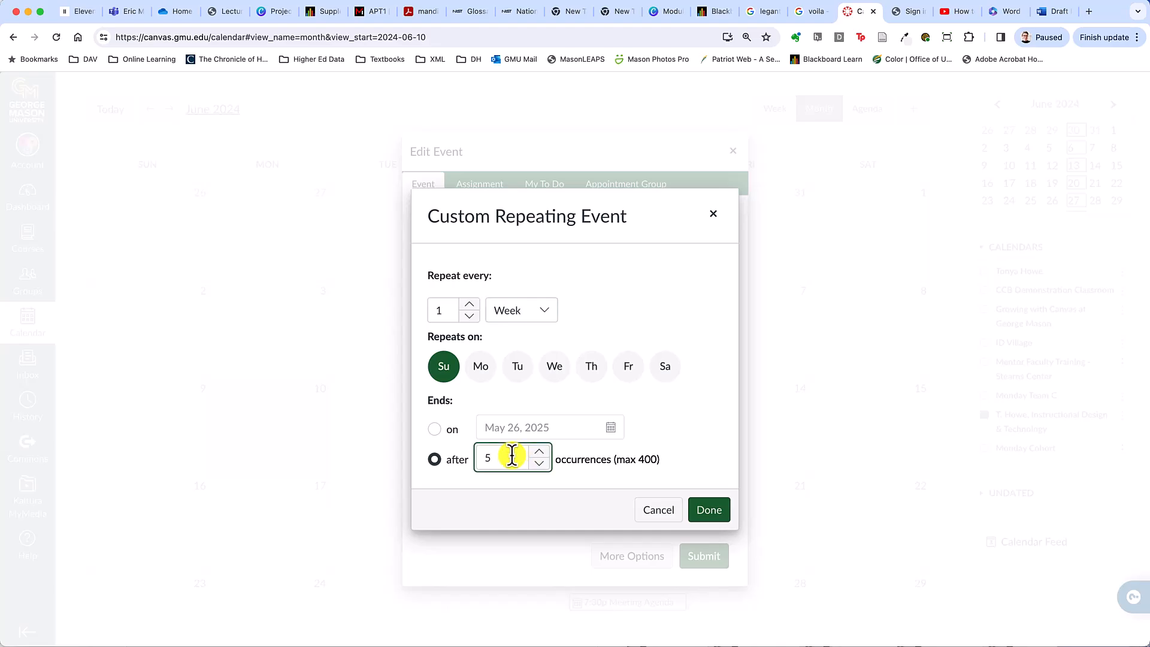
pyautogui.click(437, 430)
pyautogui.moveTo(481, 426); pyautogui.dragTo(581, 426)
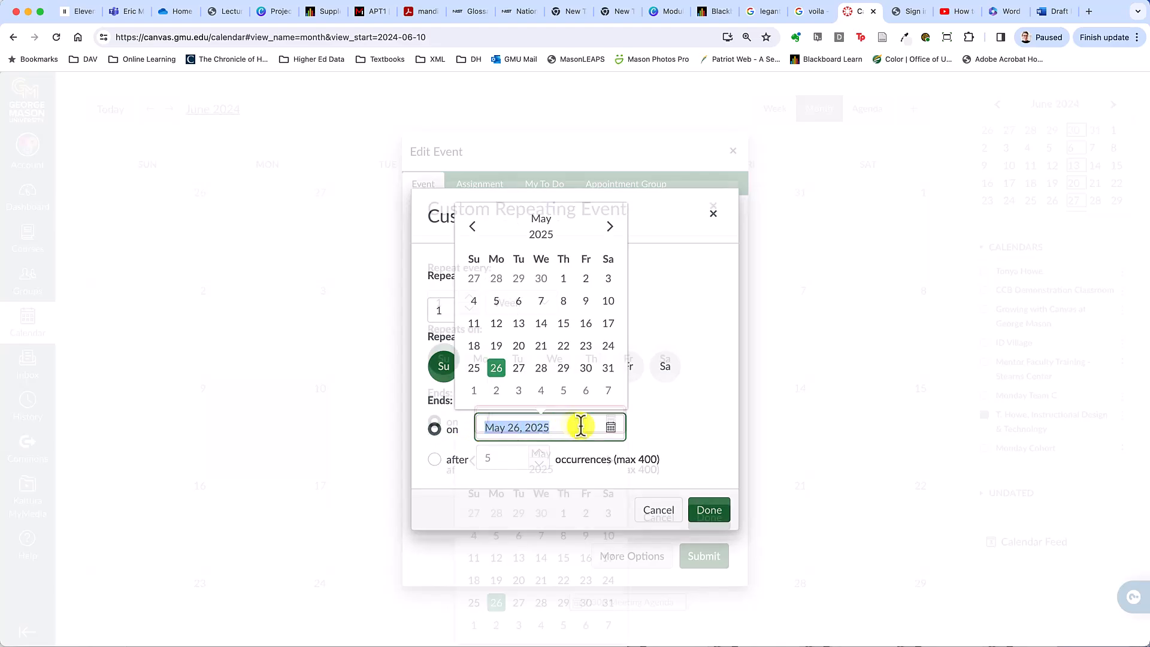
pyautogui.write('July 24, 2024')
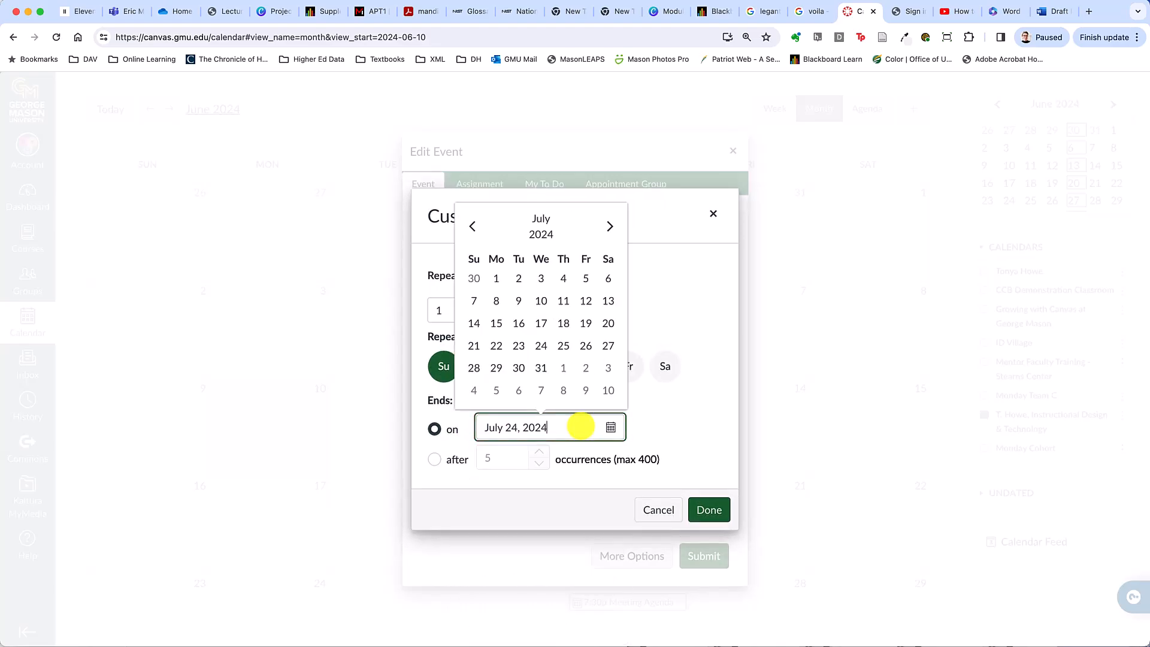
pyautogui.click(706, 442)
pyautogui.click(707, 510)
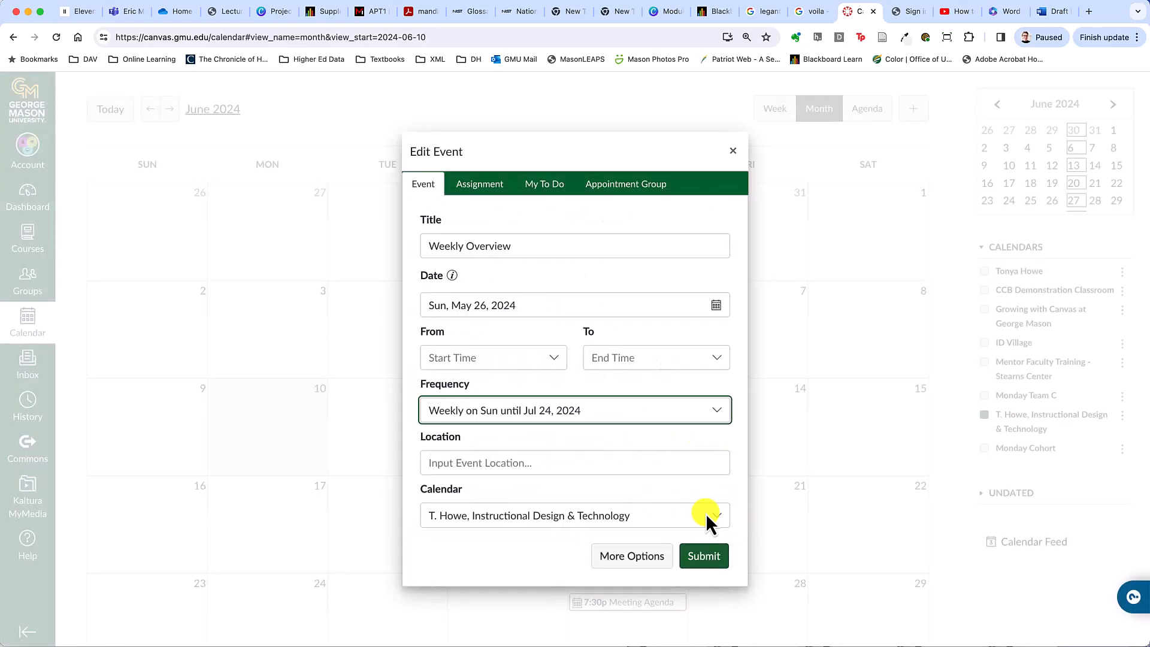
# Step: Submit the Weekly Overview event and open its May 26 occurrence in the calendar
pyautogui.click(706, 556)
pyautogui.click(132, 213)
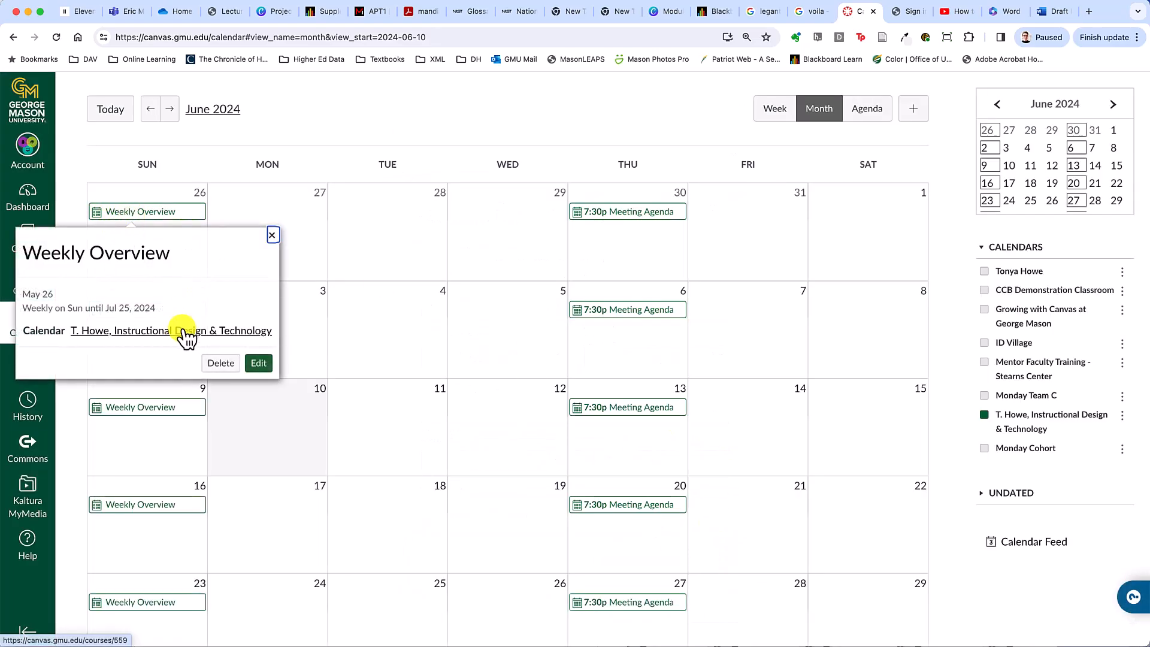
# Step: Rename the May 26 Weekly Overview occurrence as "Week 1 Overview", applying the change to this event only
pyautogui.click(255, 366)
pyautogui.click(468, 246)
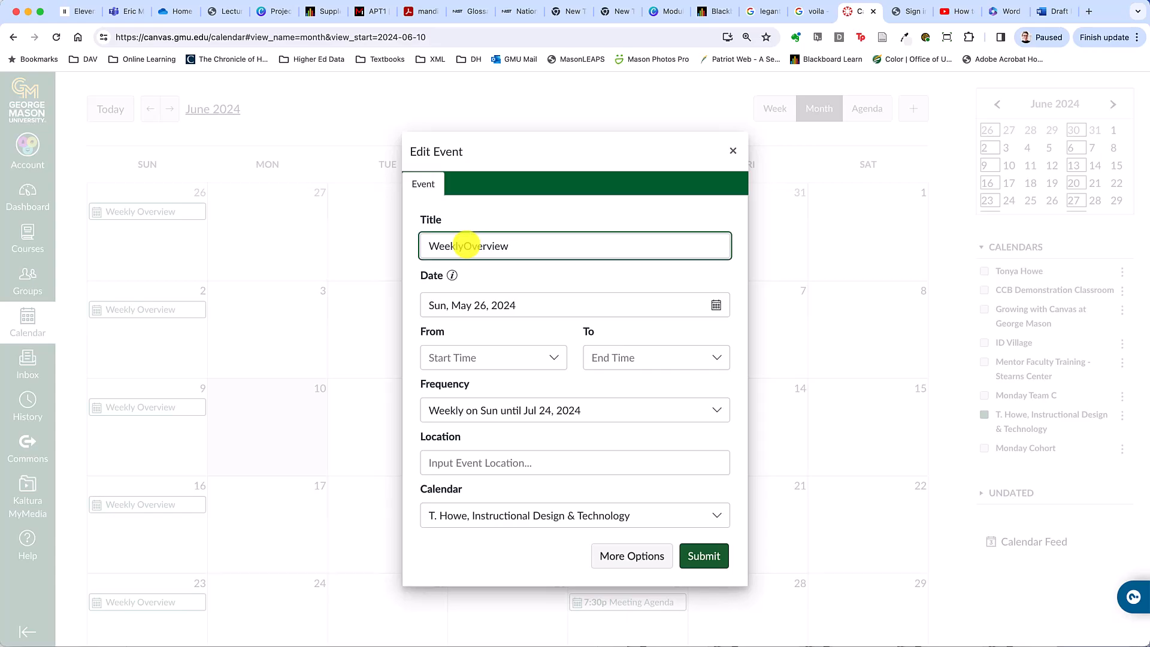
pyautogui.click(712, 560)
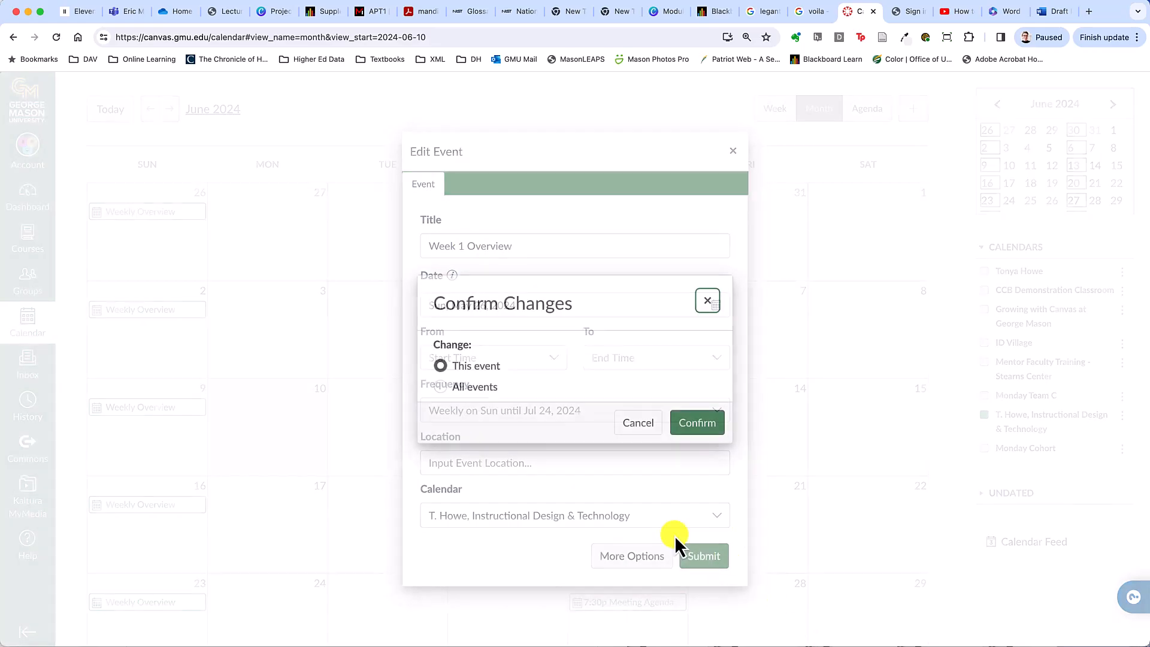
pyautogui.click(722, 419)
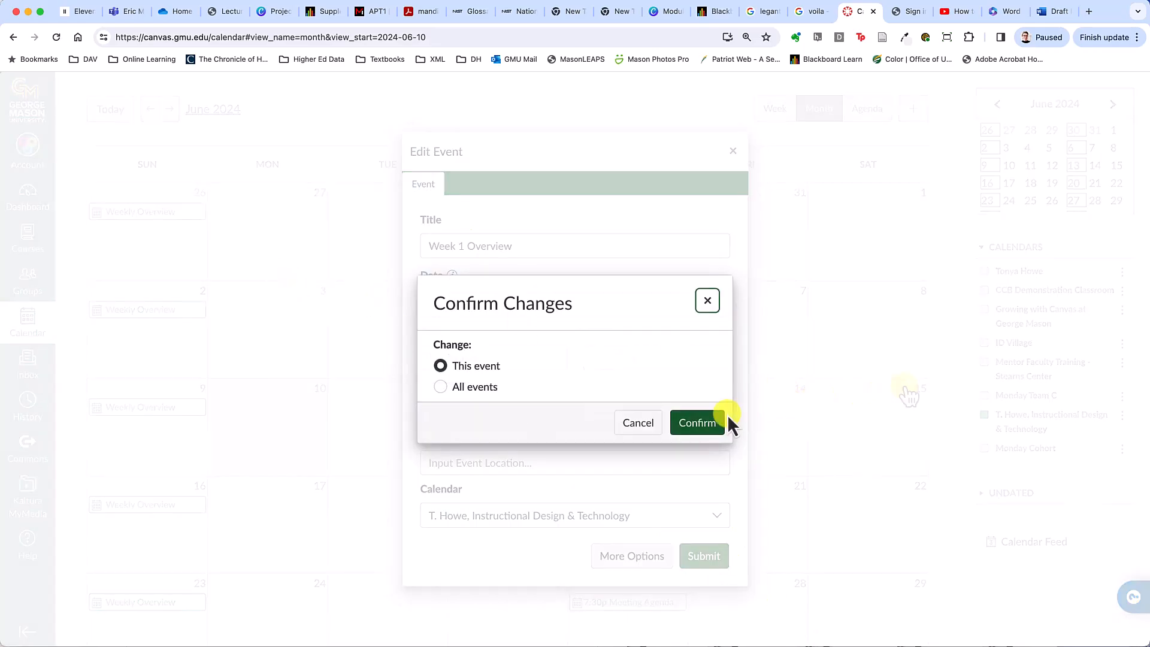
pyautogui.click(699, 425)
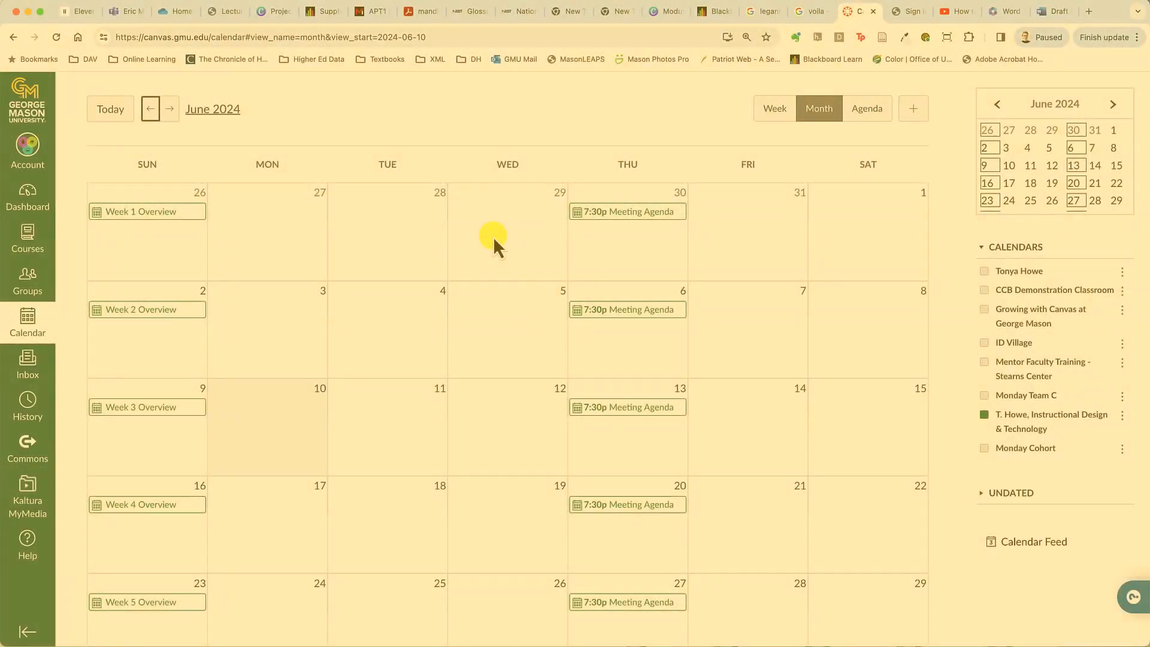
# Step: Start a new assignment due Wed May 29, 2024, in the Instructional Design & Technology calendar and the Assignments group
pyautogui.click(494, 236)
pyautogui.click(482, 258)
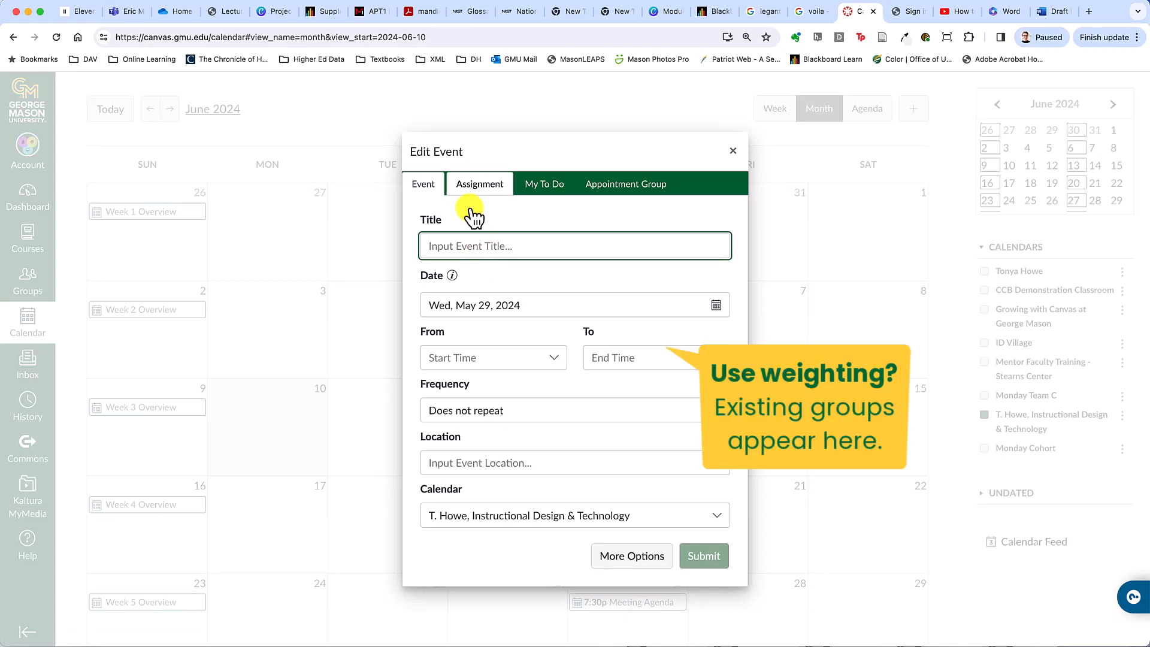
pyautogui.click(470, 184)
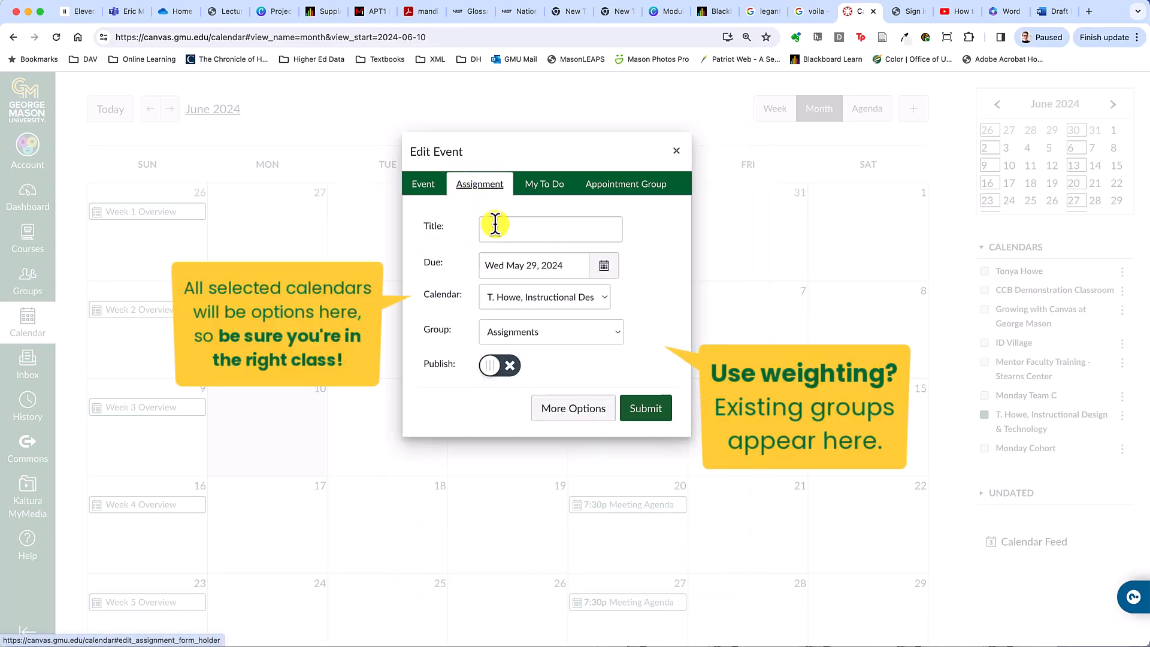
pyautogui.click(493, 334)
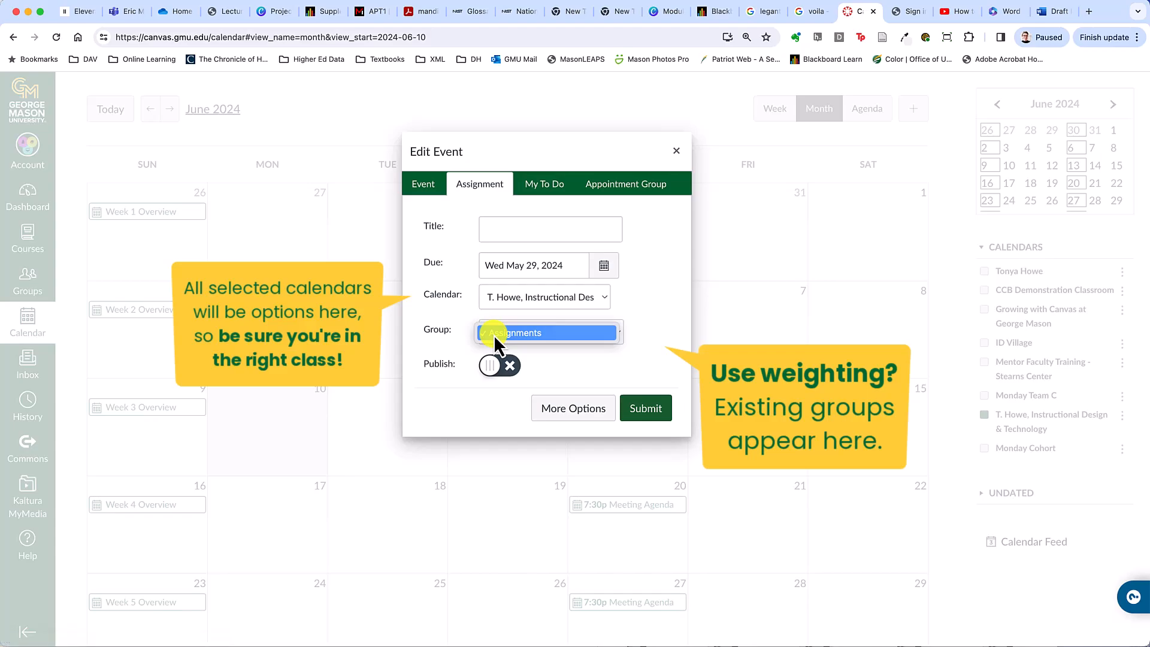
pyautogui.click(494, 335)
pyautogui.click(496, 299)
pyautogui.click(496, 300)
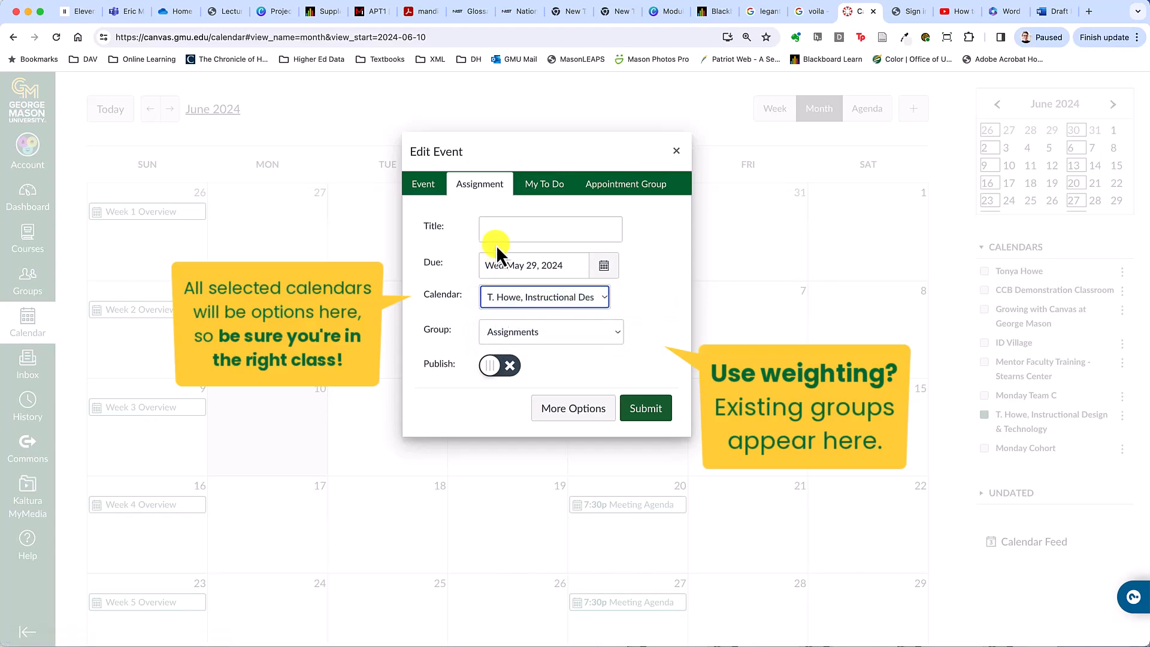
# Step: Submit the assignment with the title "Response Paper 1 Due" and move it to Wednesday, June 5, in the calendar
pyautogui.click(496, 226)
pyautogui.write('R')
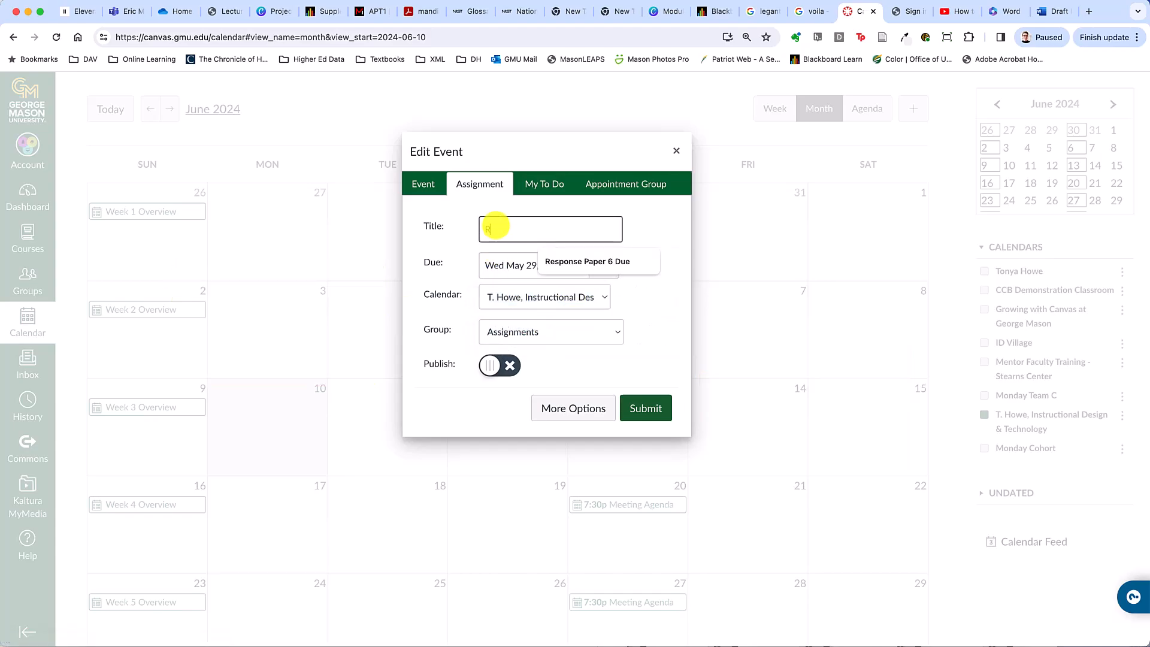
pyautogui.write('esponse Paper 1 Due')
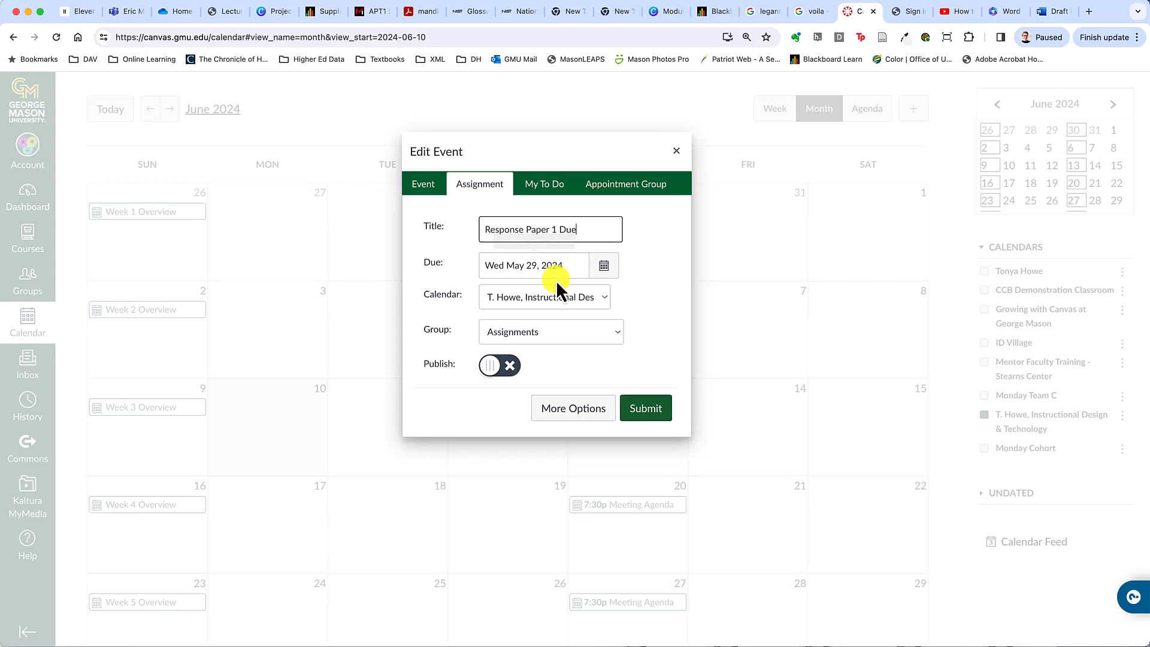
pyautogui.click(537, 334)
pyautogui.click(539, 335)
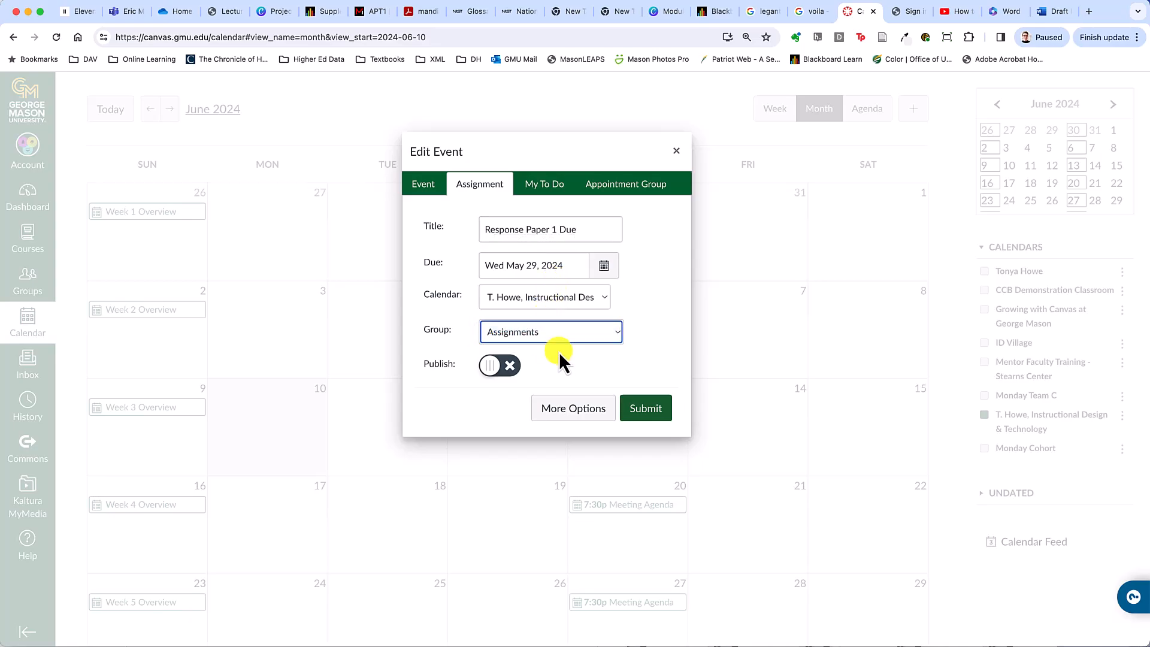
pyautogui.click(639, 413)
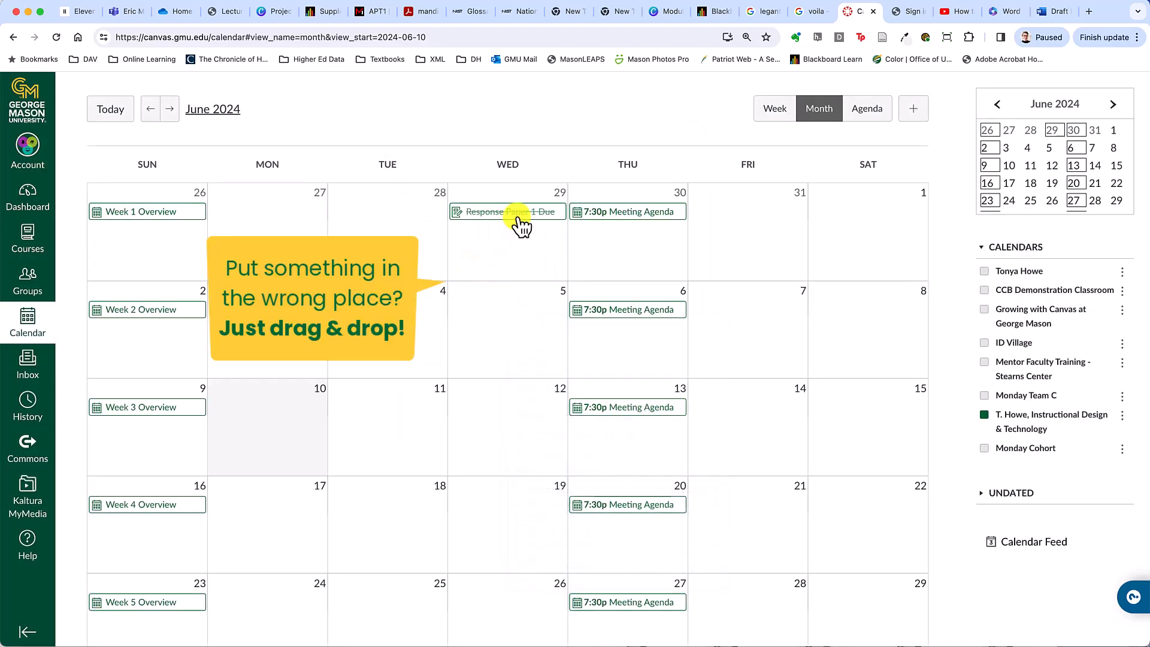
pyautogui.moveTo(497, 218); pyautogui.dragTo(492, 323)
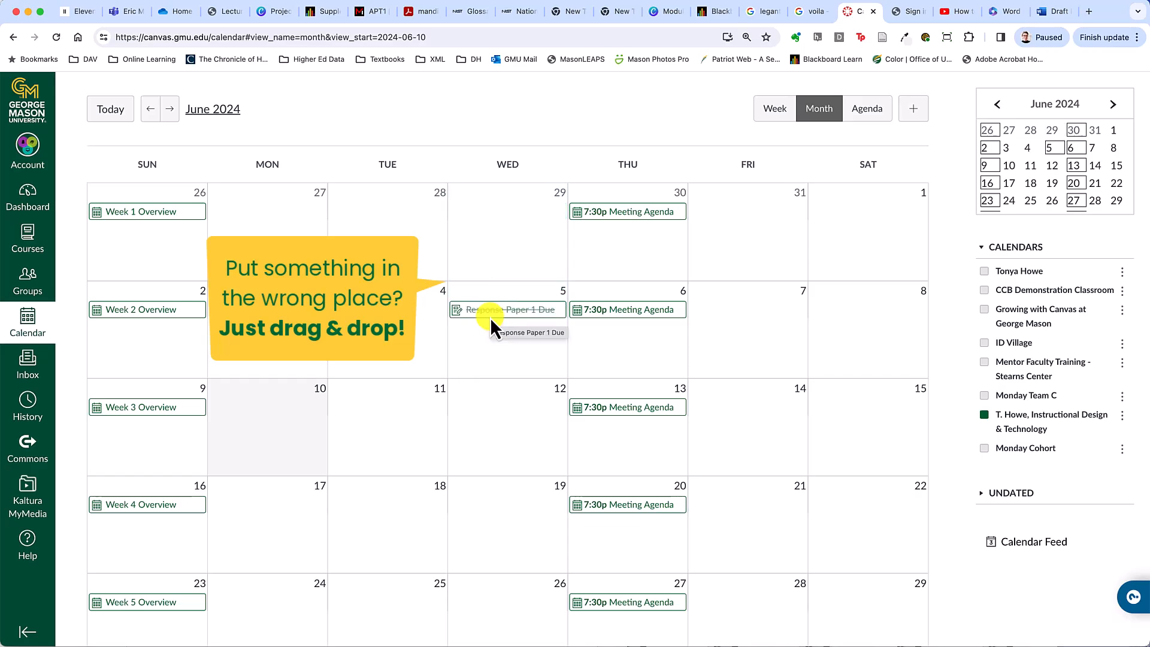
# Step: Create an assignment titled "Response Paper 2 Due" on Wednesday, June 12, 2024
pyautogui.click(509, 422)
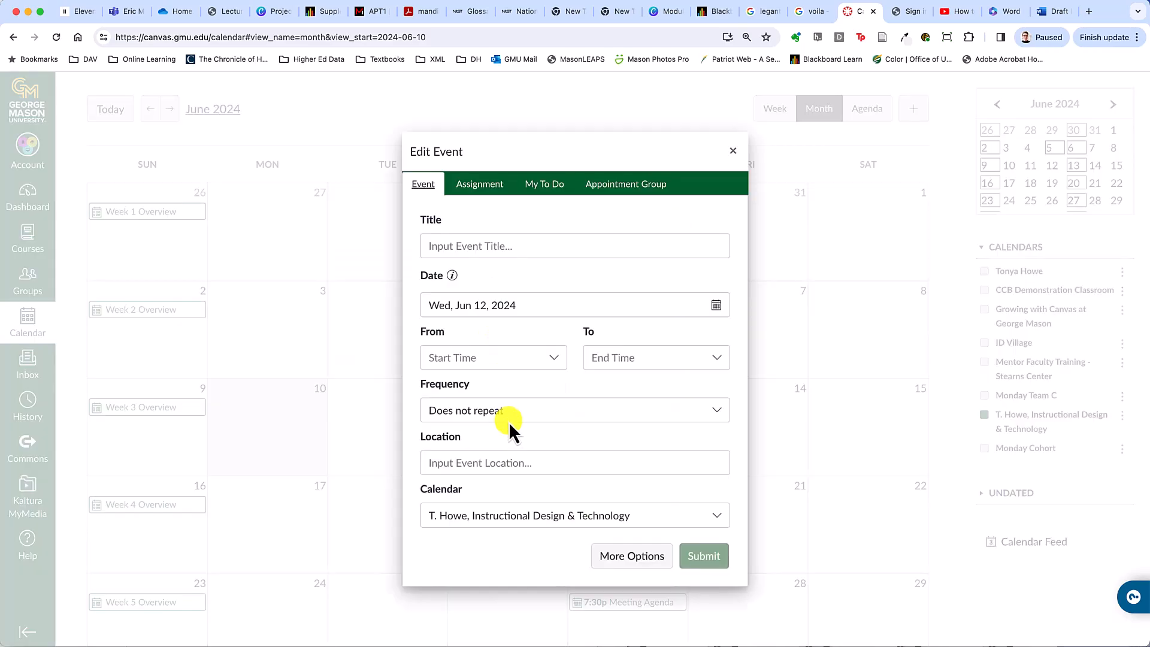
pyautogui.click(474, 185)
pyautogui.click(497, 234)
pyautogui.write('Respo')
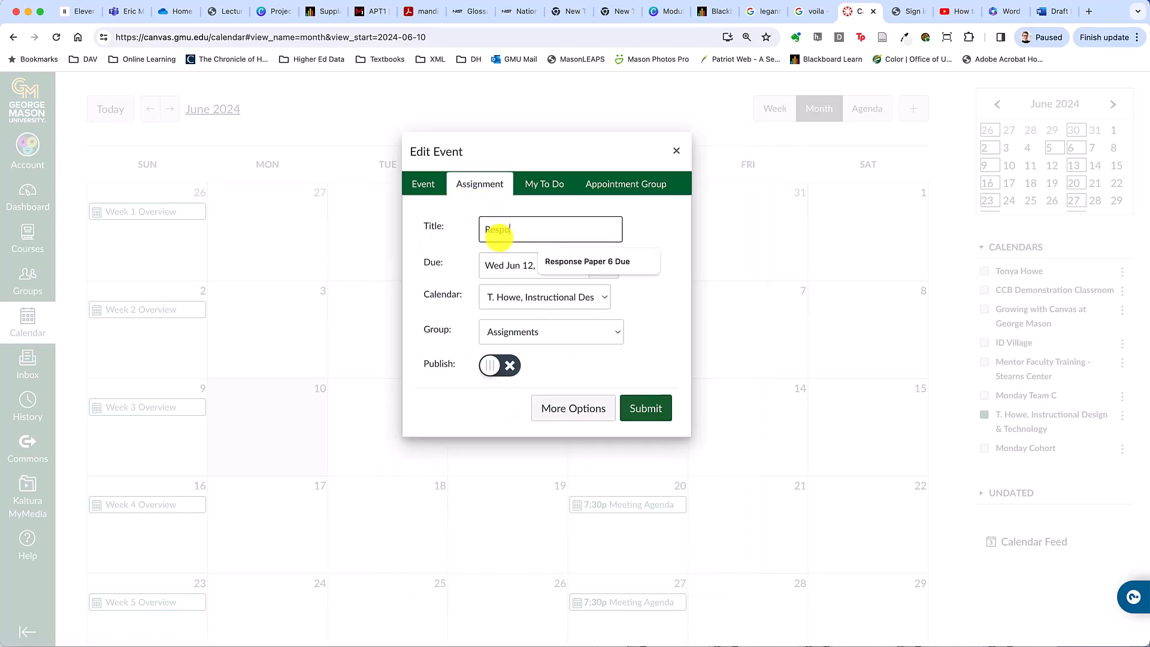
pyautogui.click(567, 262)
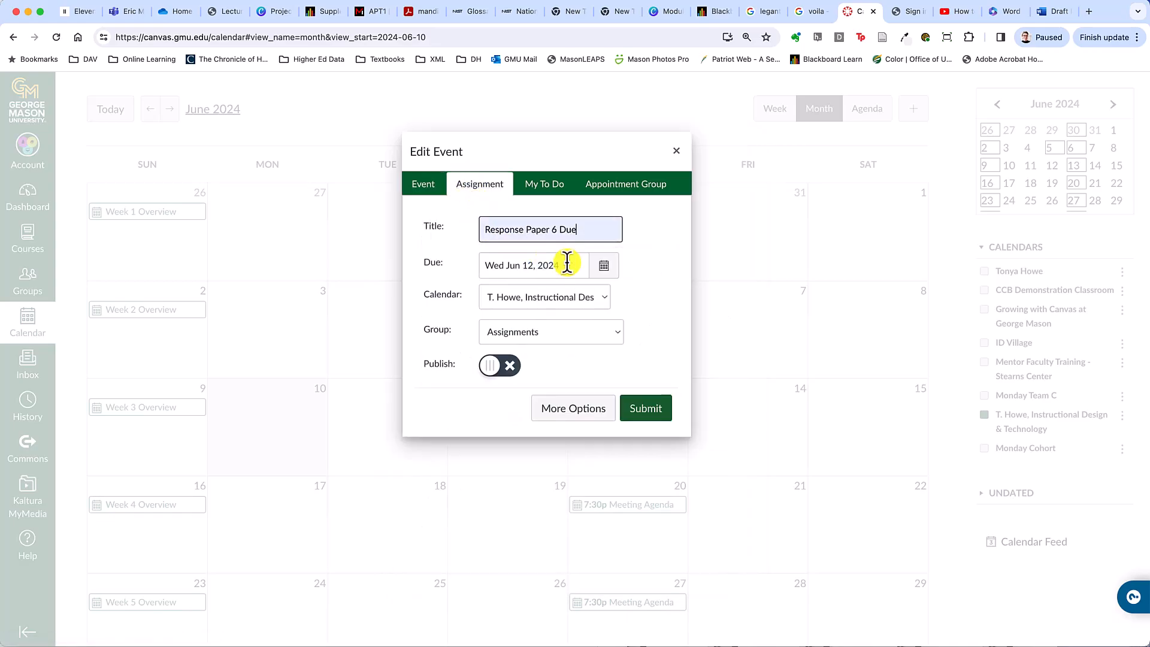
pyautogui.doubleClick(551, 228)
pyautogui.write('2')
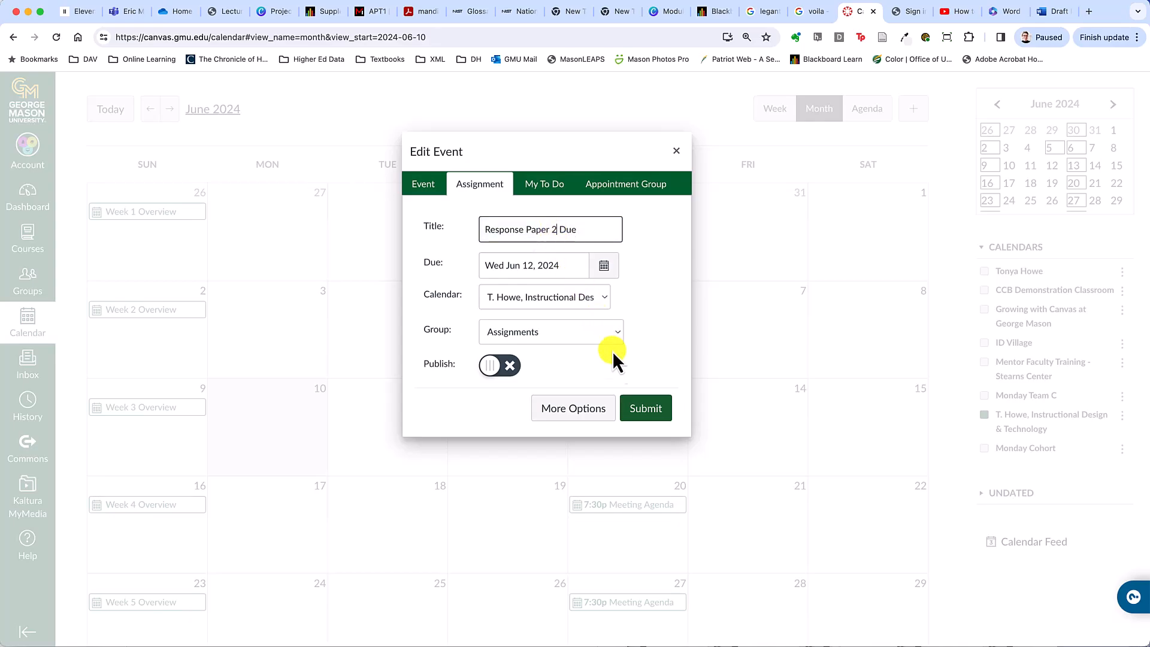
pyautogui.click(642, 416)
# Step: Create an assignment titled "Response Paper 3 Due" on Wednesday, June 19, 2024
pyautogui.click(519, 518)
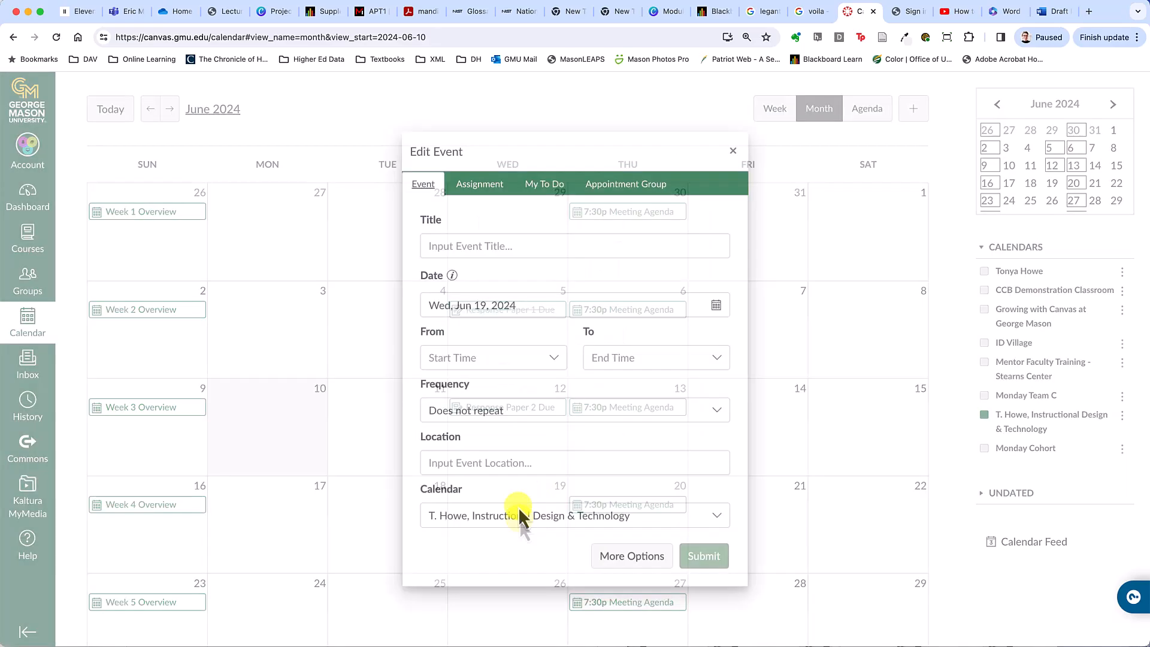
pyautogui.click(480, 184)
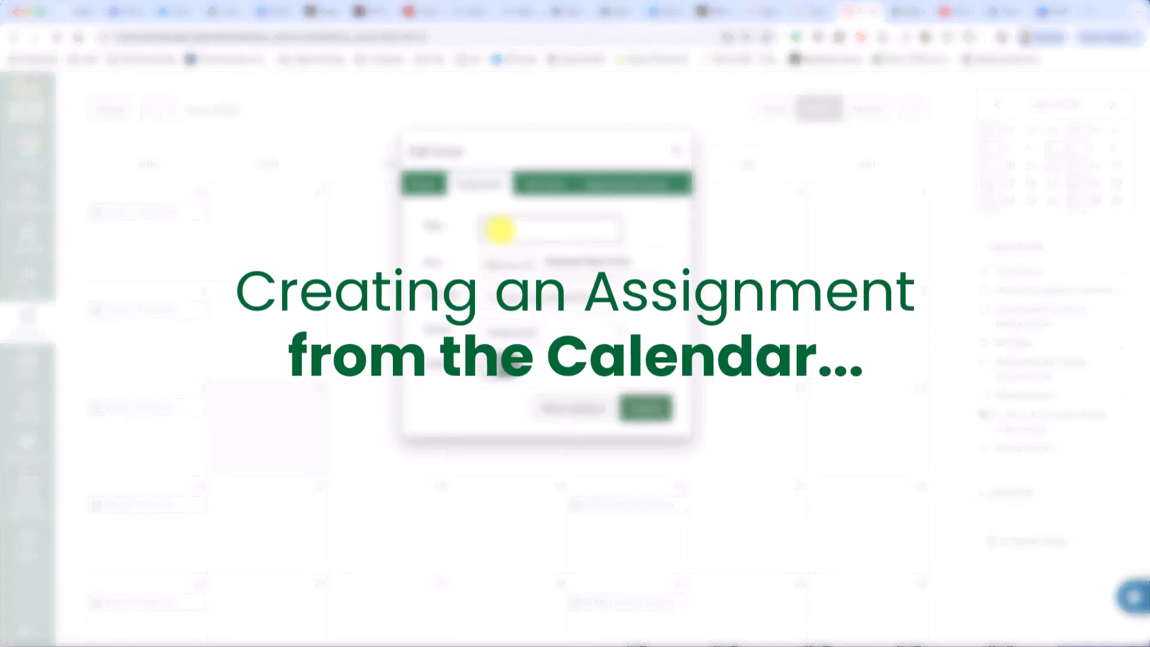
pyautogui.press('Down')
pyautogui.press('Return')
pyautogui.press('Tab')
pyautogui.click(553, 228)
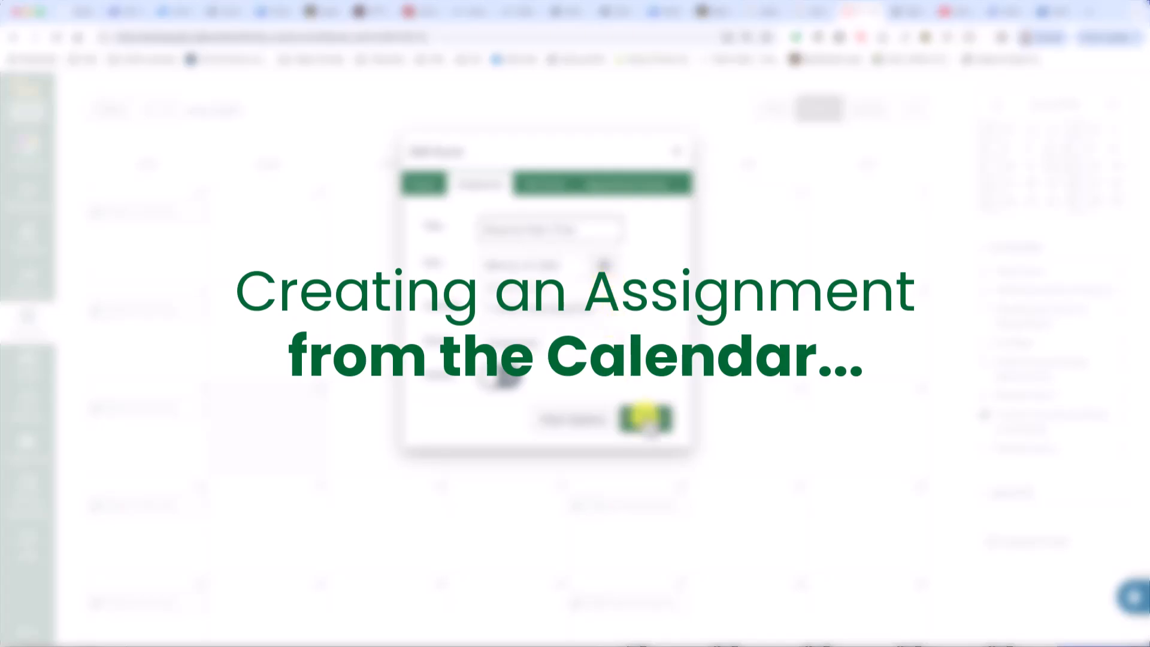
pyautogui.click(653, 418)
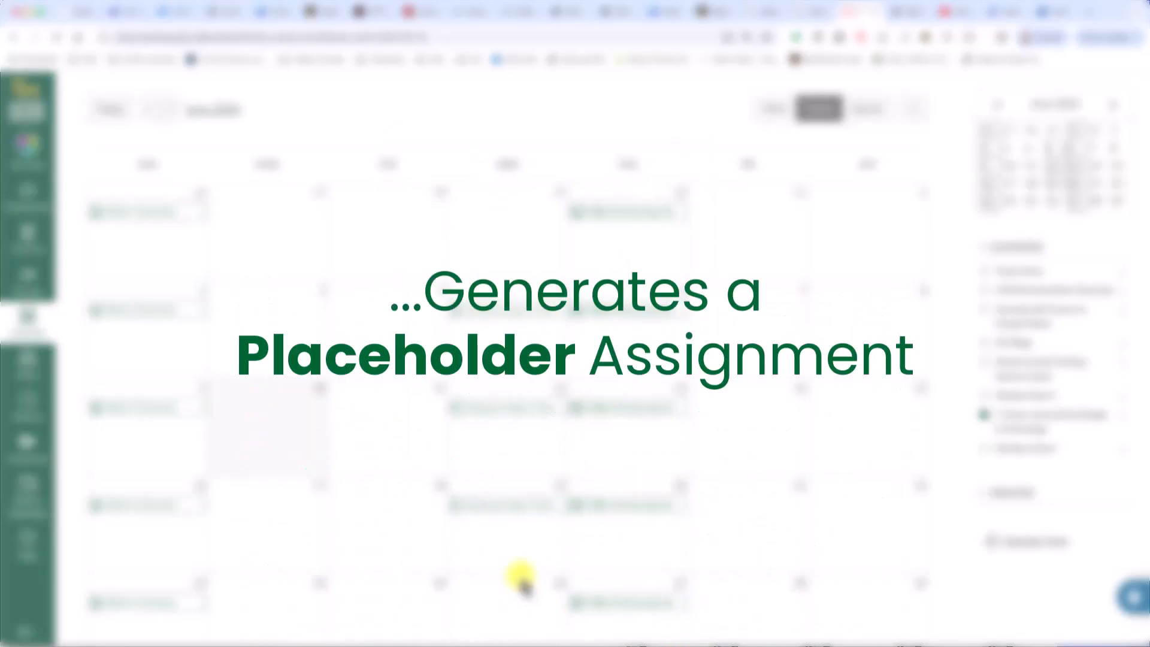
# Step: Start another assignment on Wednesday, June 26, and fill its title from the suggested earlier entries
pyautogui.click(520, 593)
pyautogui.click(477, 182)
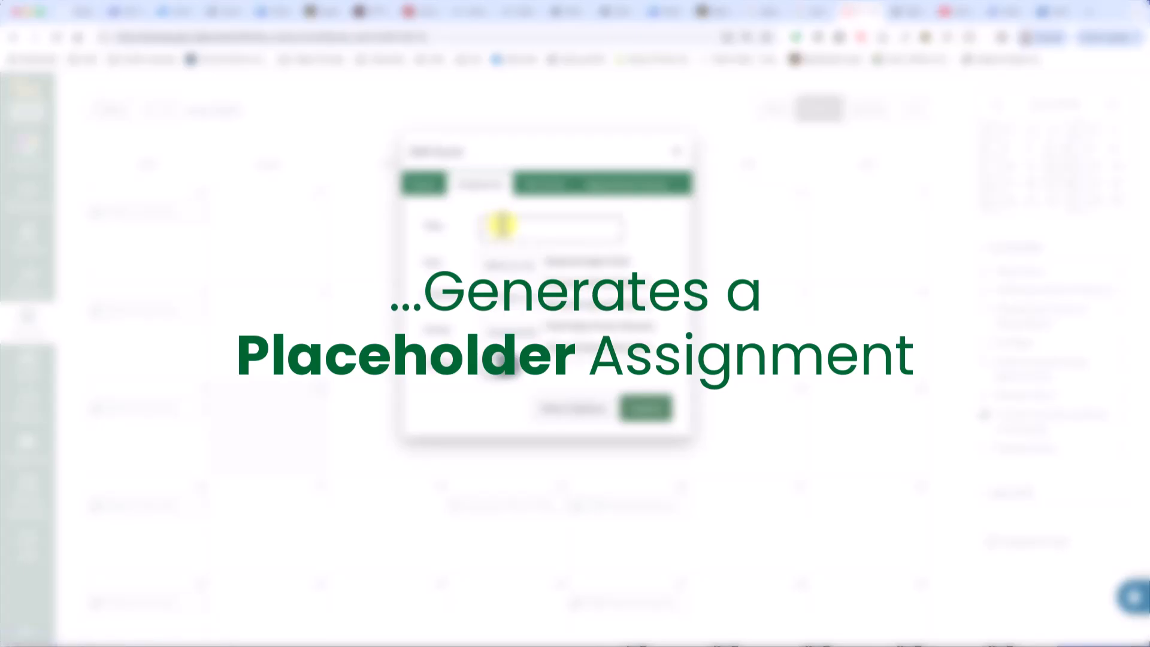
pyautogui.click(560, 262)
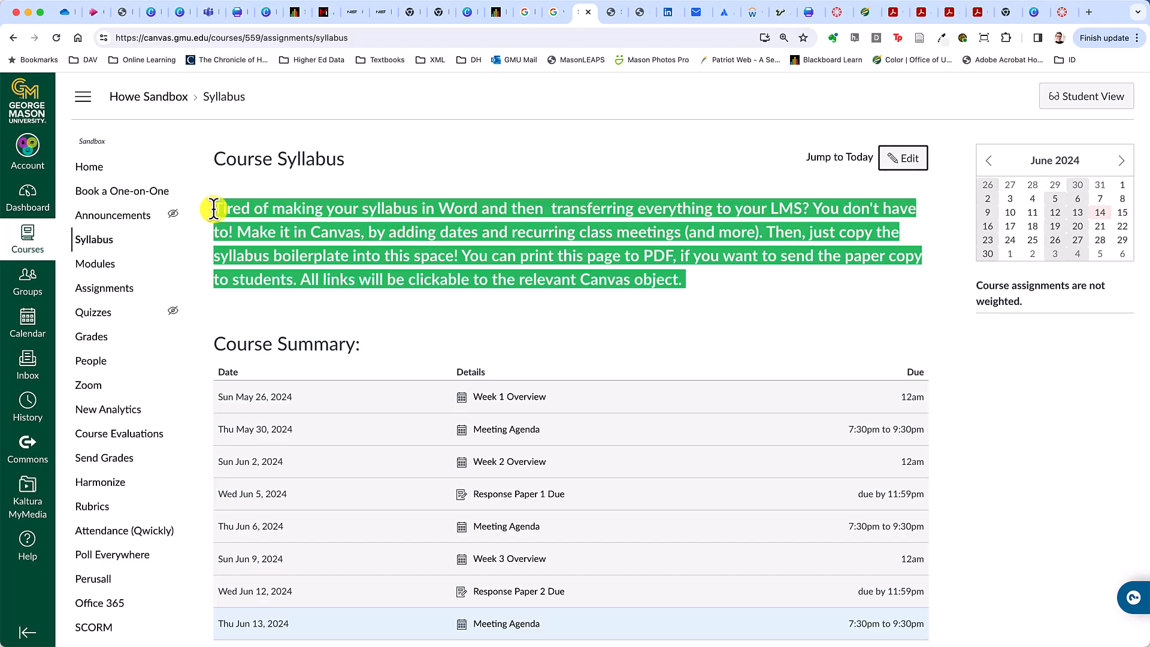
# Step: Review the syllabus page's highlighted introduction text and the dated entries in its Course Summary
pyautogui.moveTo(214, 208); pyautogui.dragTo(692, 276)
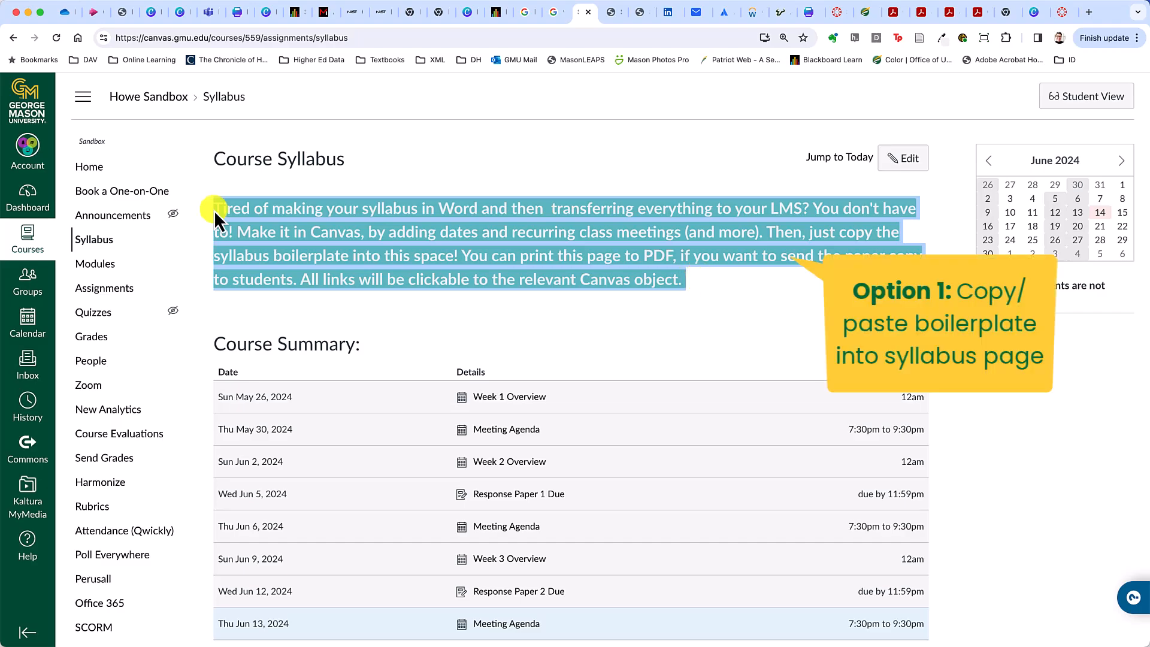
pyautogui.click(700, 279)
pyautogui.scroll(-3, 700, 278)
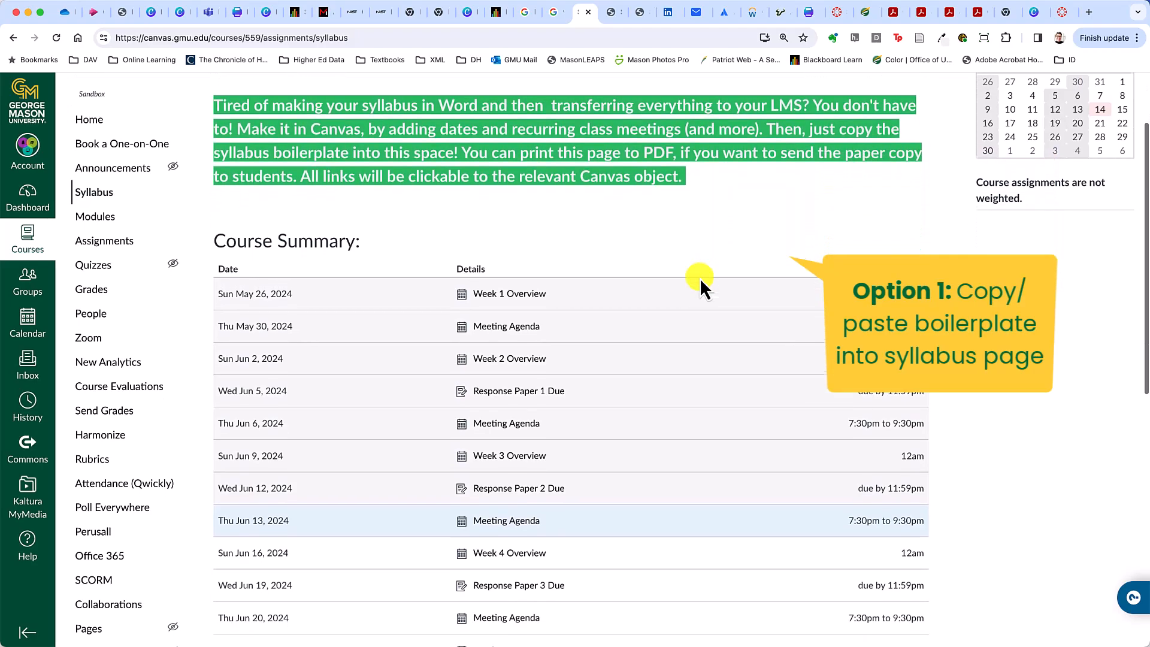
pyautogui.scroll(-3, 700, 277)
pyautogui.scroll(-2, 700, 278)
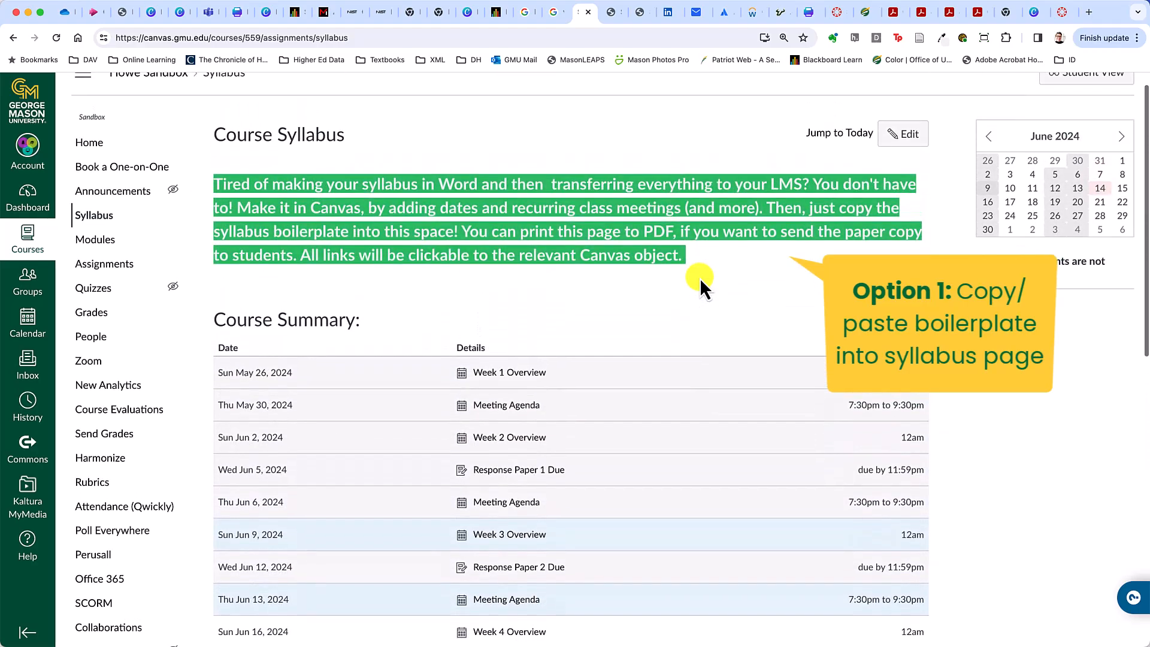
pyautogui.scroll(2, 700, 278)
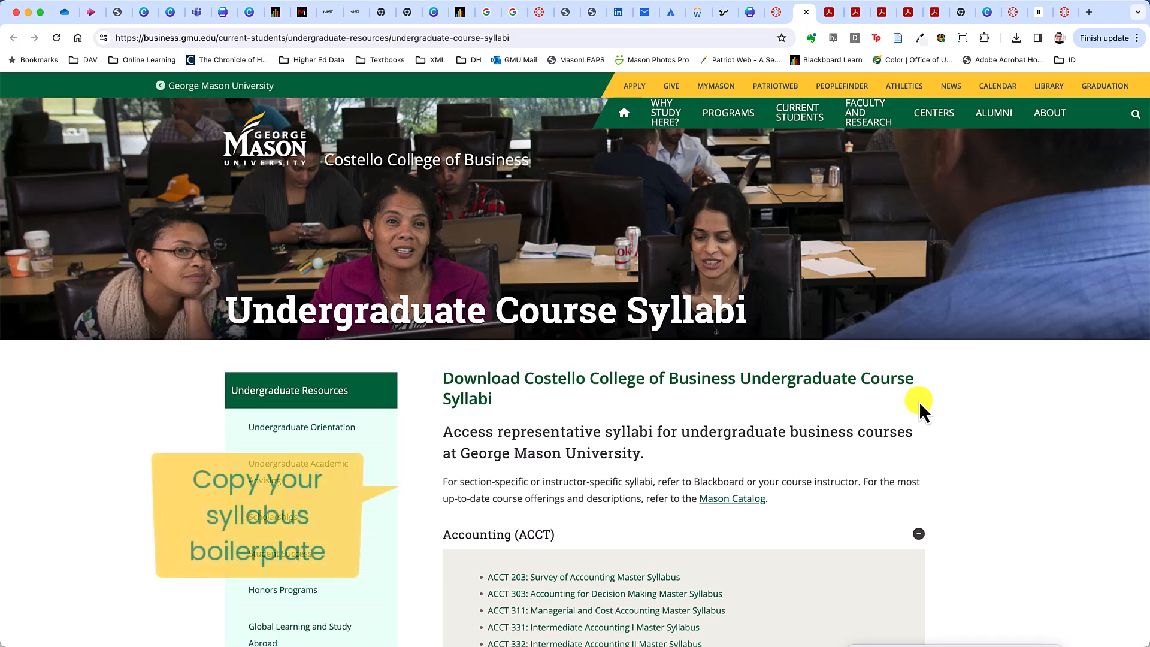
# Step: Open the BUS 303: Dev Prof Skills II representative syllabus from the Costello College of Business Undergraduate Course Syllabi page
pyautogui.scroll(-2, 920, 405)
pyautogui.scroll(-5, 920, 405)
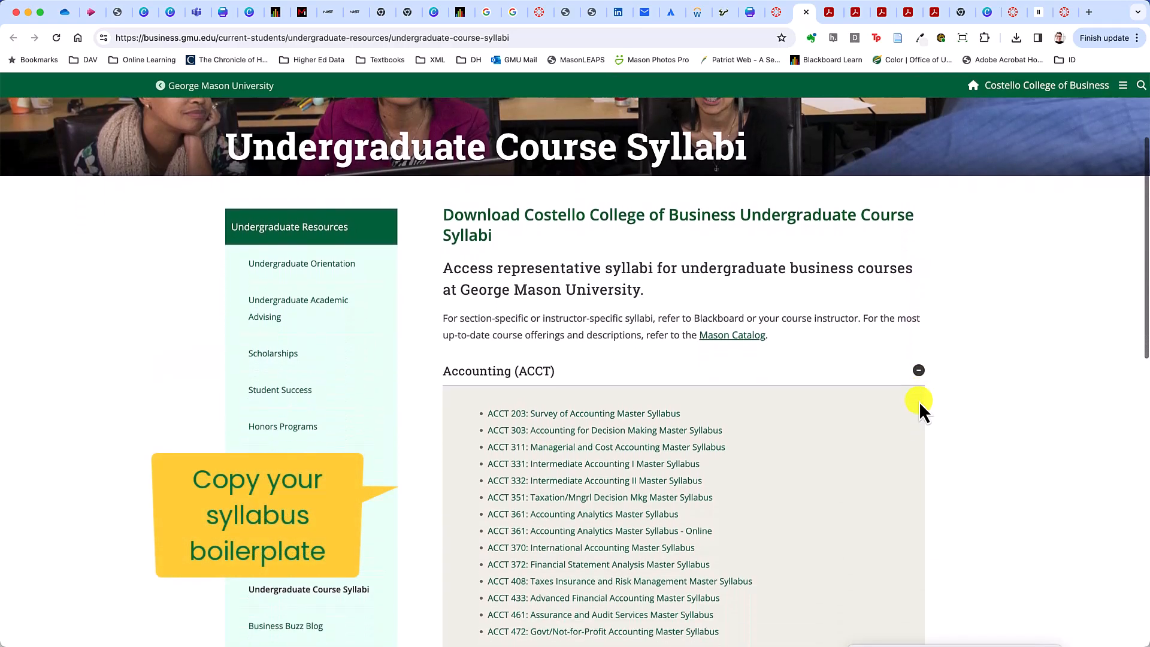
pyautogui.scroll(-4, 919, 405)
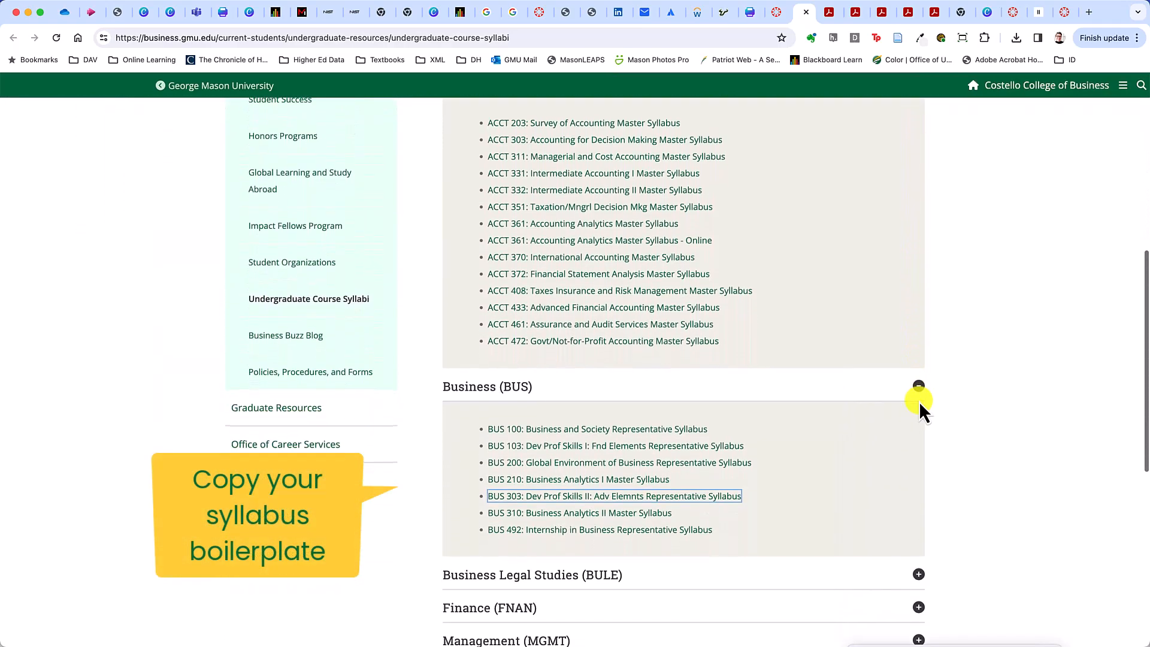
pyautogui.click(701, 496)
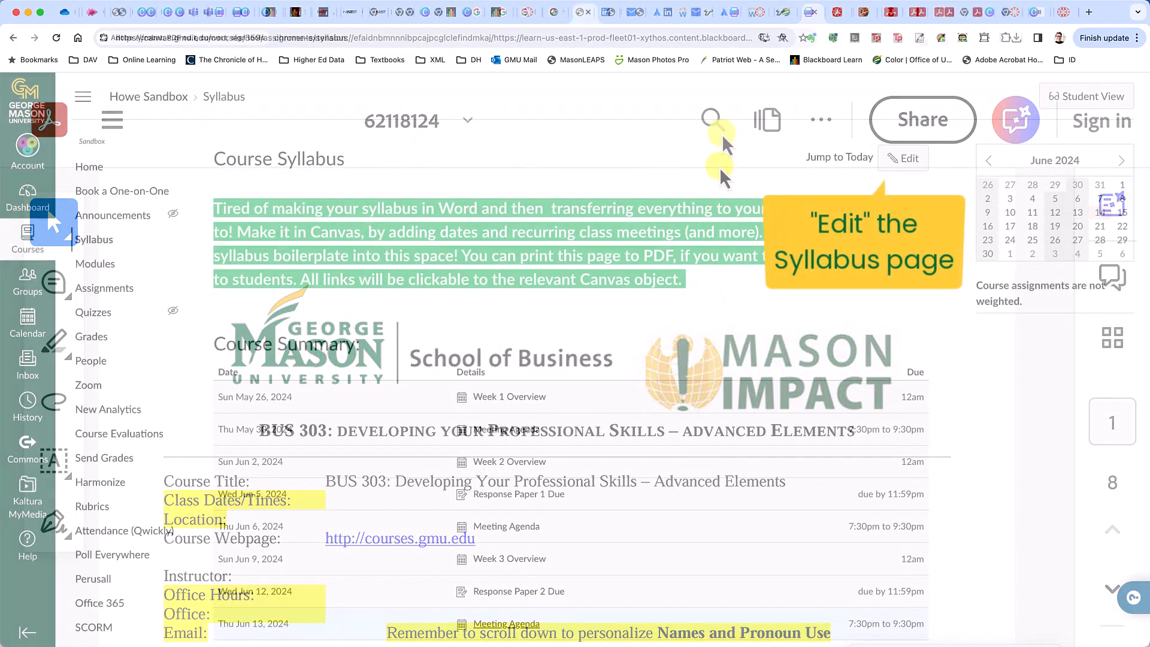
# Step: Edit the Canvas course syllabus description, paste in the copied BUS 303 syllabus boilerplate, and review the pasted content
pyautogui.click(902, 163)
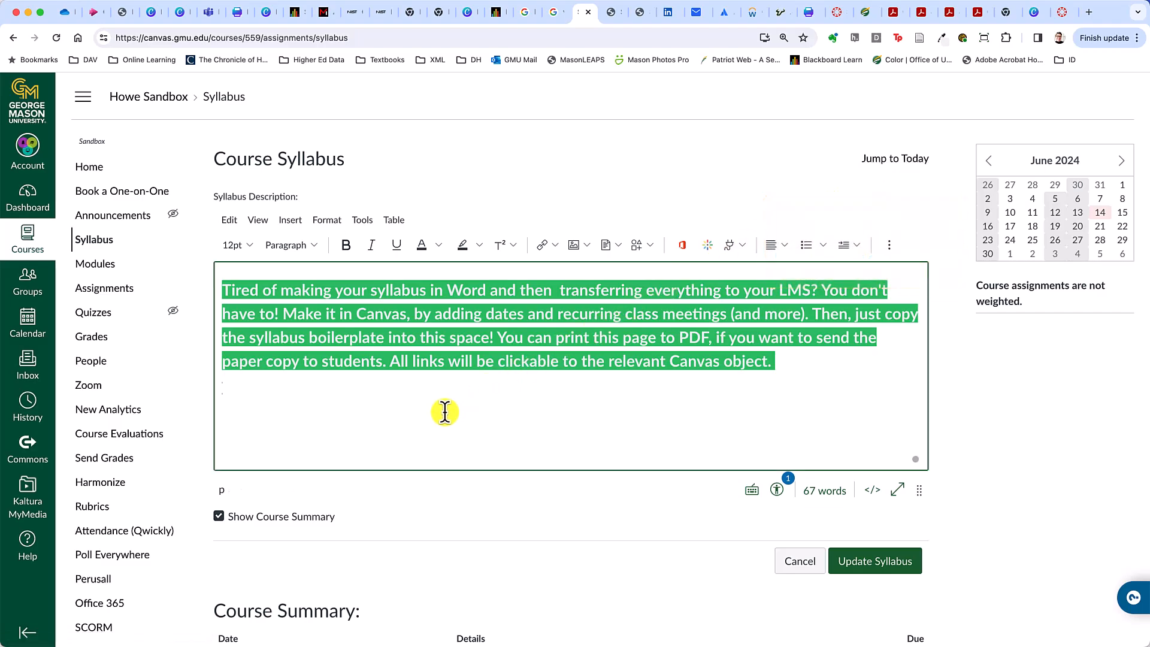
pyautogui.press('super+v')
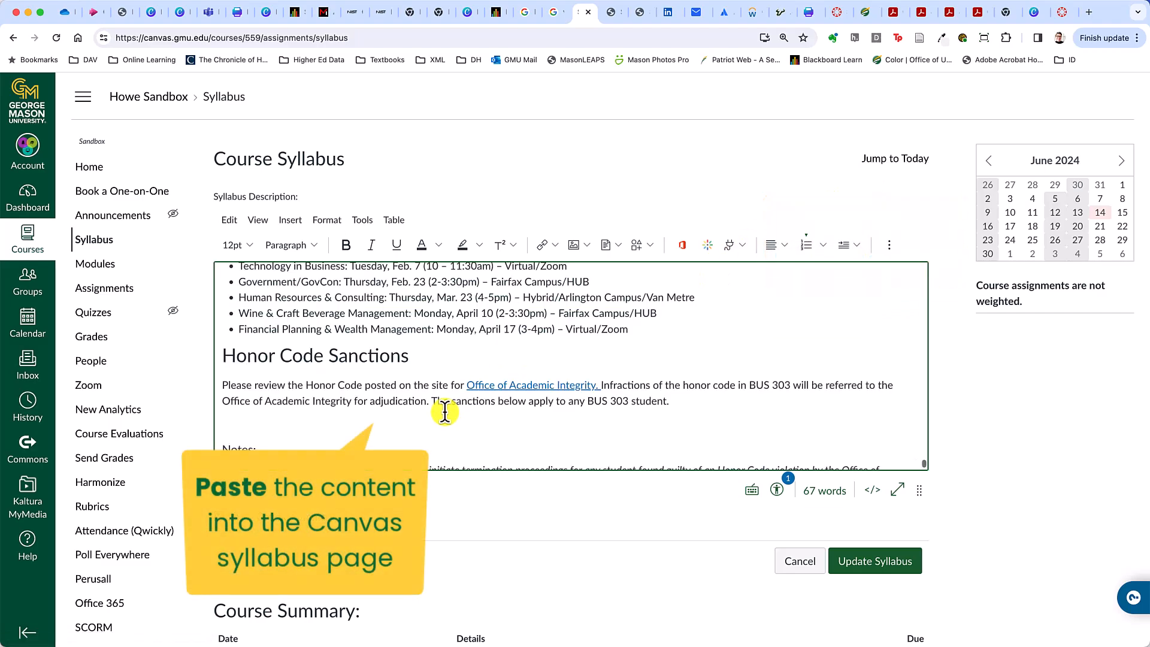
pyautogui.scroll(20, 445, 409)
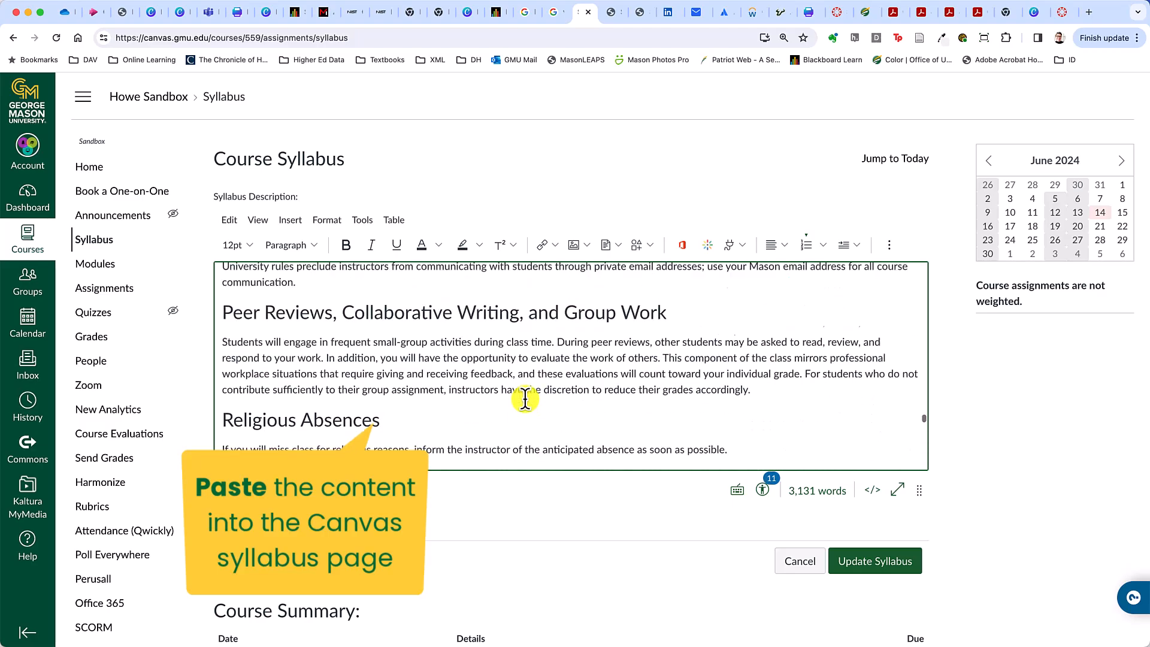
pyautogui.scroll(20, 525, 399)
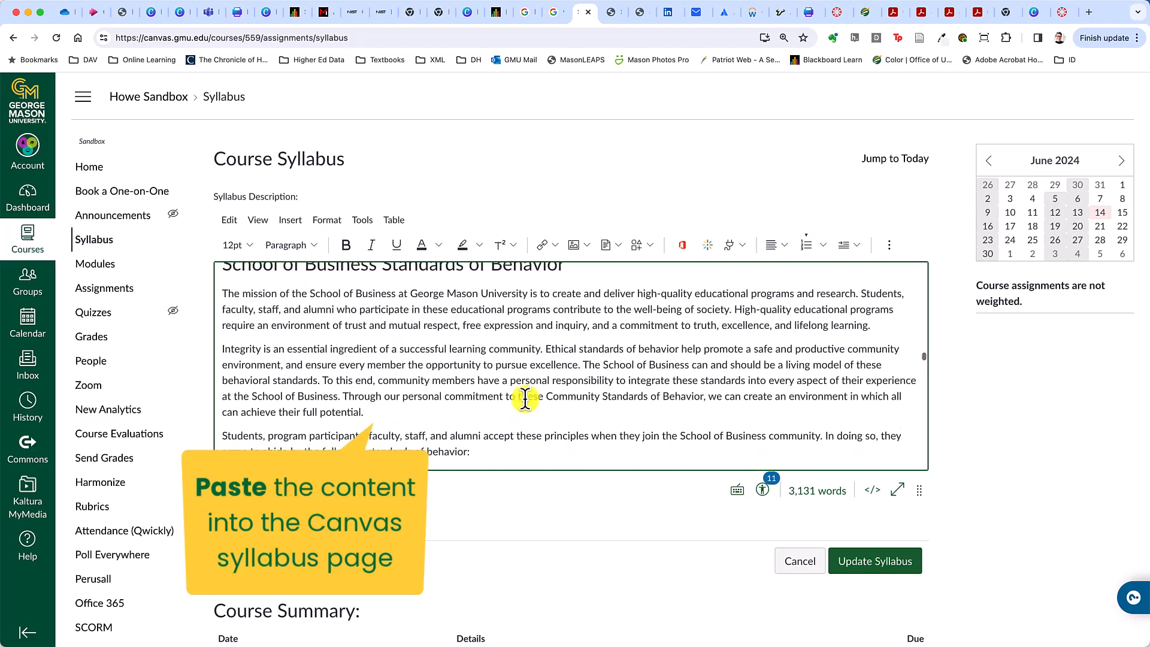
pyautogui.scroll(15, 524, 399)
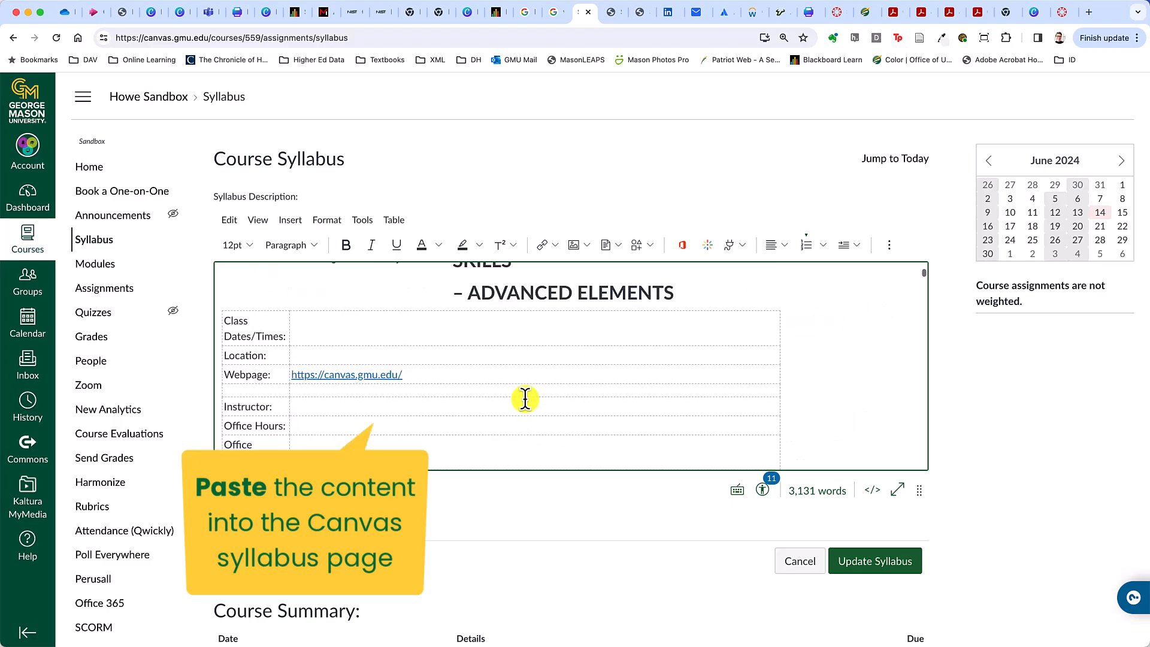
# Step: Save the updated syllabus with the pasted BUS 303 boilerplate and review the resulting Course Syllabus page
pyautogui.click(891, 563)
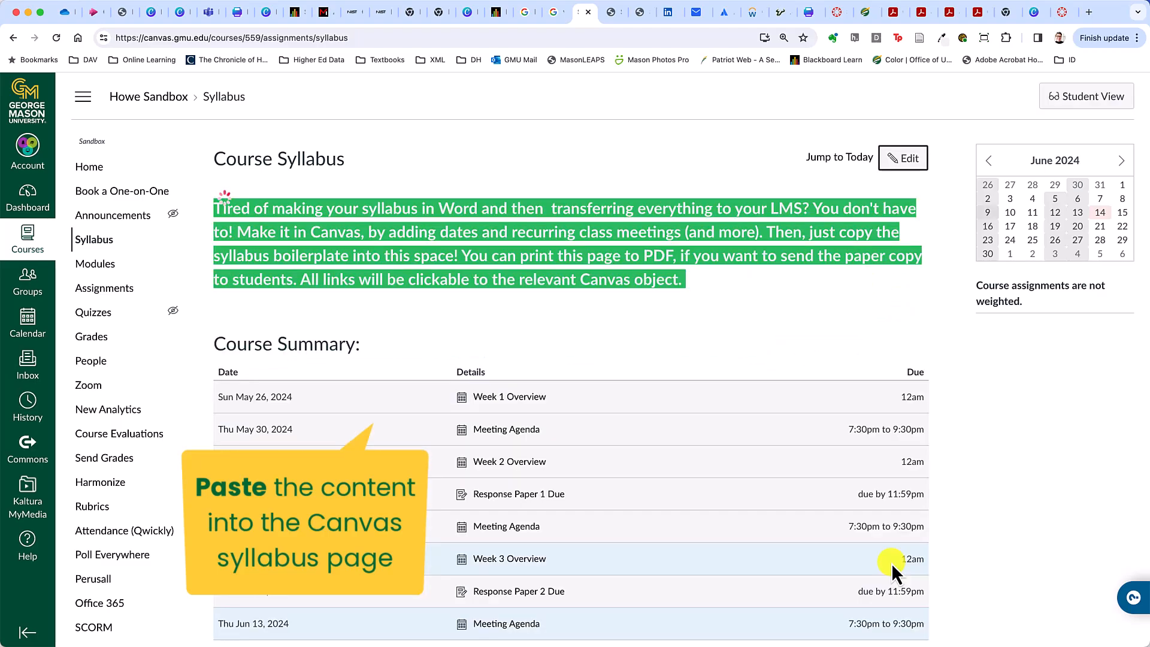
pyautogui.scroll(-10, 827, 471)
pyautogui.scroll(-15, 826, 469)
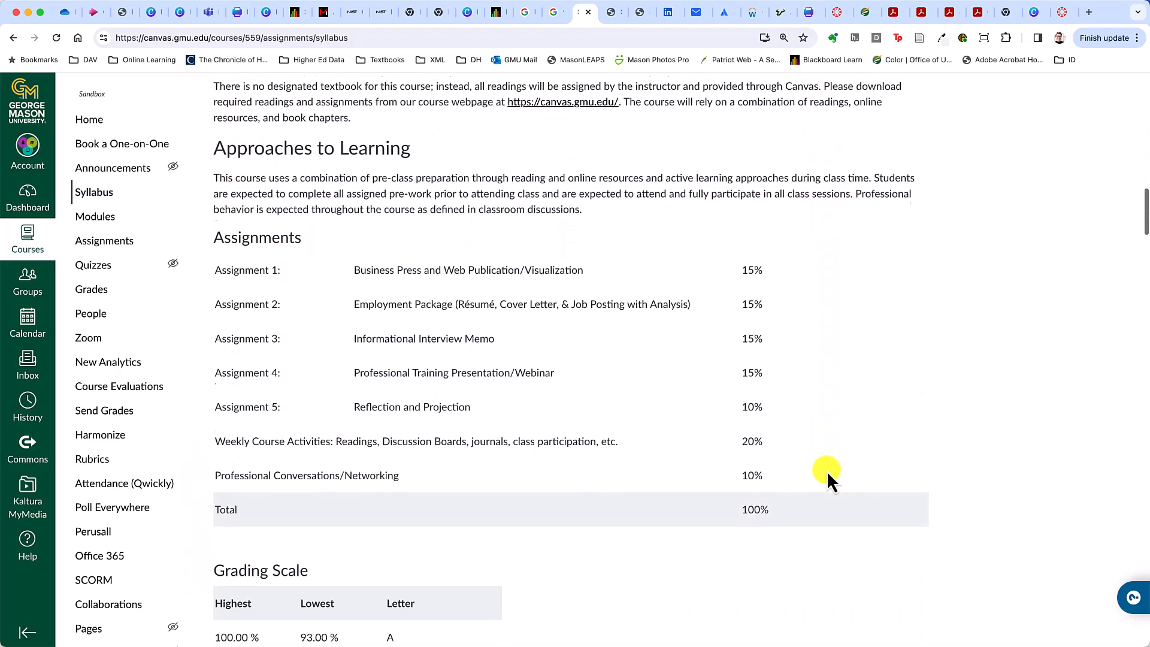
pyautogui.scroll(-5, 826, 471)
pyautogui.scroll(9, 827, 471)
pyautogui.scroll(12, 826, 470)
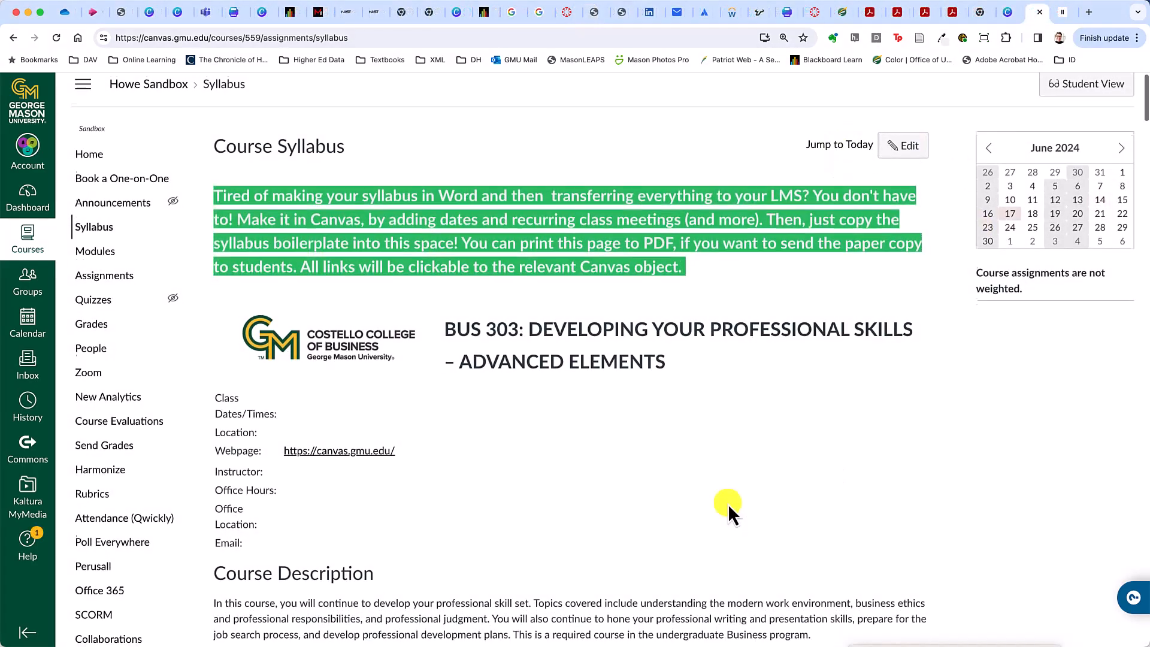
pyautogui.scroll(-3, 728, 504)
pyautogui.scroll(-1, 727, 504)
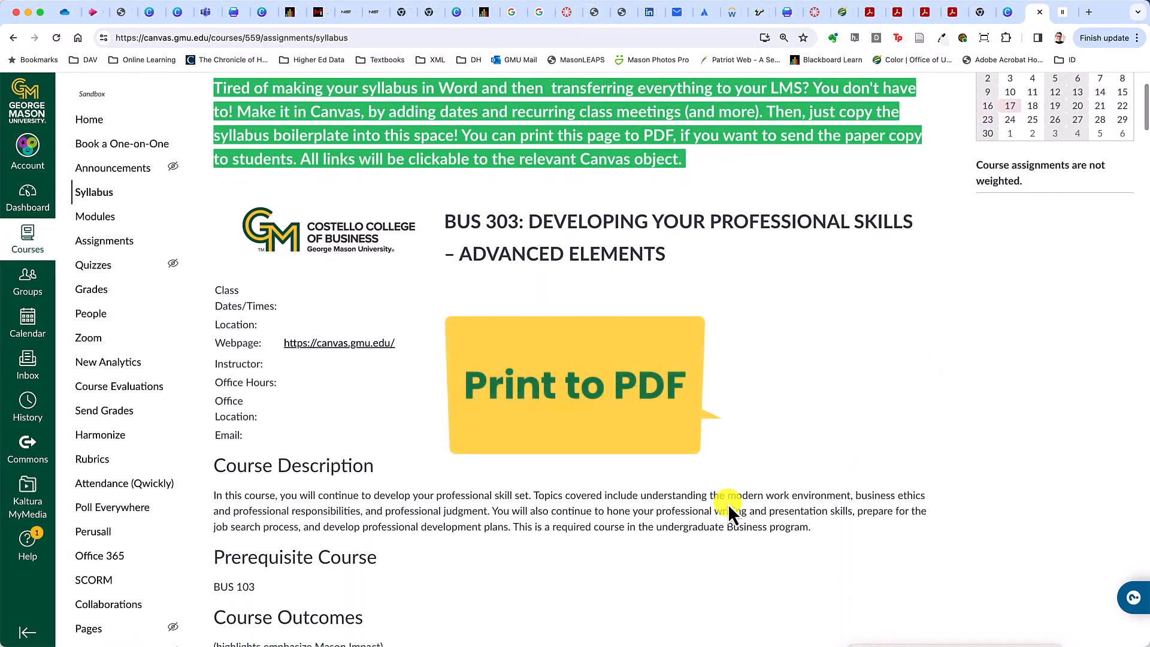
# Step: Open the print preview for the Course Syllabus page and review its pages through the Course Summary
pyautogui.rightClick(692, 465)
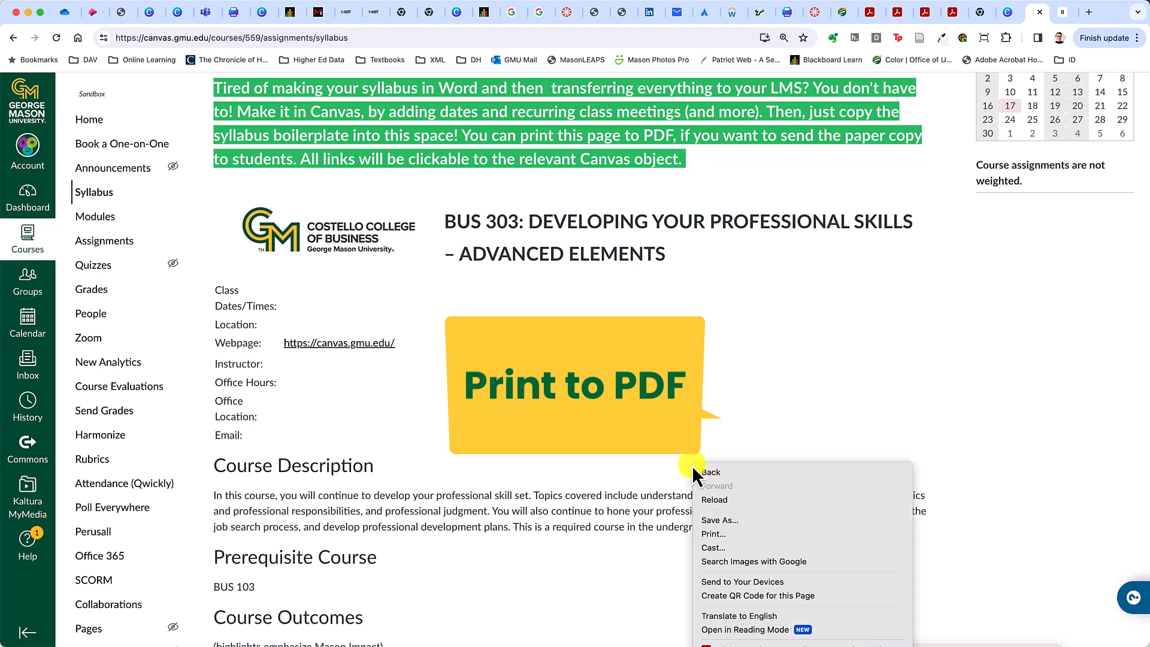
pyautogui.click(727, 533)
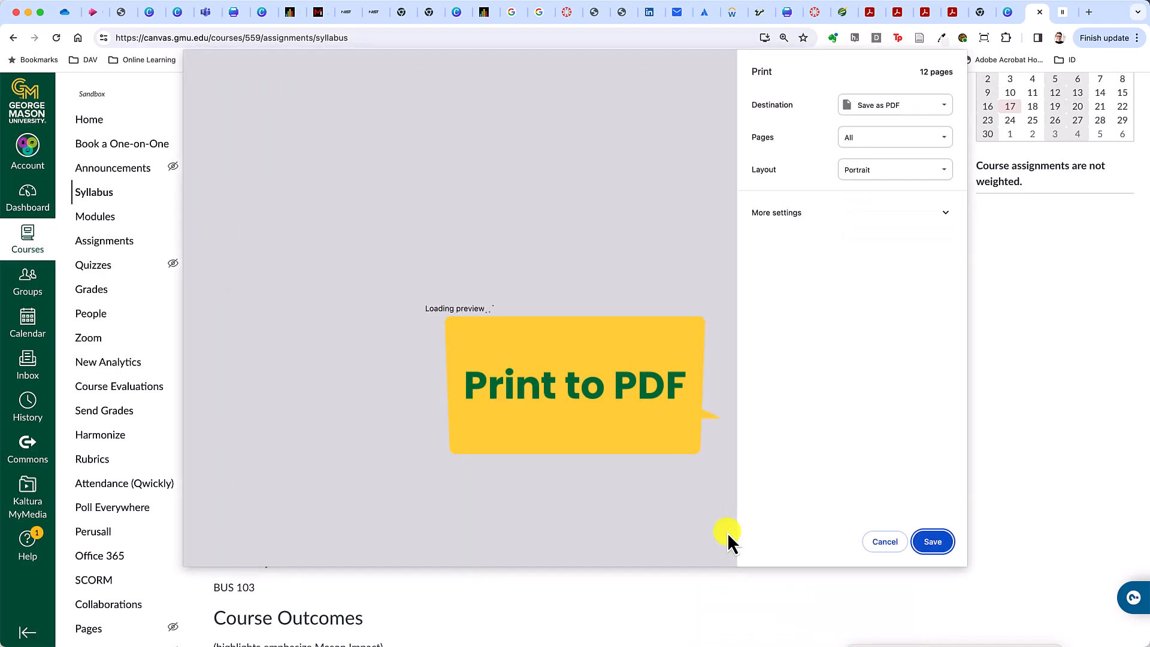
pyautogui.scroll(-20, 529, 498)
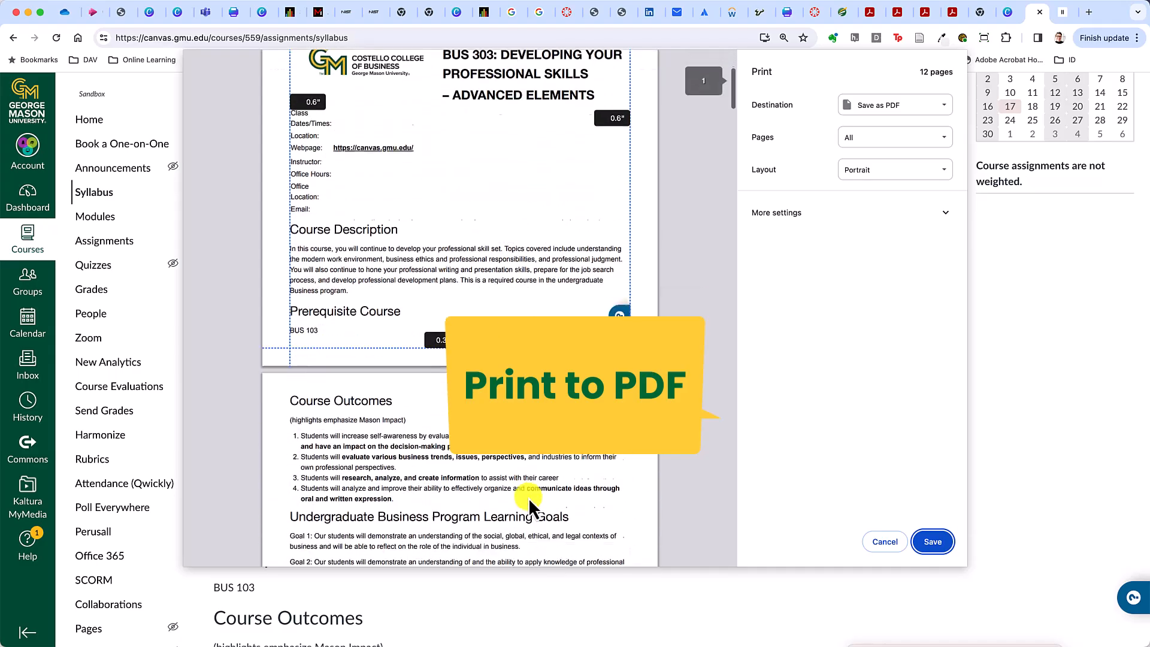
pyautogui.scroll(-20, 528, 497)
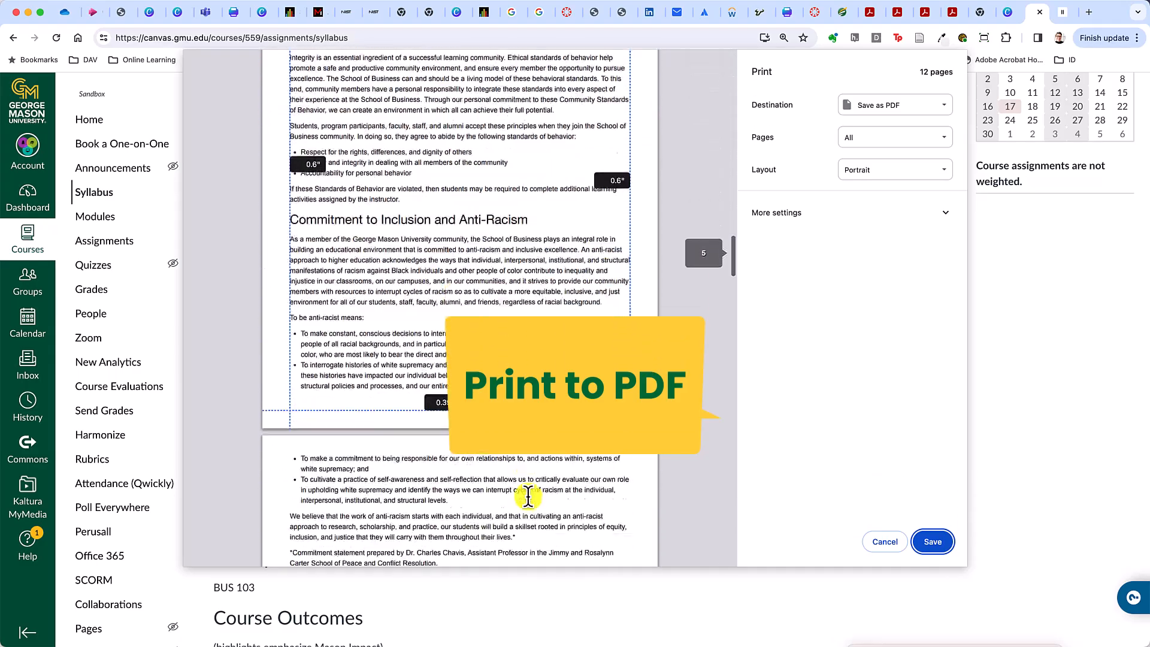
pyautogui.scroll(-7, 529, 498)
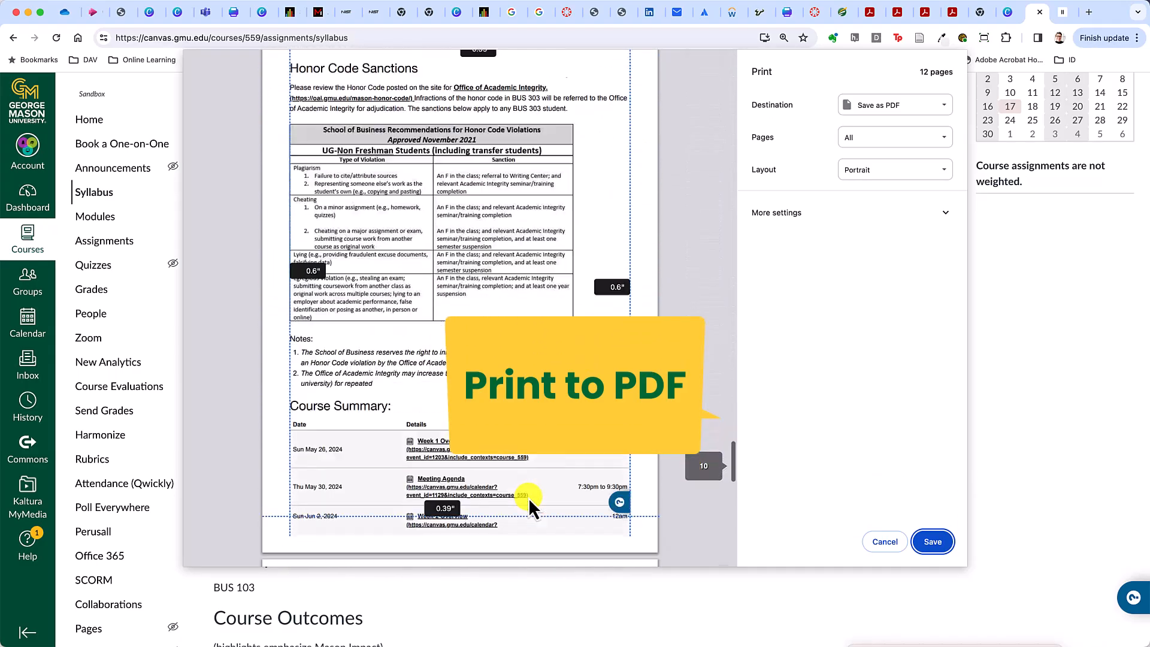
# Step: Save the syllabus printout as a PDF in the Downloads folder, keeping all pages and portrait layout
pyautogui.click(868, 107)
pyautogui.click(869, 107)
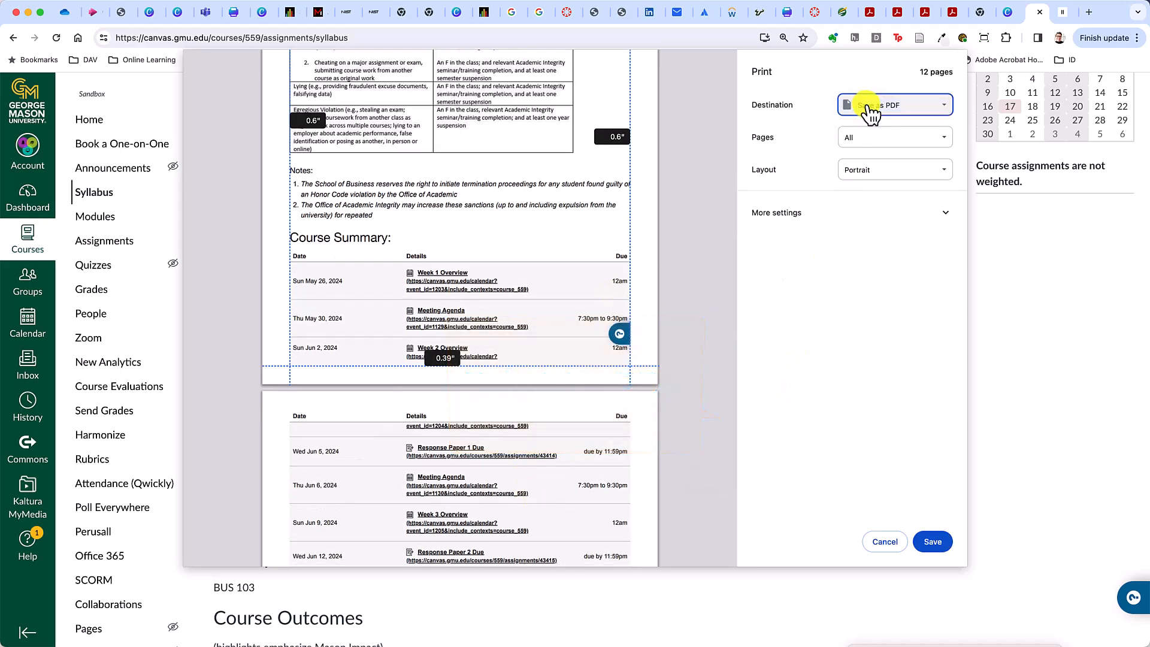
pyautogui.click(938, 539)
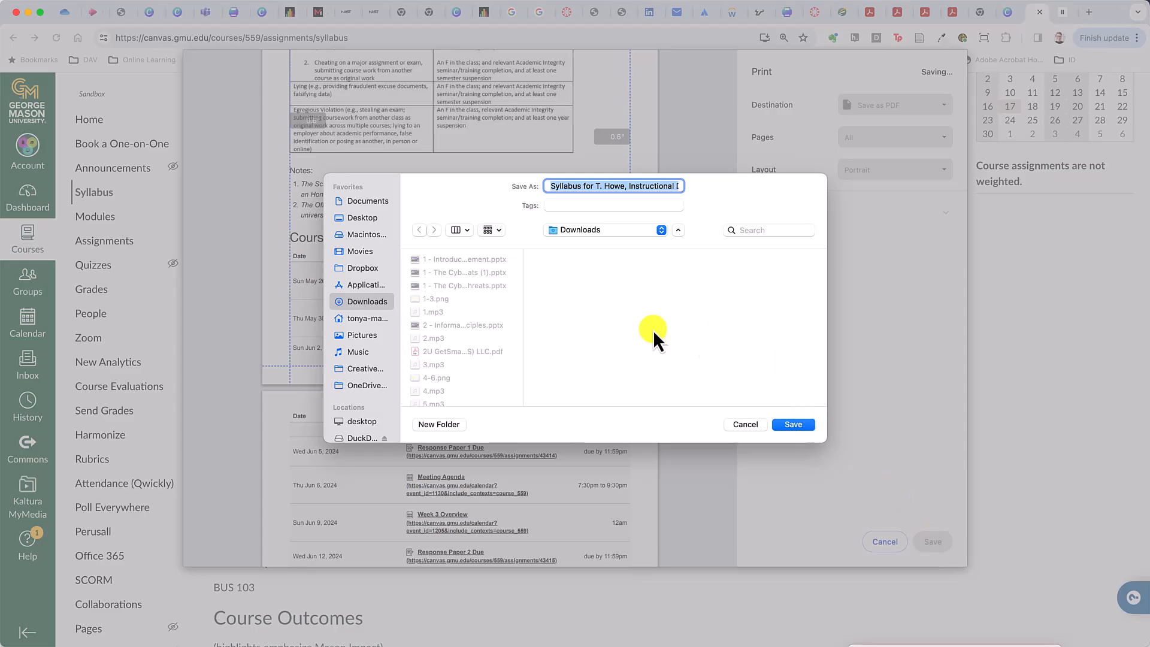
pyautogui.click(794, 425)
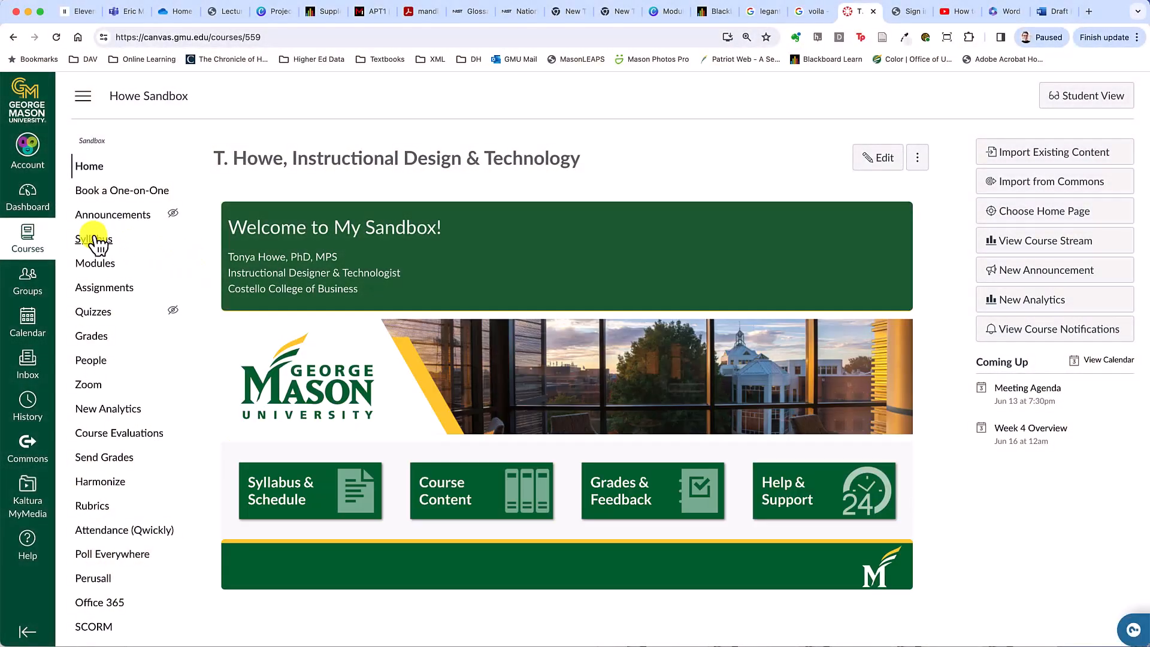
# Step: Open the sandbox course's Syllabus page and copy the entire Course Summary schedule, including its heading
pyautogui.click(95, 240)
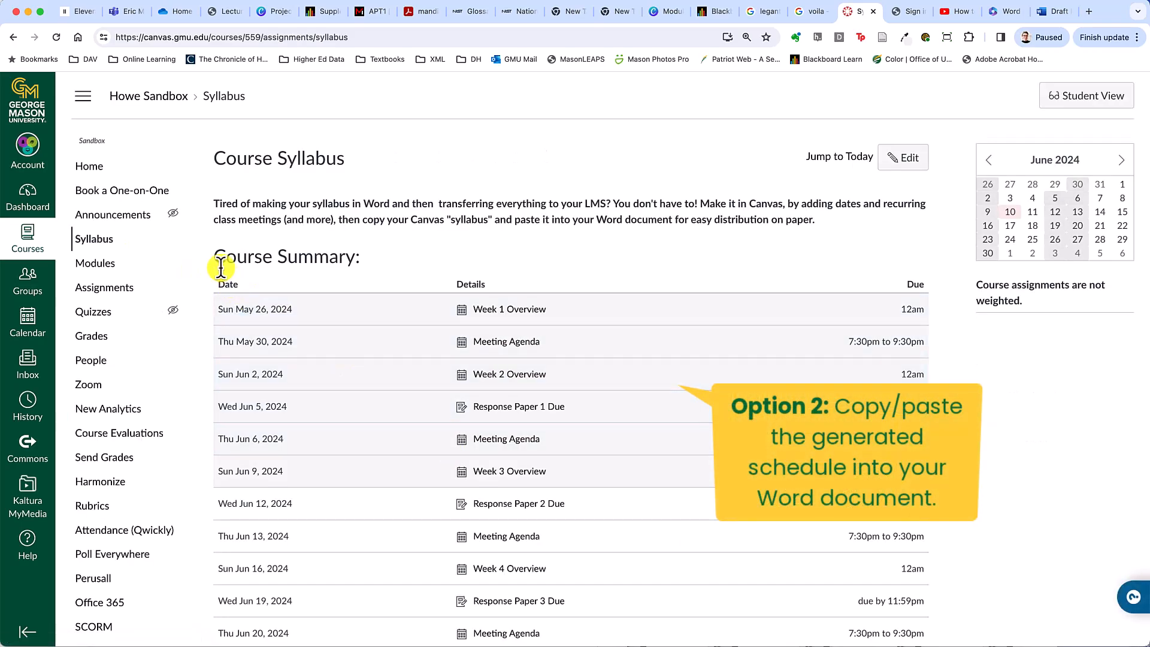
pyautogui.moveTo(217, 259); pyautogui.dragTo(719, 532)
pyautogui.moveTo(914, 550)
pyautogui.mouseDown()
pyautogui.moveTo(972, 551)
pyautogui.moveTo(743, 536)
pyautogui.moveTo(957, 549)
pyautogui.moveTo(922, 544)
pyautogui.mouseUp()
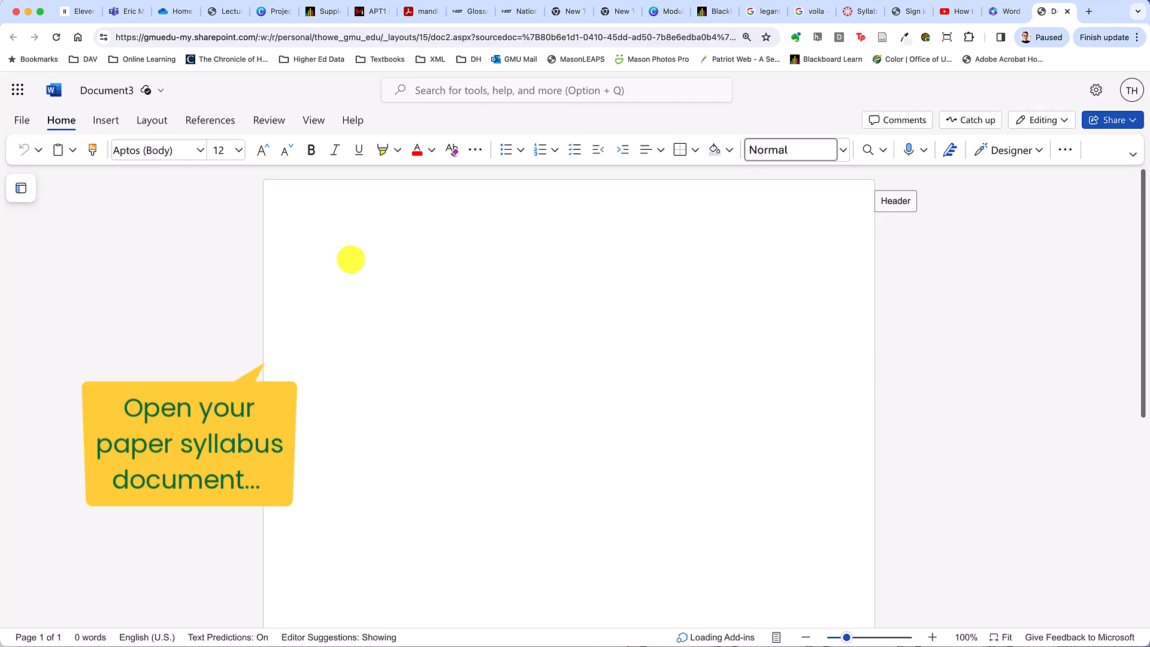
# Step: Paste the copied Course Summary schedule into the blank Word document and return to its beginning
pyautogui.press('super+v')
pyautogui.scroll(10, 397, 342)
pyautogui.scroll(10, 398, 338)
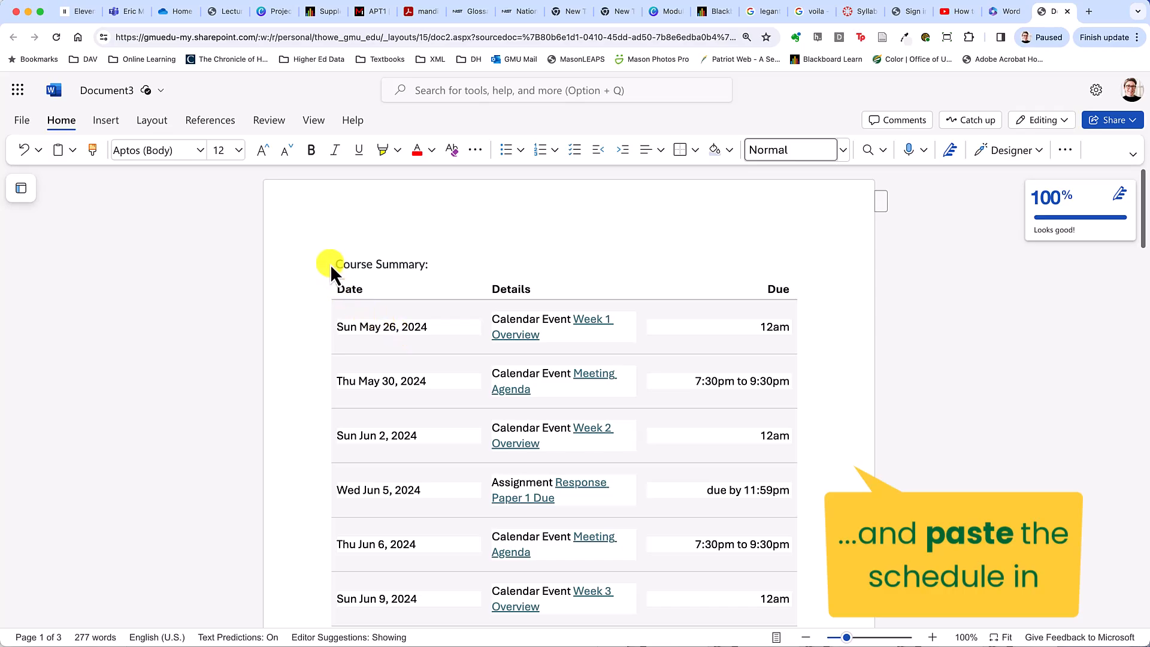
# Step: Remove the cell shading and text highlight color from the entire pasted schedule table
pyautogui.click(326, 269)
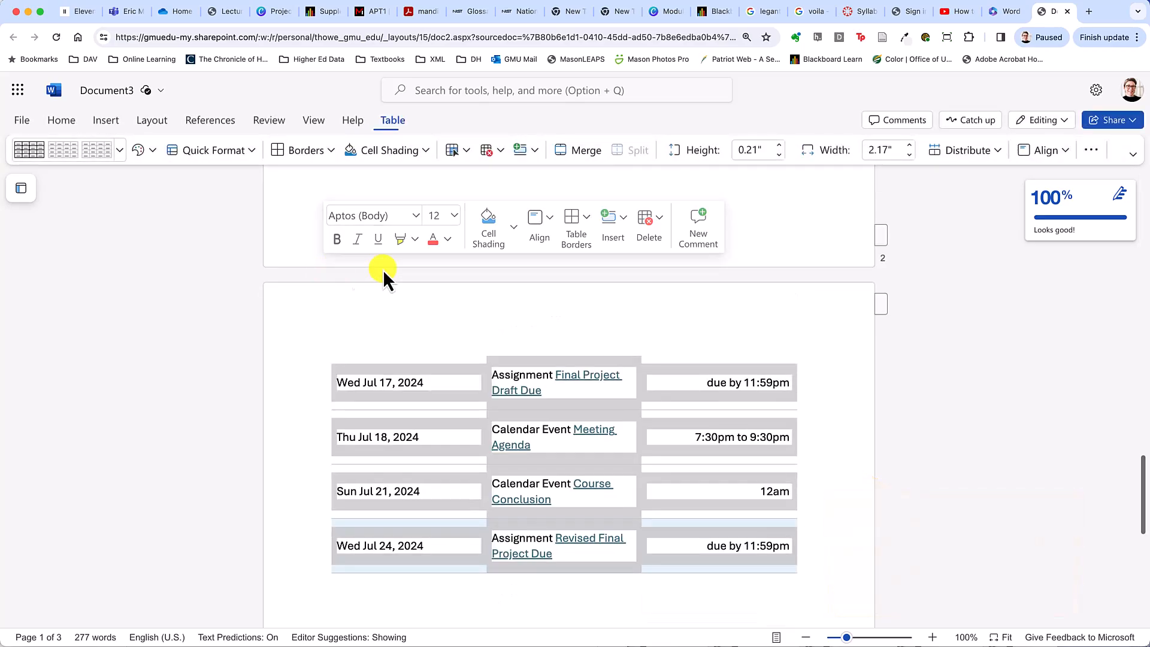
pyautogui.click(515, 225)
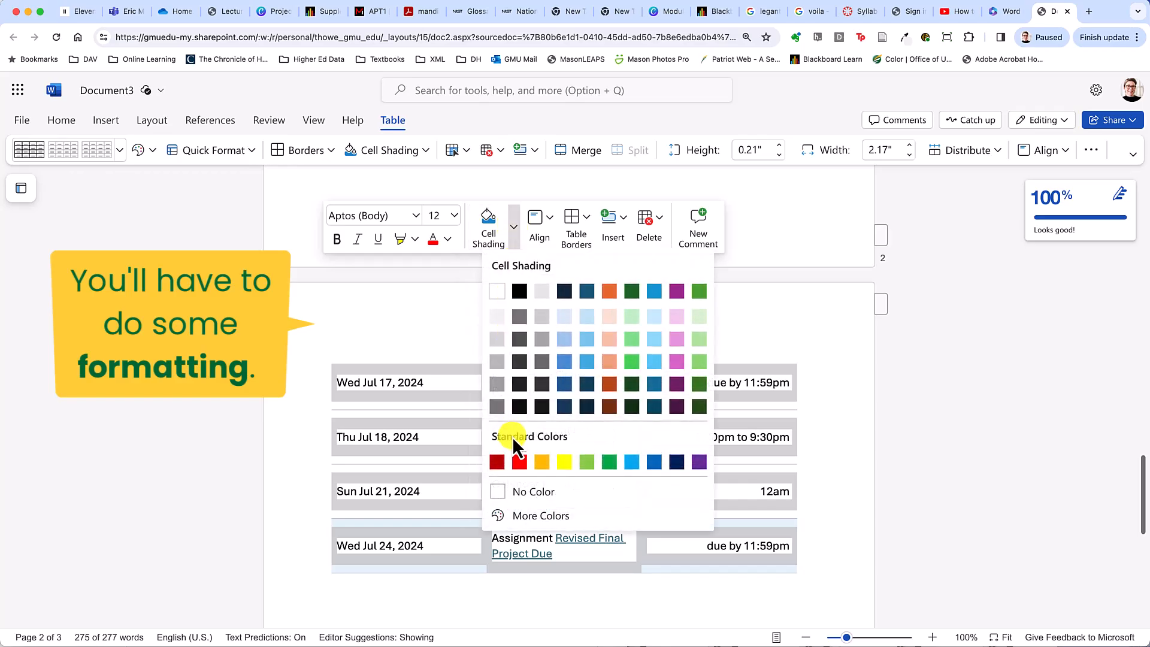
pyautogui.click(496, 490)
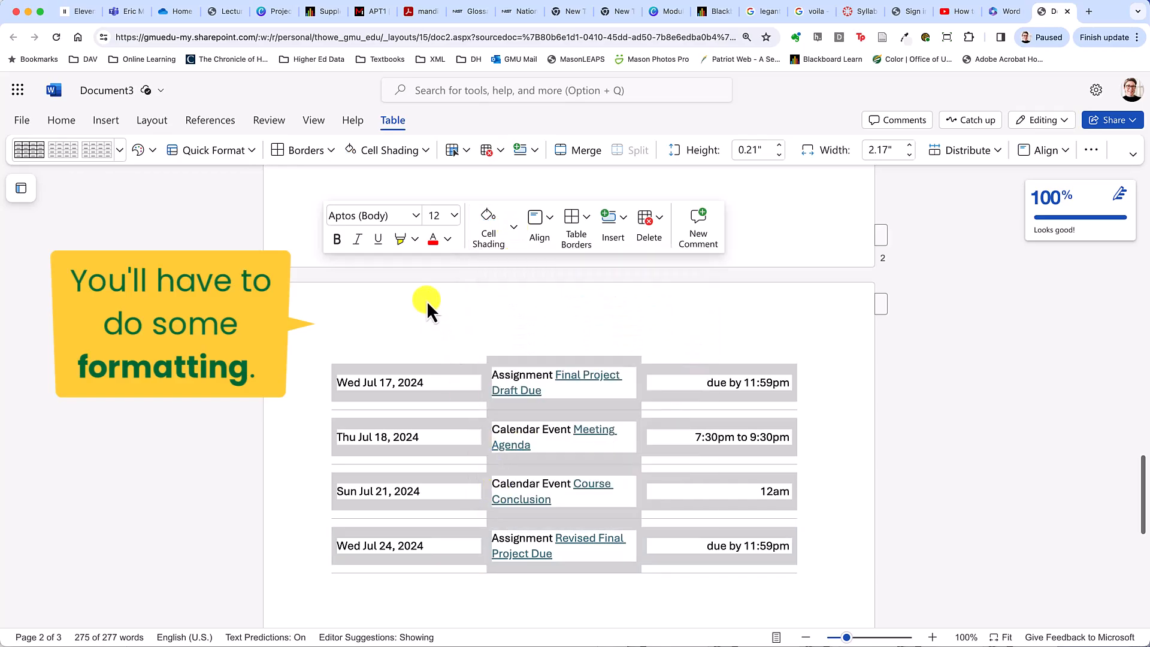
pyautogui.click(412, 240)
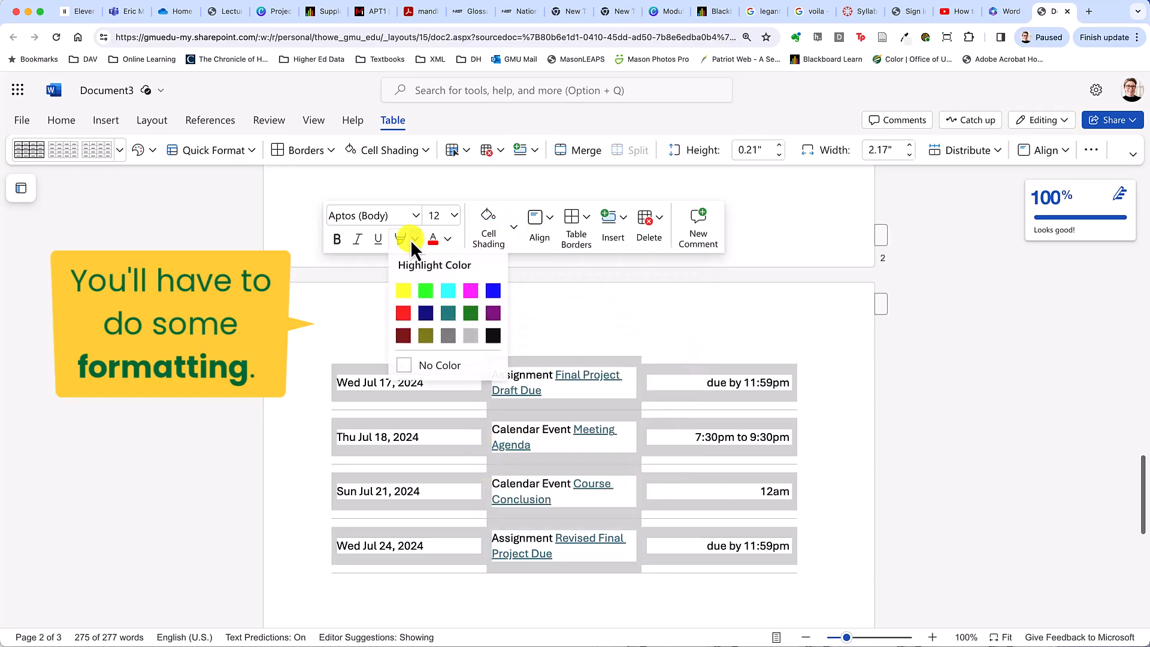
pyautogui.click(413, 366)
pyautogui.scroll(8, 418, 336)
pyautogui.scroll(7, 419, 337)
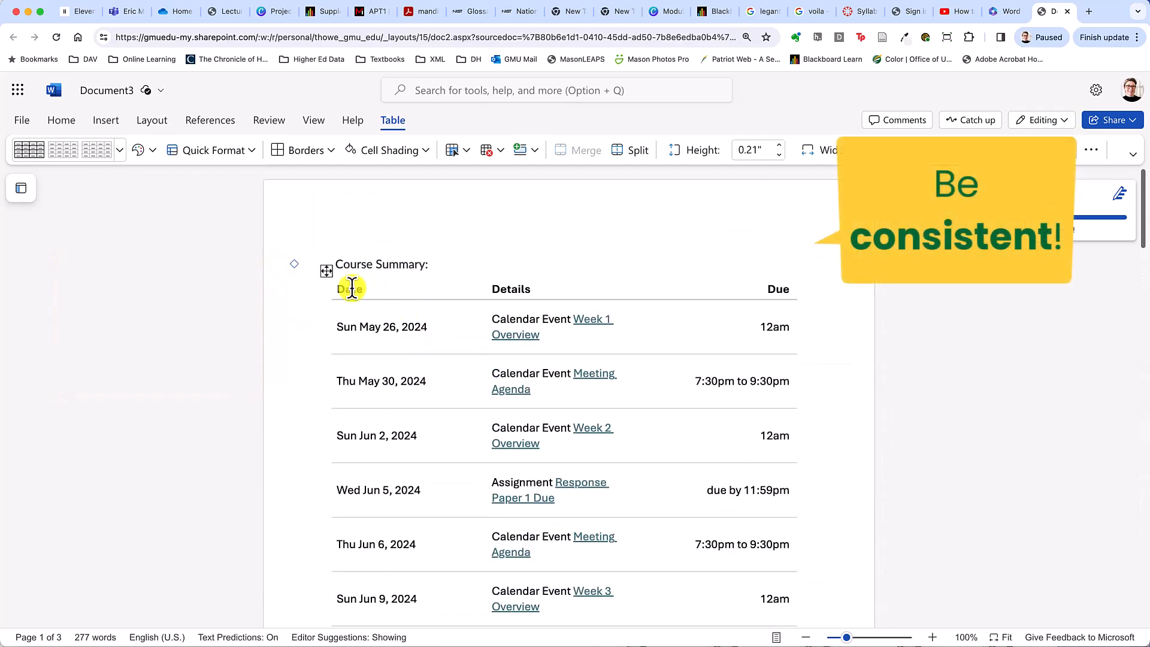
# Step: Insert a column before the Date column of the schedule table and title it "Week"
pyautogui.rightClick(356, 290)
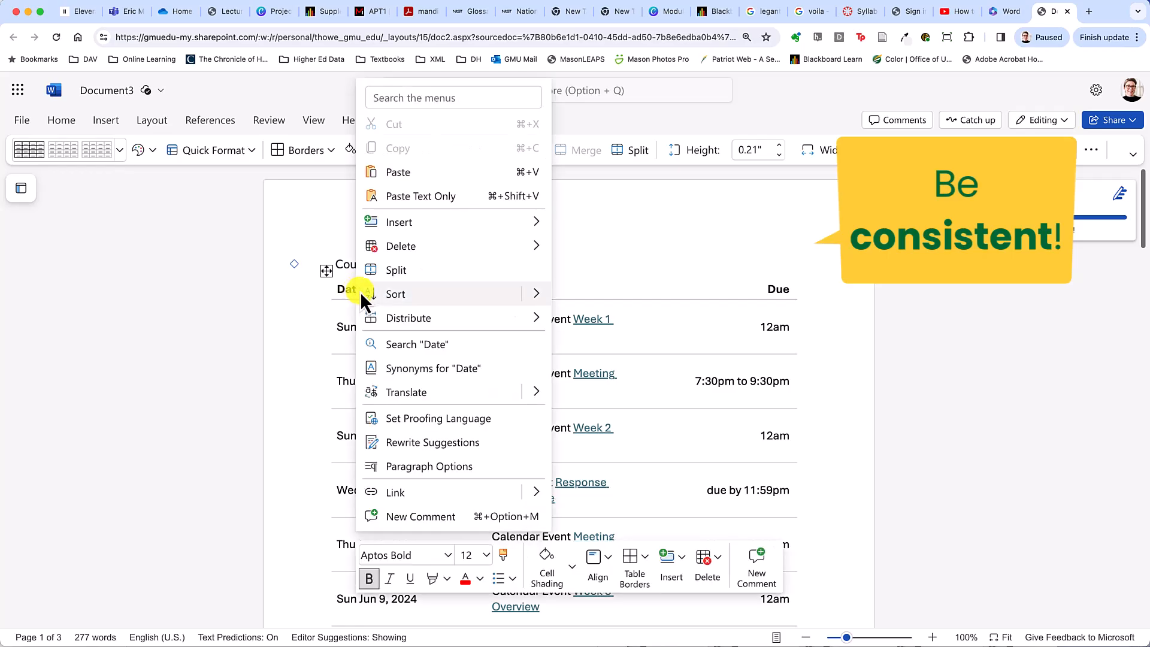
pyautogui.moveTo(412, 242)
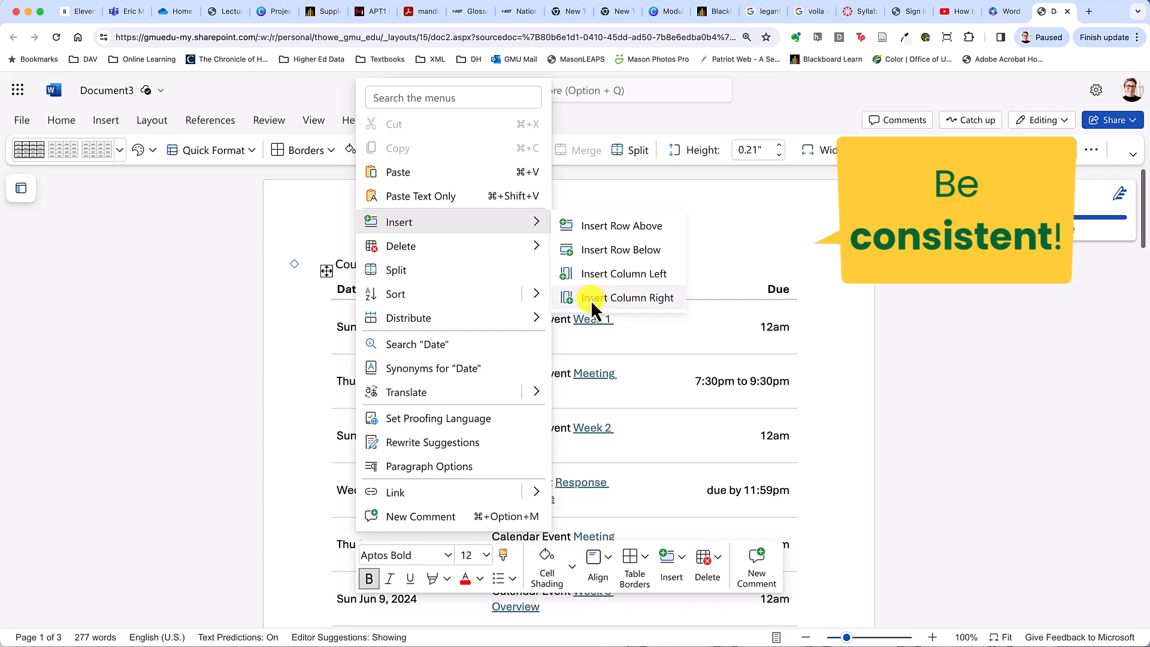
pyautogui.click(584, 271)
pyautogui.write('Week')
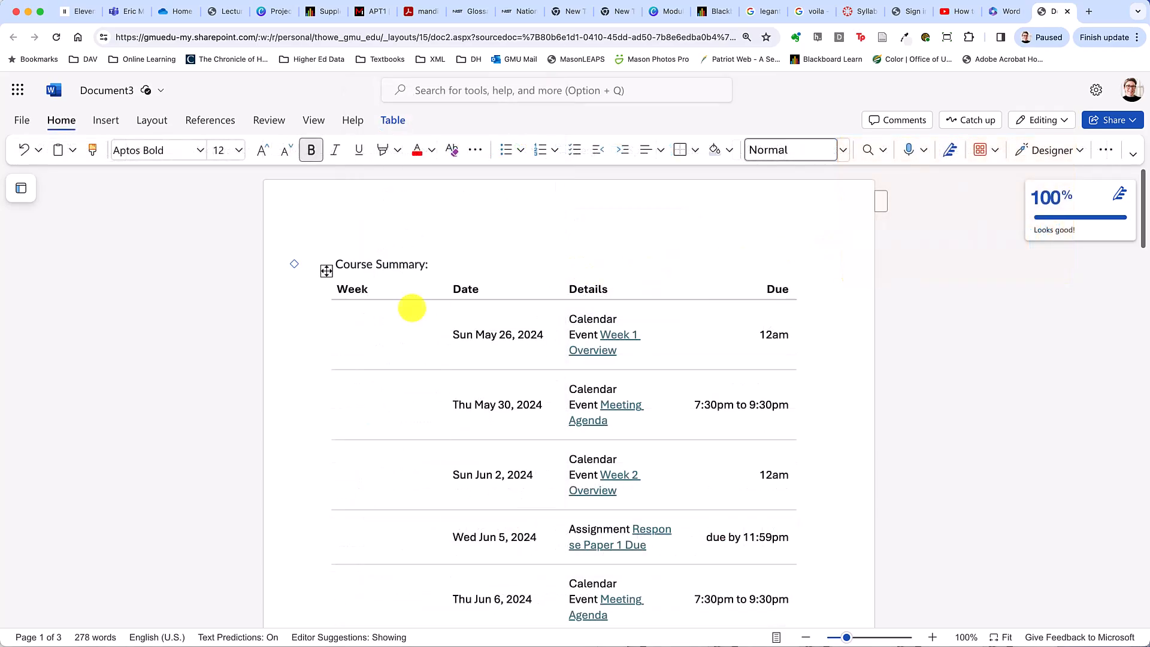
# Step: In the Week column, label the May 26, Jun 2 and Jun 9 rows "Week 1", "Week 2" and "Week 3"
pyautogui.click(368, 334)
pyautogui.write('Week 1')
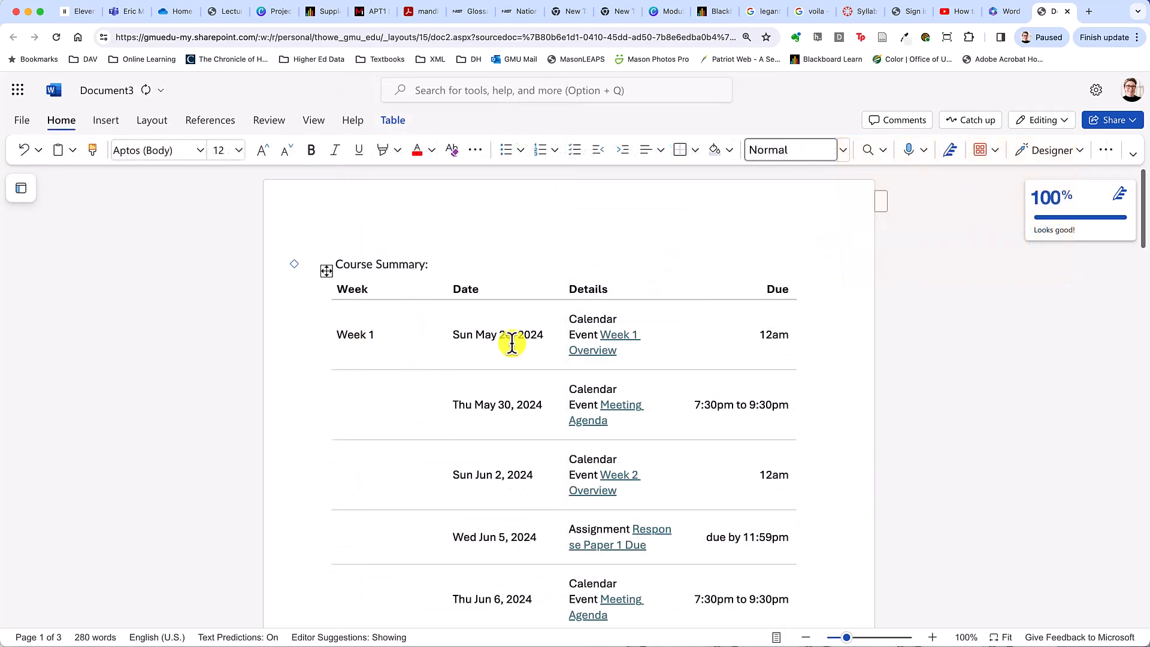
pyautogui.click(389, 477)
pyautogui.write('Week 2')
pyautogui.scroll(-4, 385, 476)
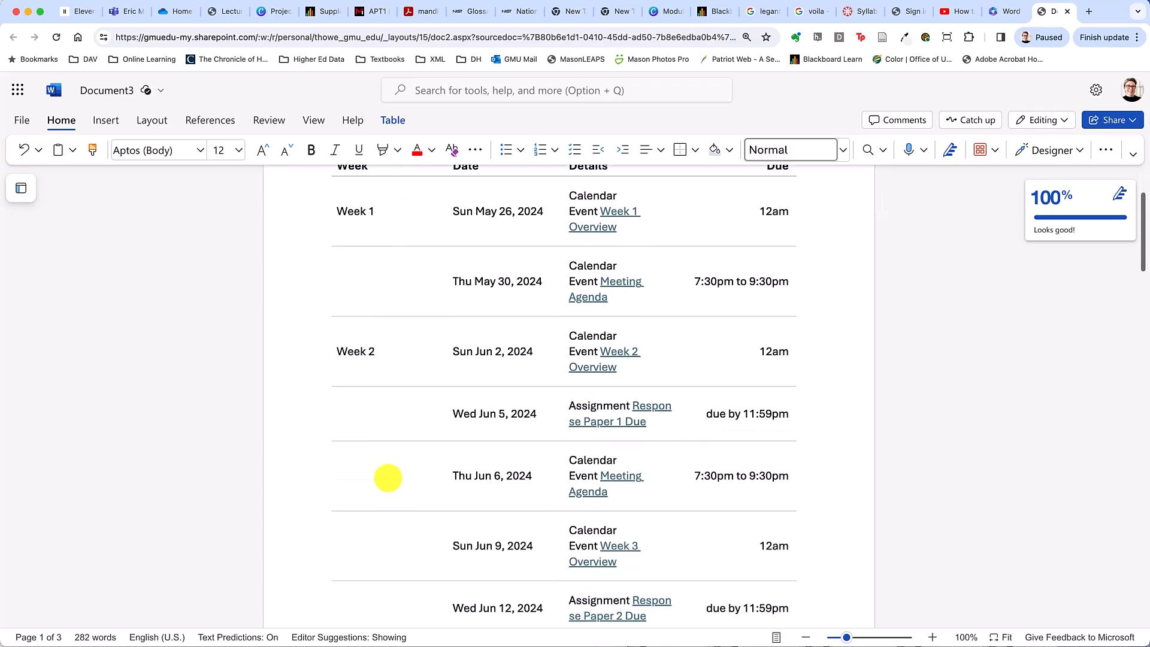
pyautogui.click(343, 458)
pyautogui.write('Week 4')
pyautogui.press('BackSpace')
pyautogui.write('3')
pyautogui.scroll(-6, 347, 457)
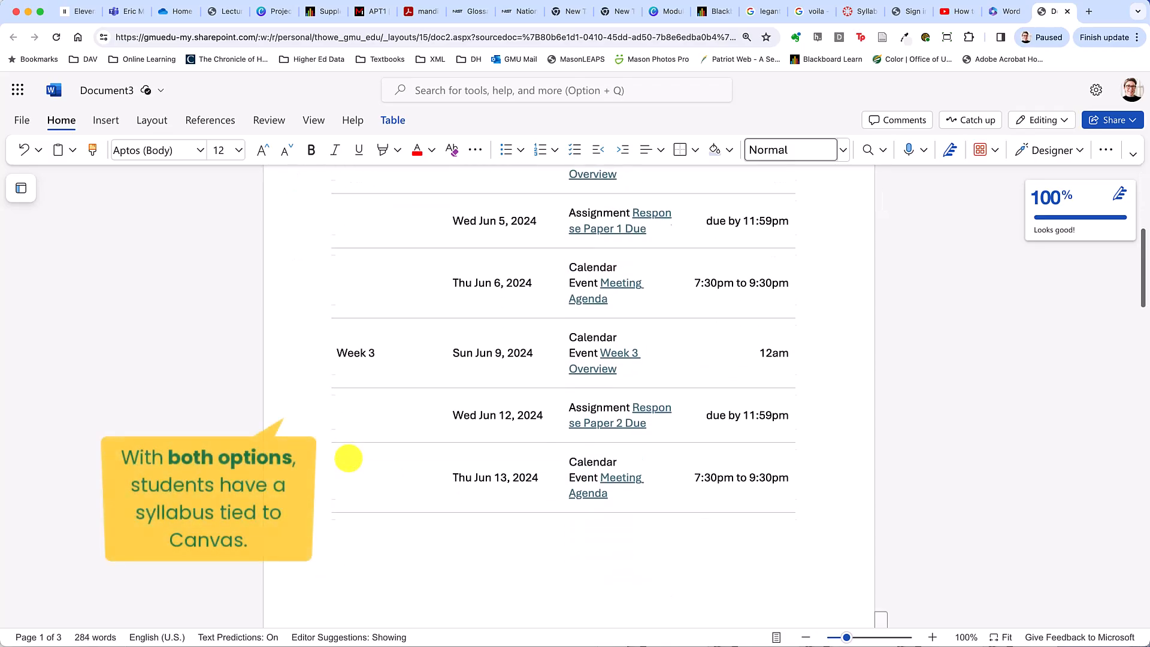
# Step: Continue labelling each week's first row in the Week column, through "Week 7" on the Sun Jul 7, 2024 row
pyautogui.scroll(-5, 355, 514)
pyautogui.click(342, 346)
pyautogui.scroll(-9, 383, 506)
pyautogui.click(358, 451)
pyautogui.write('Week 7')
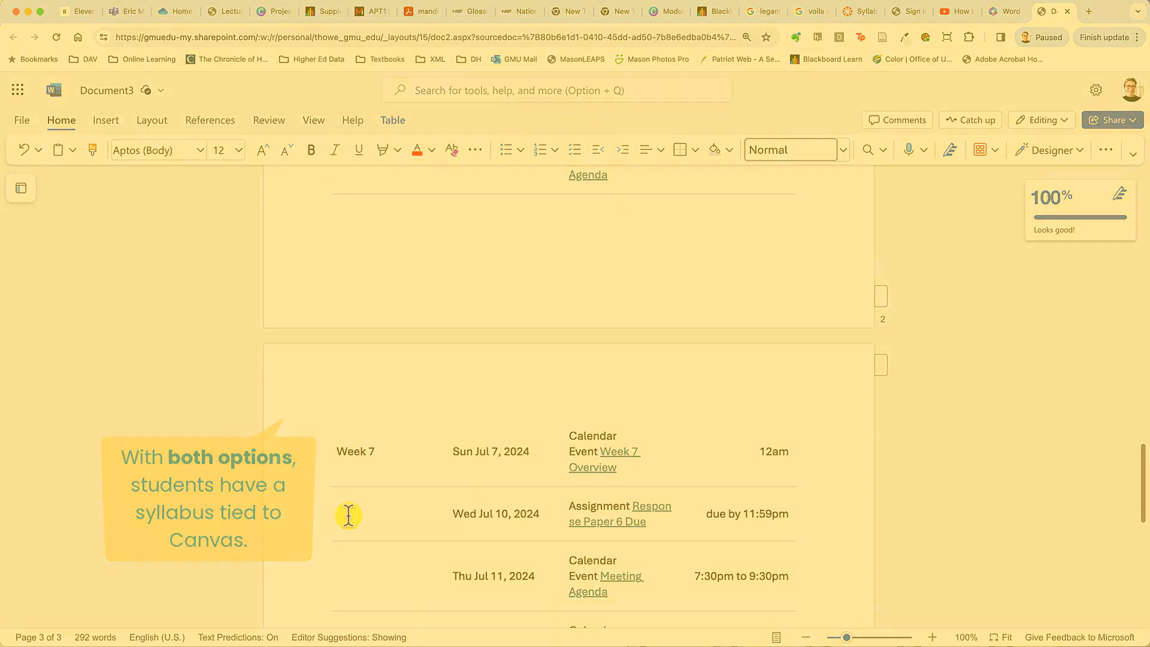